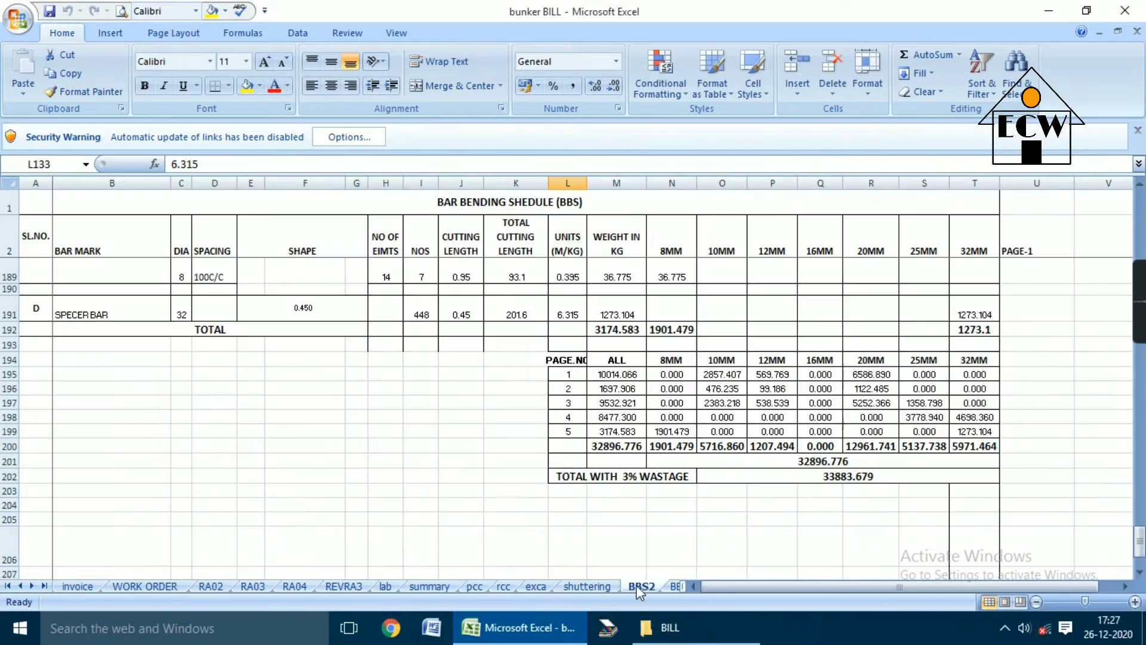
# Open the BBS4 sheet and go to the beginning of its bar bending schedule.
pyautogui.click(675, 586)
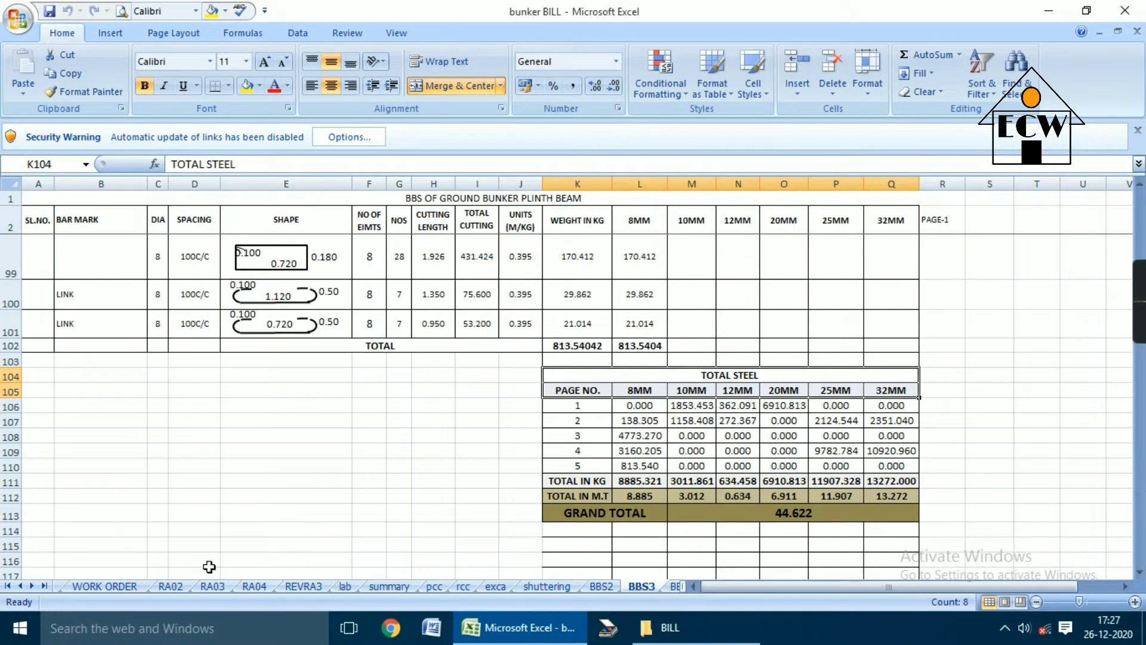
pyautogui.click(43, 585)
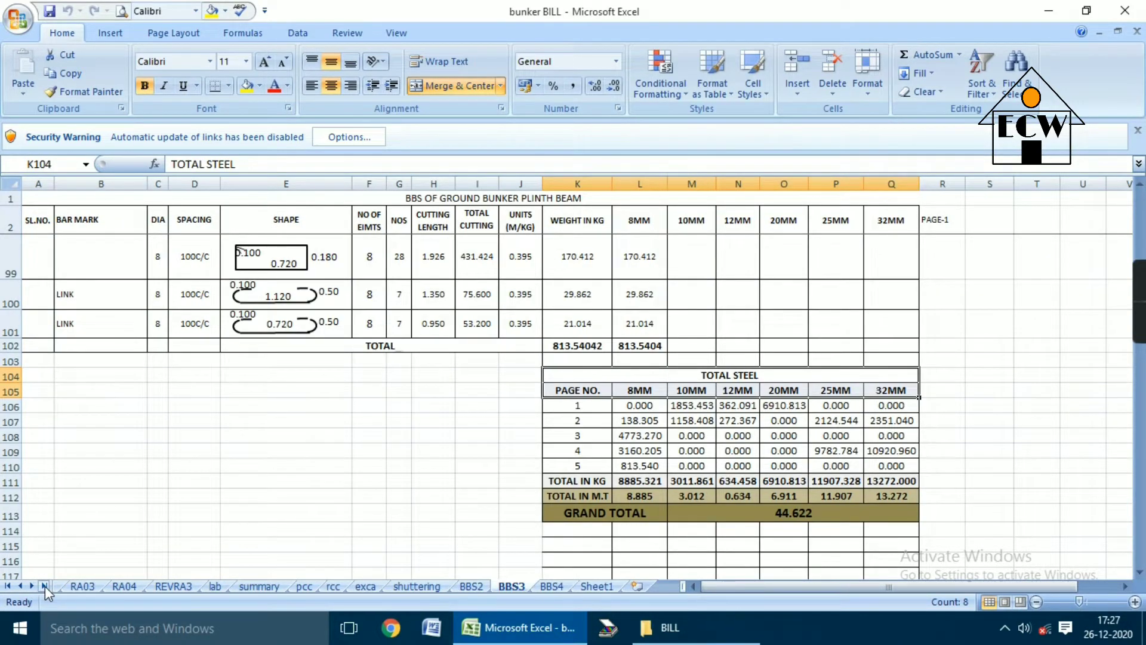
pyautogui.click(552, 586)
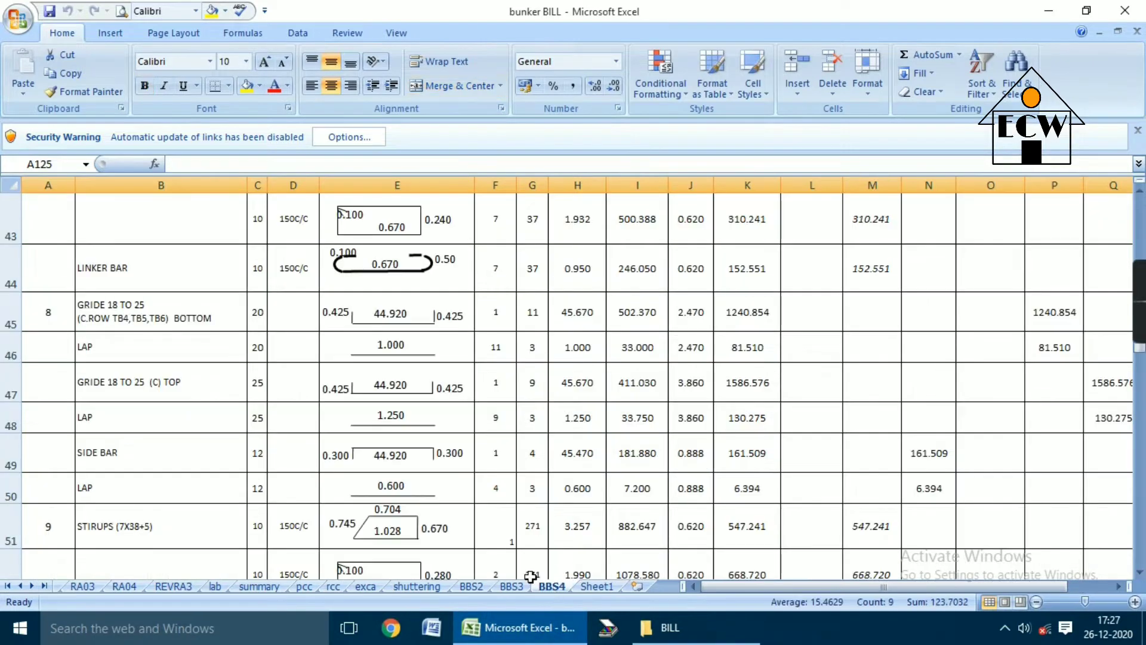
pyautogui.scroll(14, 508, 519)
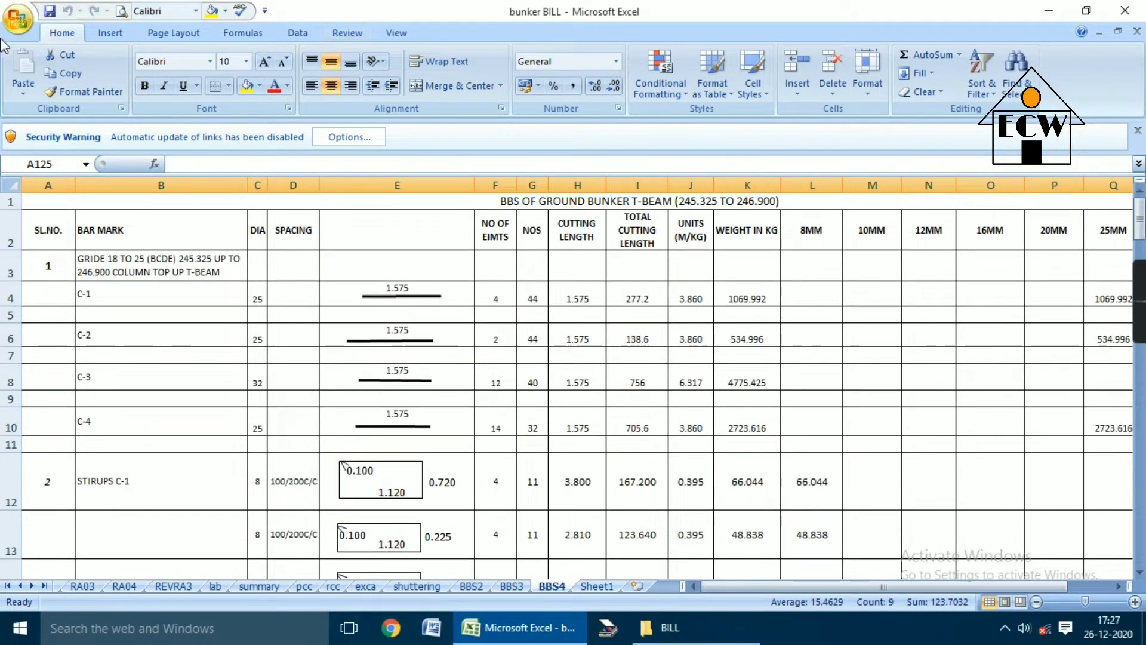
# Go through the headings from SL.NO. to SPACING and enter the missing heading SHAPE in cell E2.
pyautogui.click(36, 237)
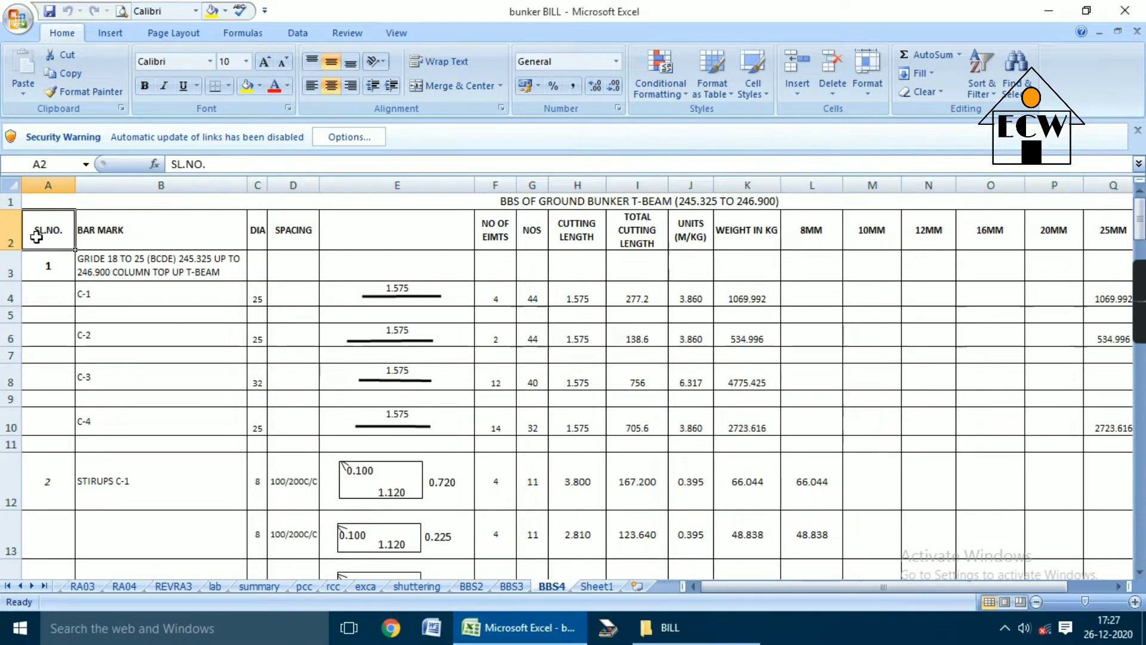
pyautogui.click(131, 231)
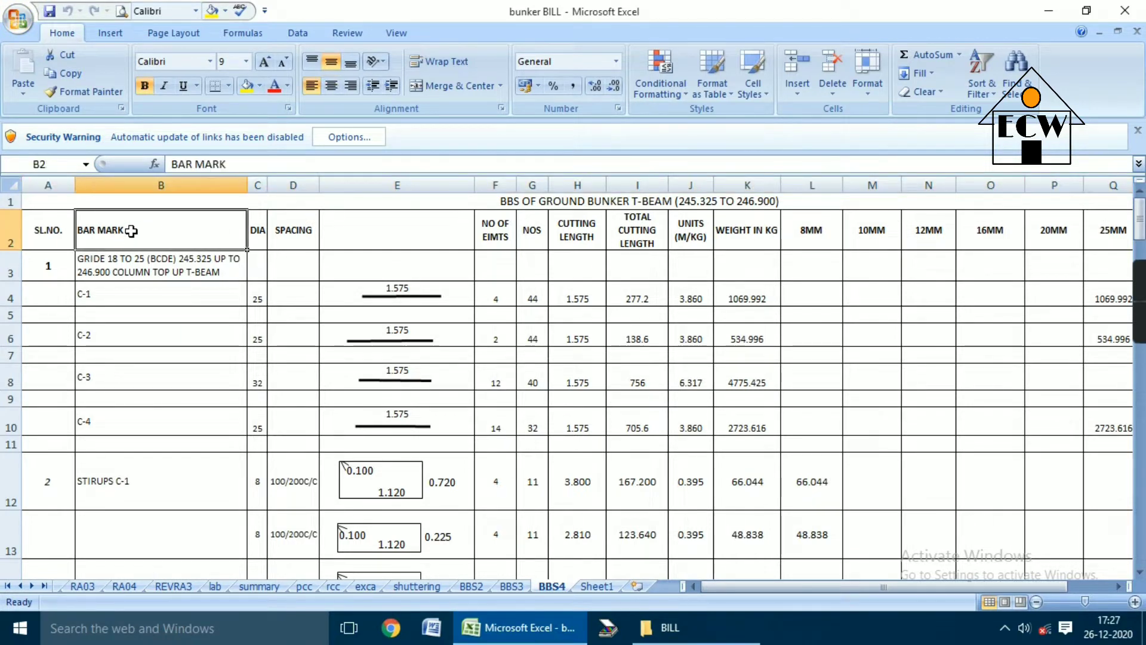
pyautogui.click(259, 222)
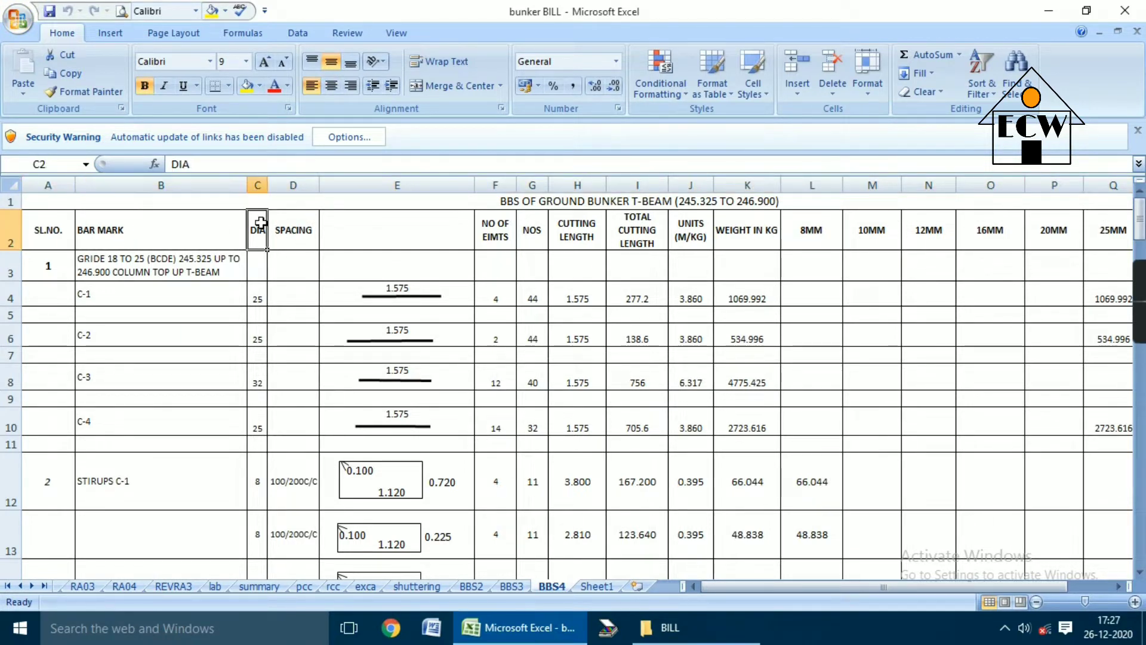
pyautogui.click(295, 224)
pyautogui.click(422, 233)
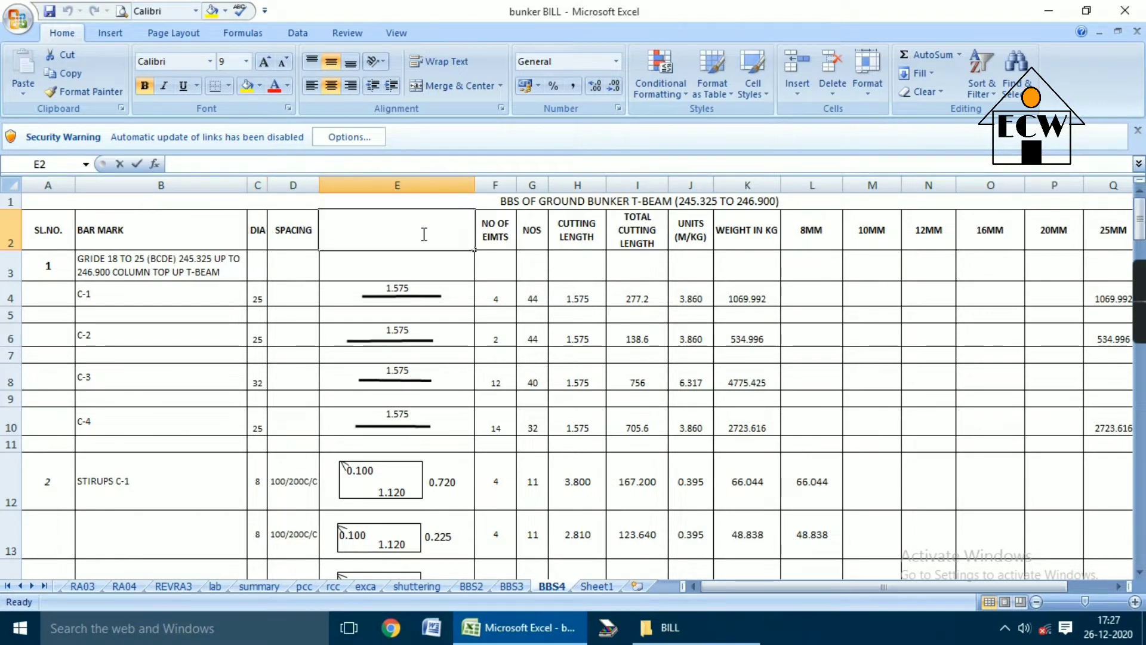
pyautogui.write('S')
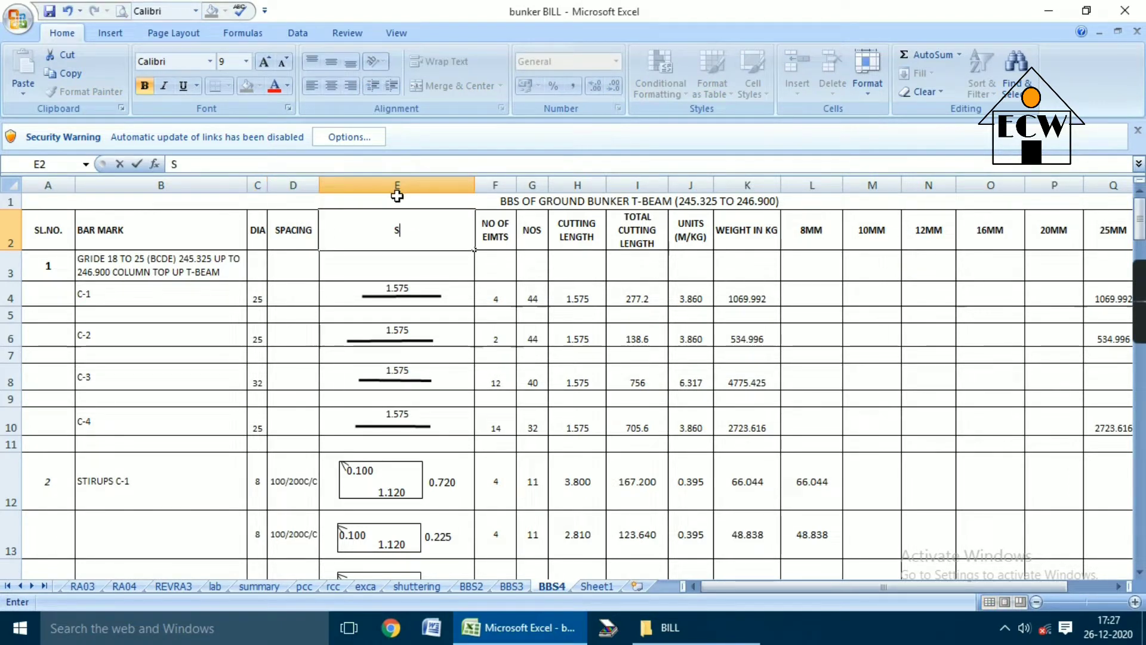
pyautogui.write('HA')
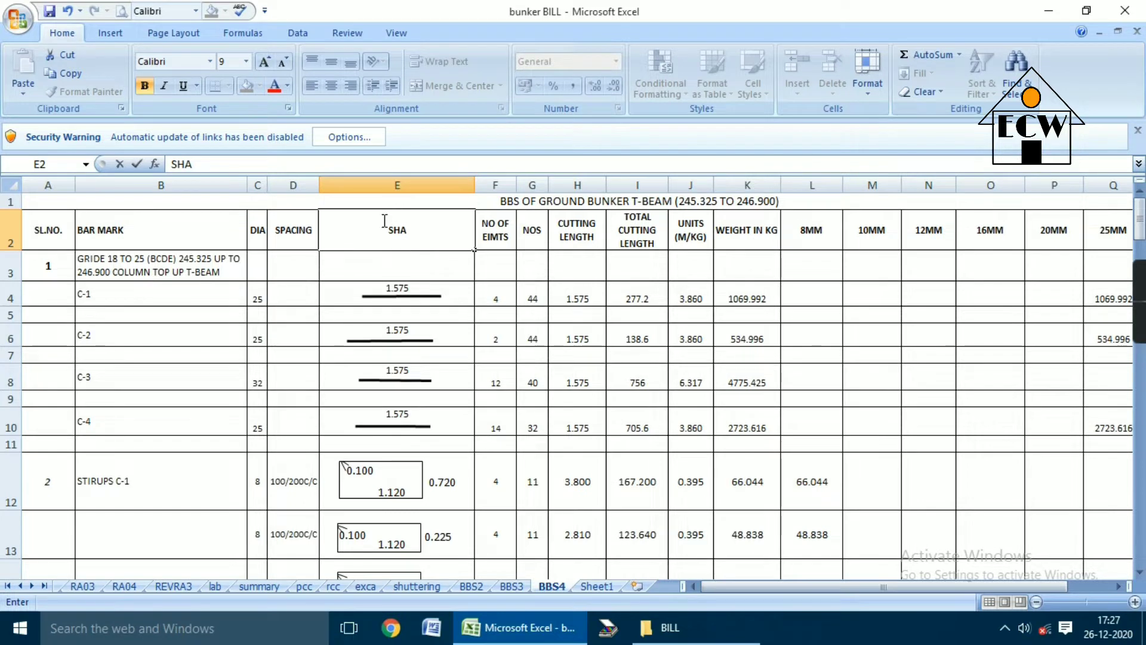
pyautogui.write('PE')
pyautogui.press('Return')
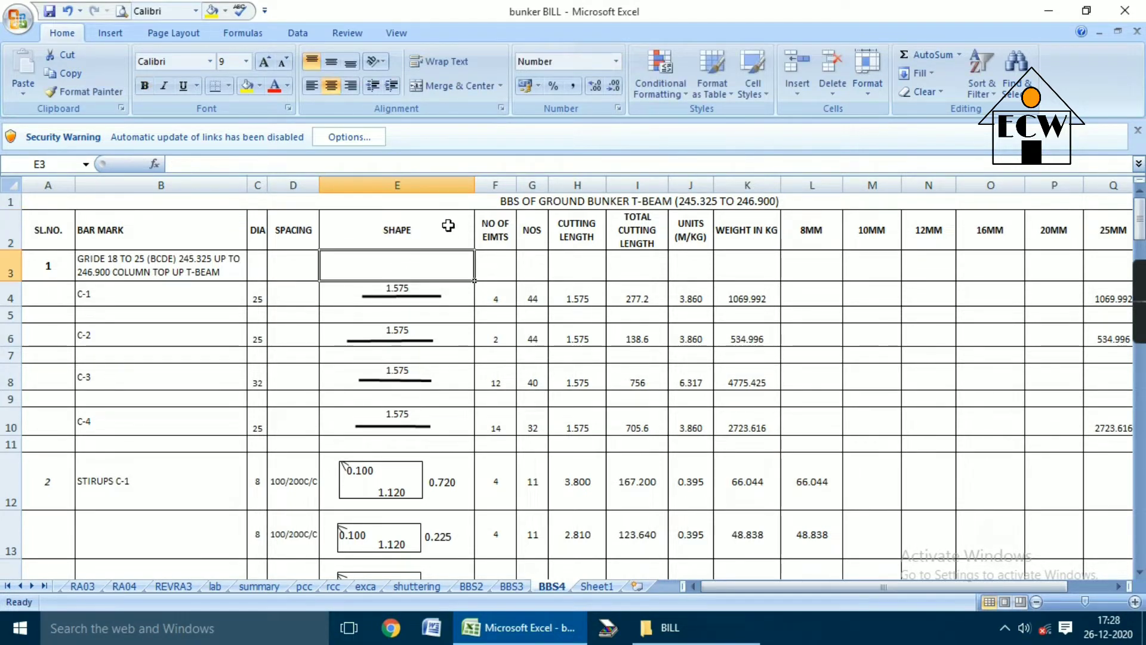
# Examine the schedule headings from SHAPE through NO OF EIMTS, NOS and cutting lengths to WEIGHT IN KG.
pyautogui.click(451, 229)
pyautogui.click(487, 237)
pyautogui.click(531, 235)
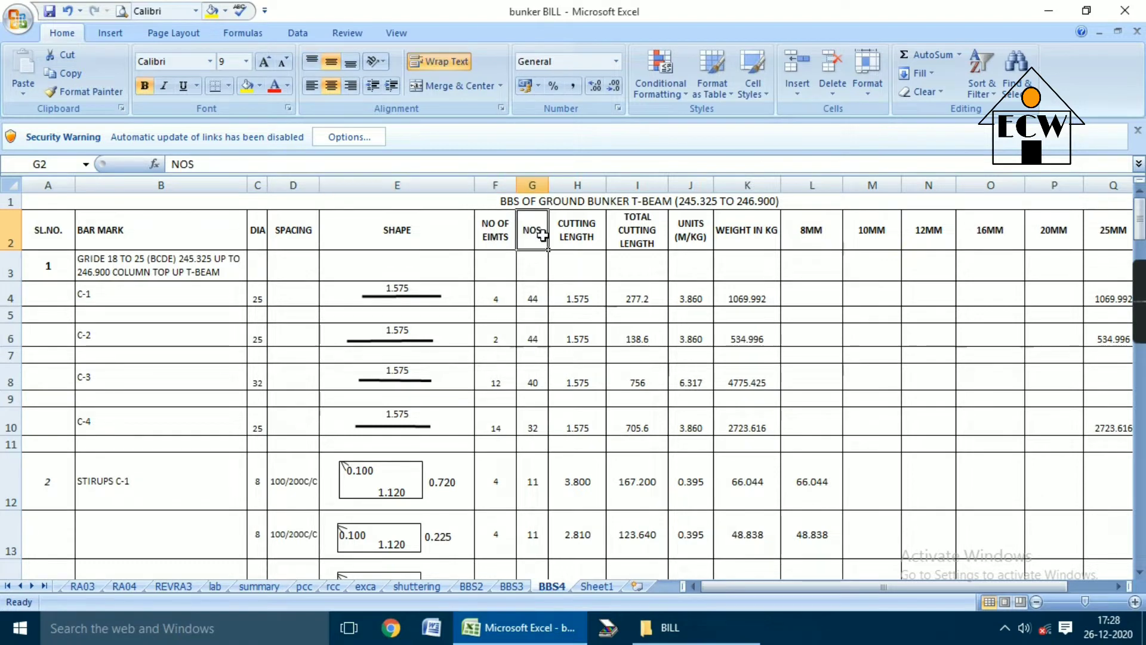
pyautogui.click(564, 235)
pyautogui.click(623, 232)
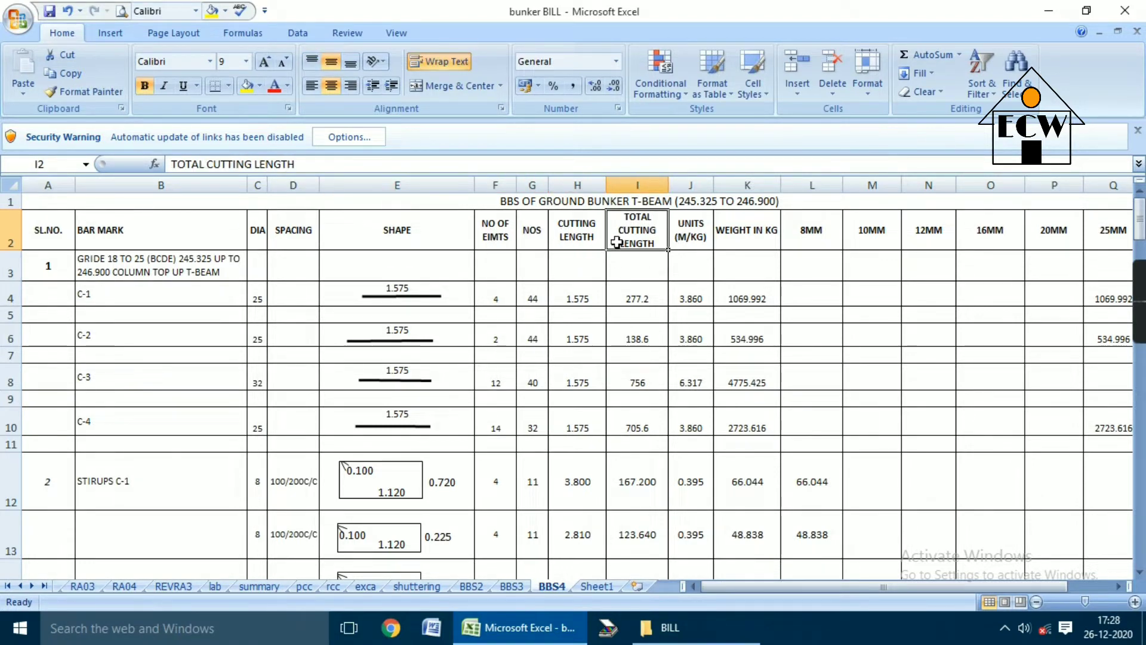
pyautogui.click(706, 237)
pyautogui.click(735, 236)
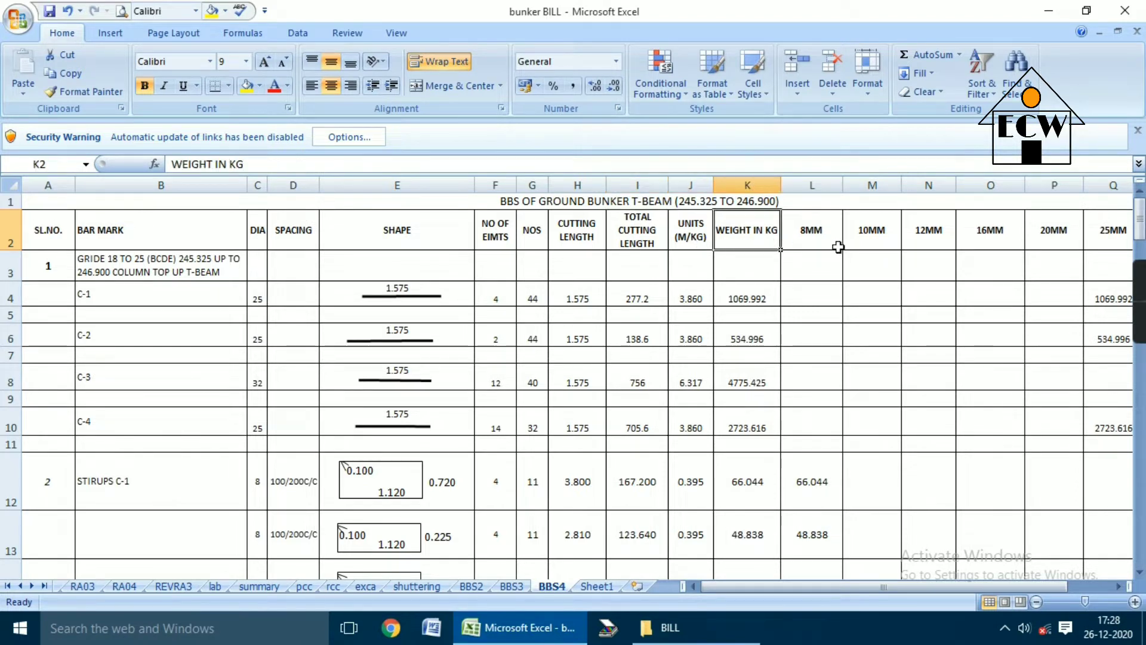
# Examine the bar-diameter weight headings from 8MM to 32MM and the PAGE-1 label beside them.
pyautogui.click(821, 234)
pyautogui.click(889, 232)
pyautogui.click(926, 230)
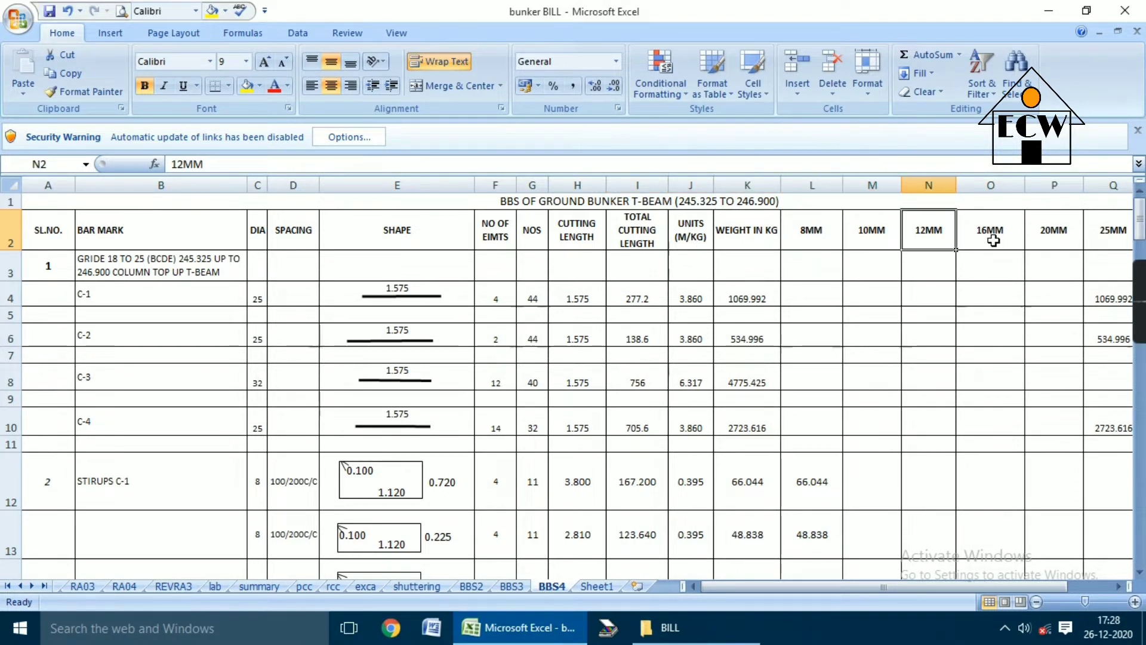
pyautogui.click(994, 239)
pyautogui.click(1073, 232)
pyautogui.click(1102, 232)
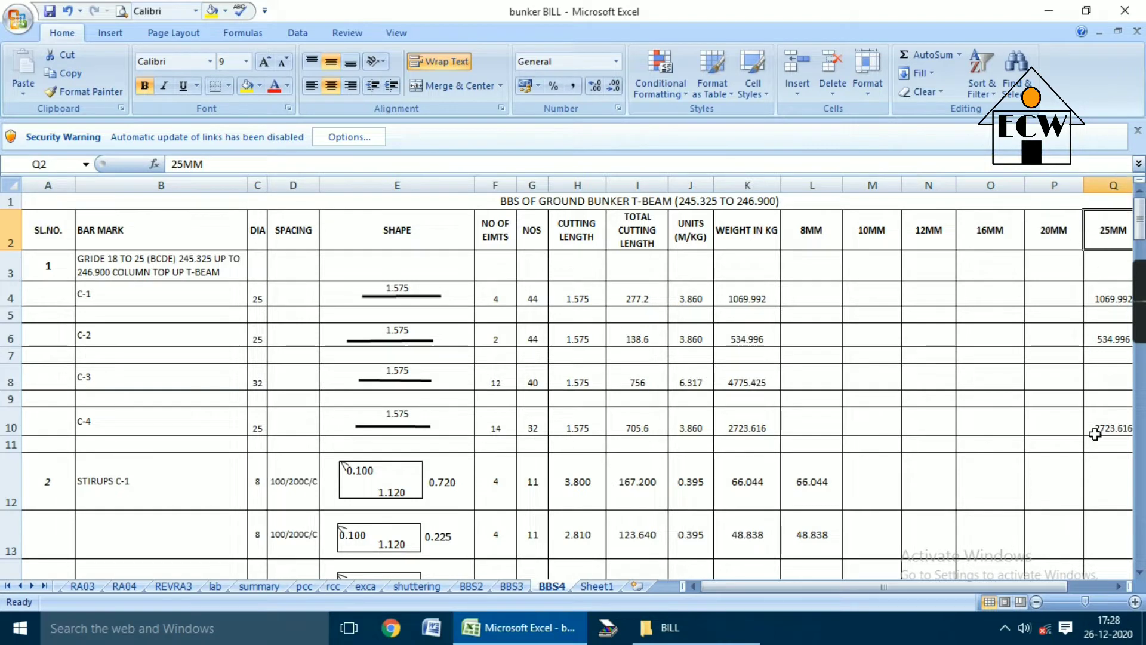
pyautogui.click(1103, 586)
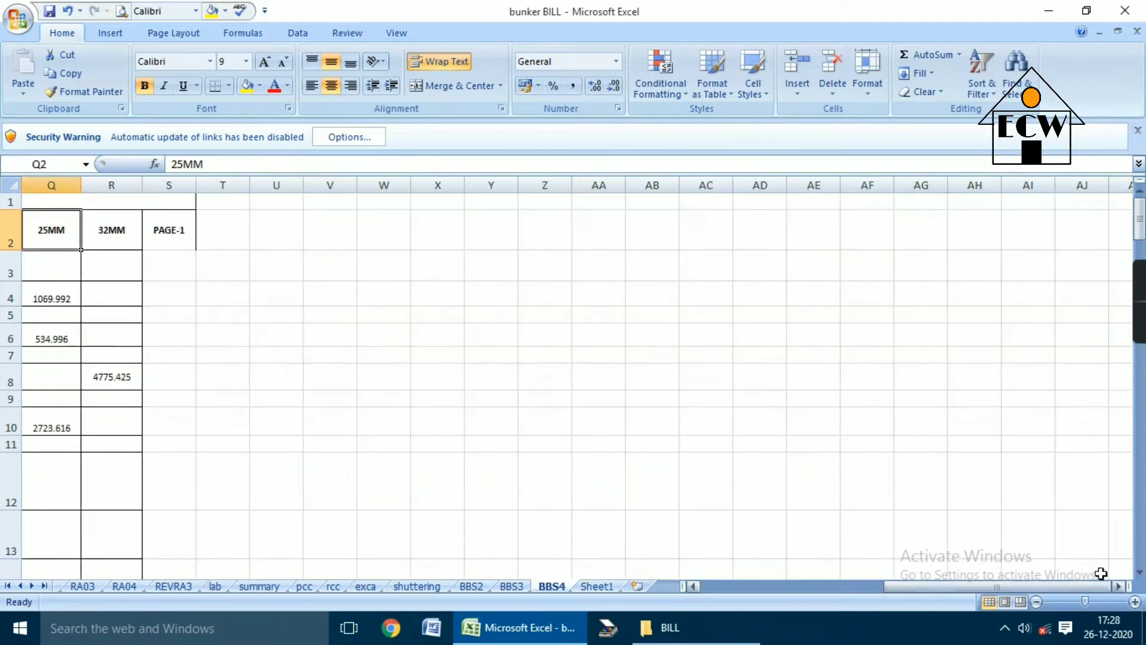
pyautogui.click(110, 223)
pyautogui.click(157, 235)
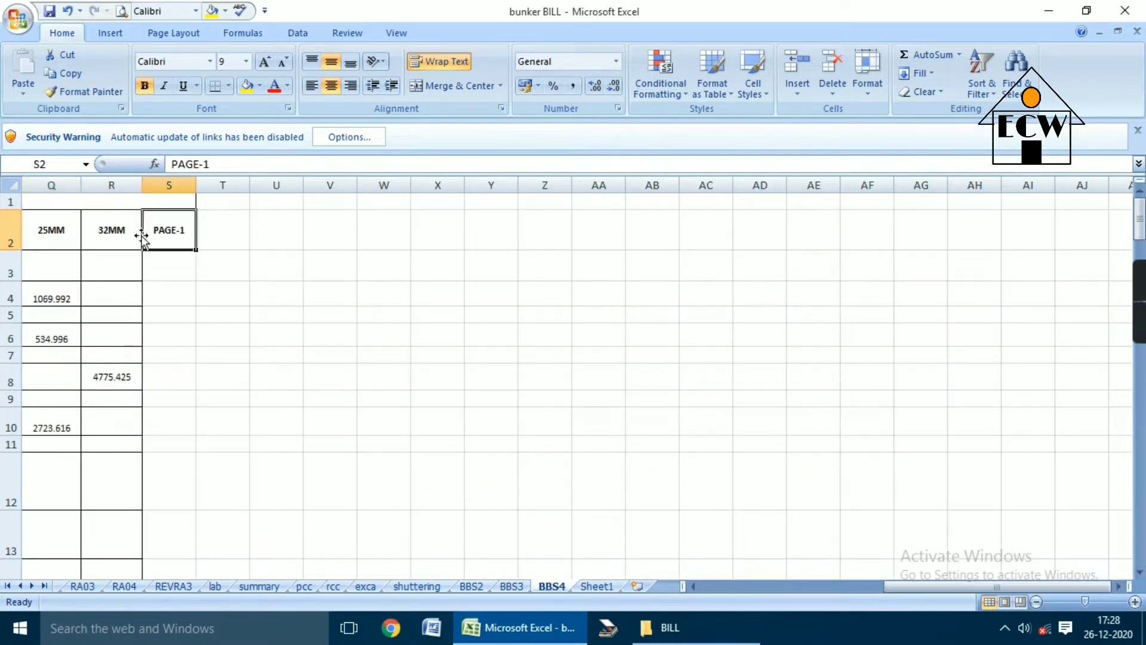
pyautogui.click(112, 232)
pyautogui.click(57, 226)
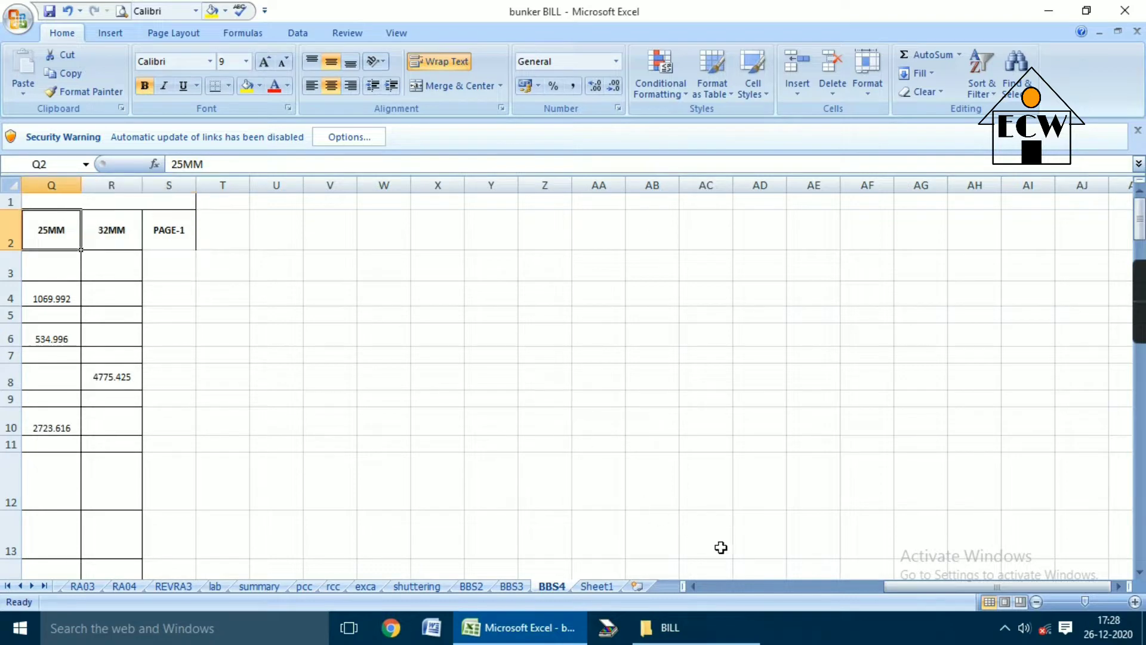
# Return to the first columns of the schedule and narrow the SL.NO. column slightly.
pyautogui.click(755, 587)
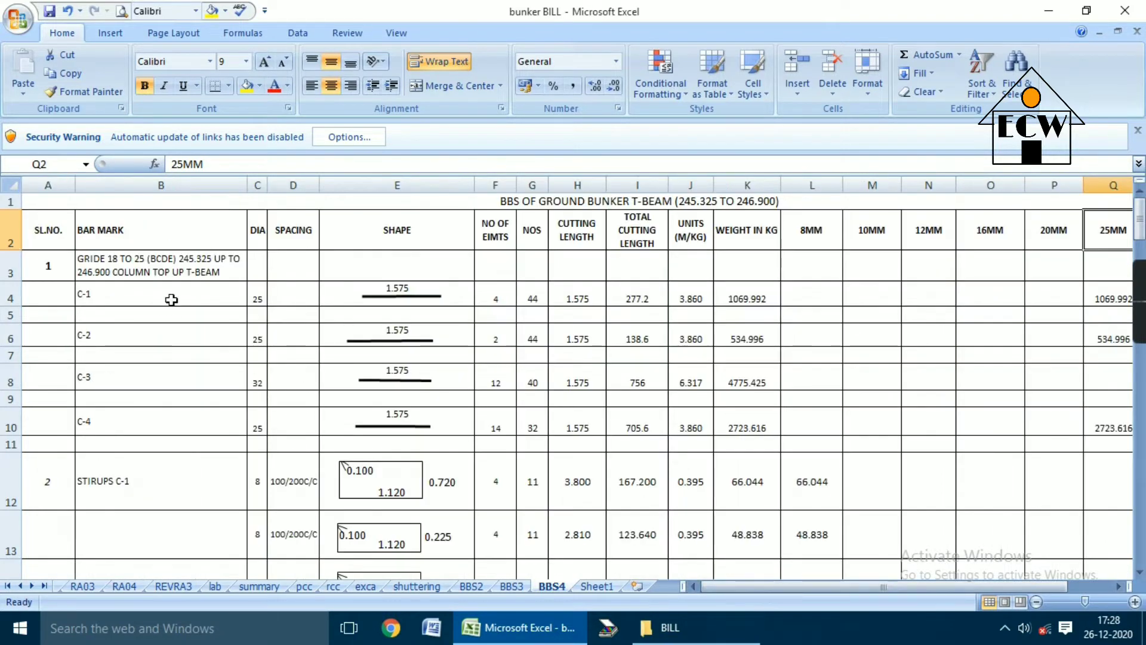
pyautogui.click(46, 257)
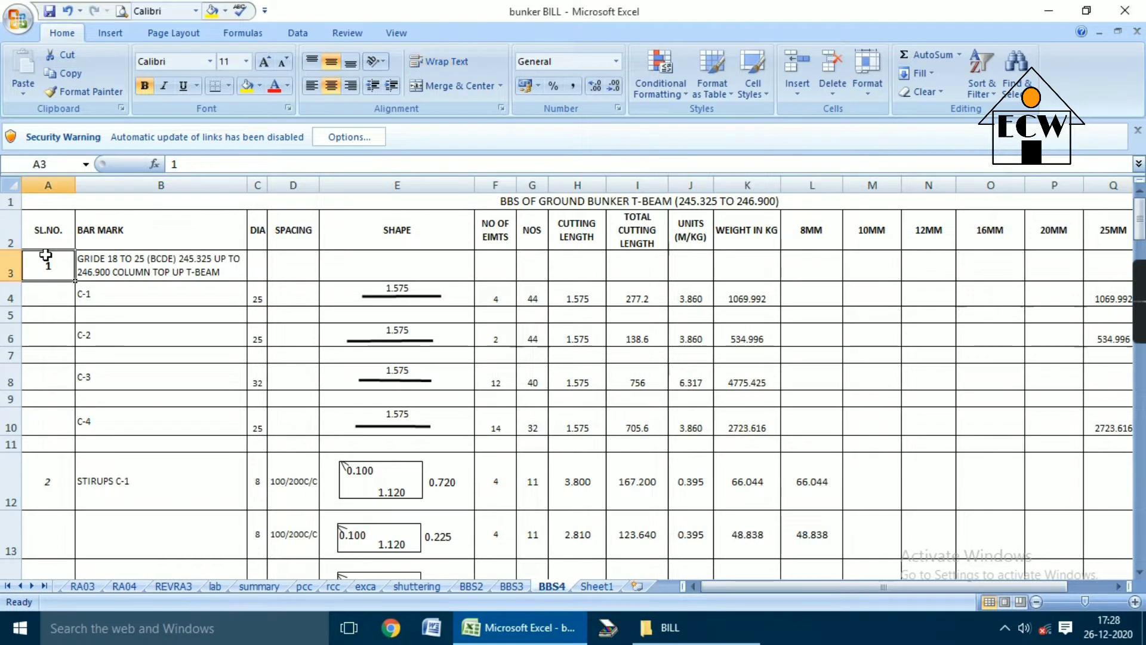
pyautogui.moveTo(75, 185); pyautogui.dragTo(61, 185)
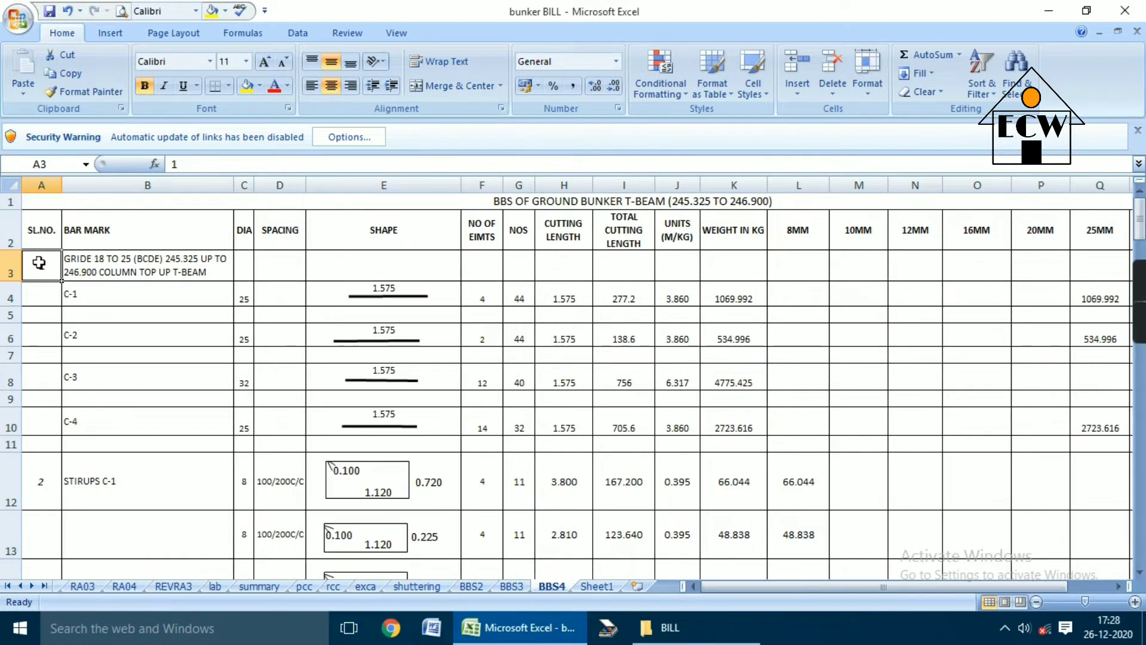
# Examine item 1's description and the bar marks and diameters of columns C-1 to C-4.
pyautogui.click(94, 266)
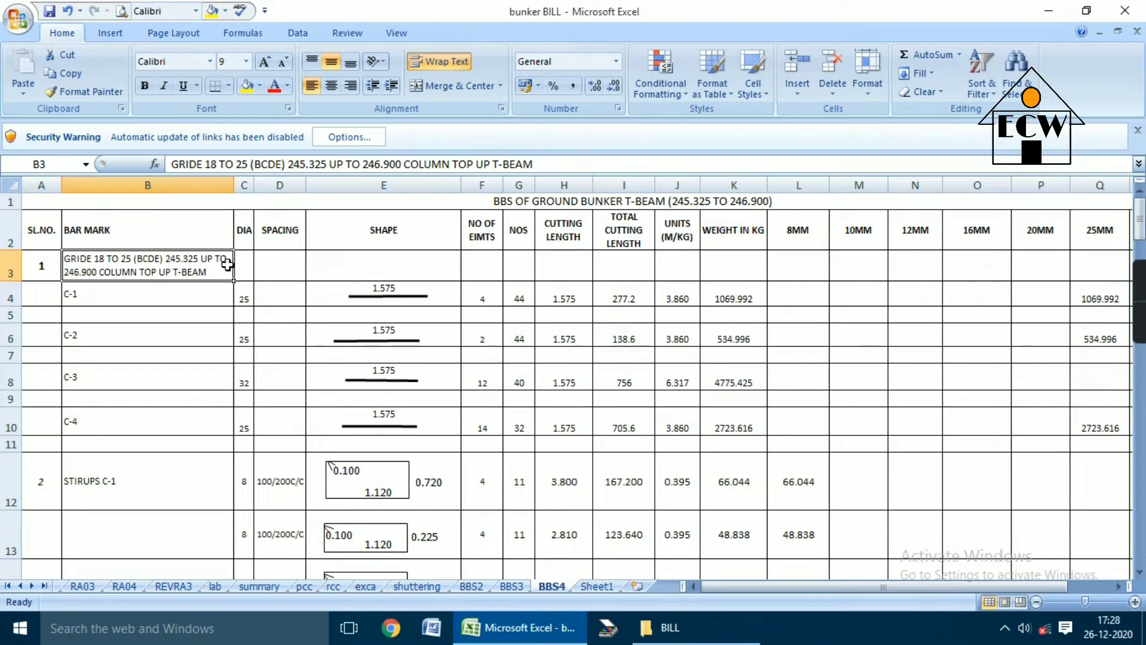
pyautogui.click(114, 295)
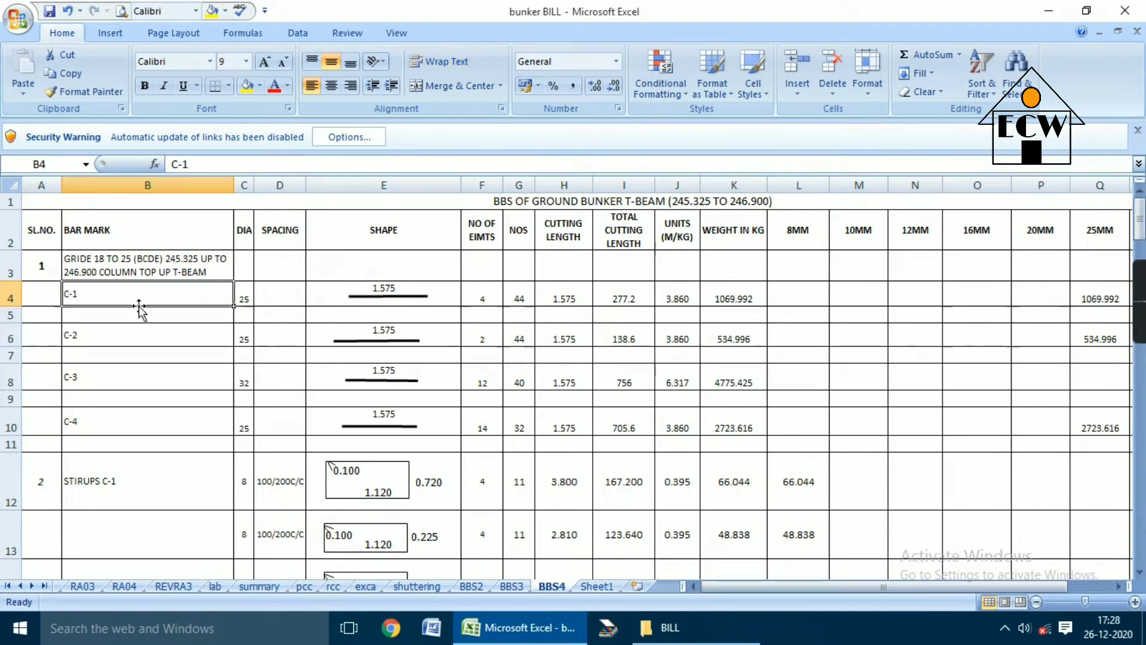
pyautogui.click(255, 297)
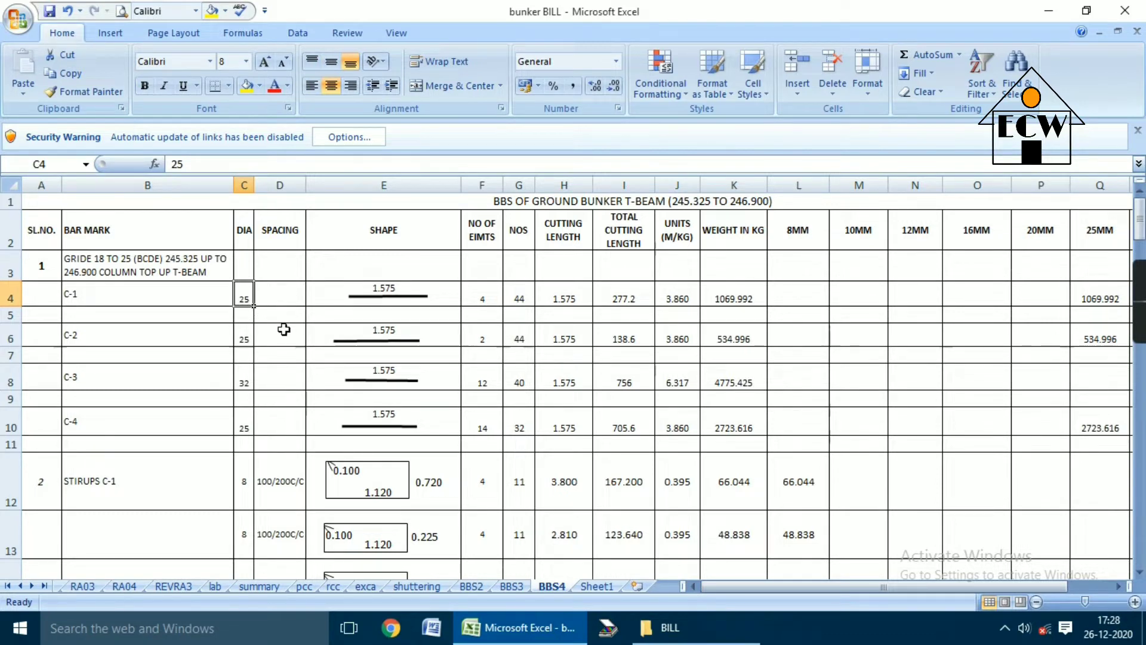
pyautogui.click(152, 333)
pyautogui.click(147, 385)
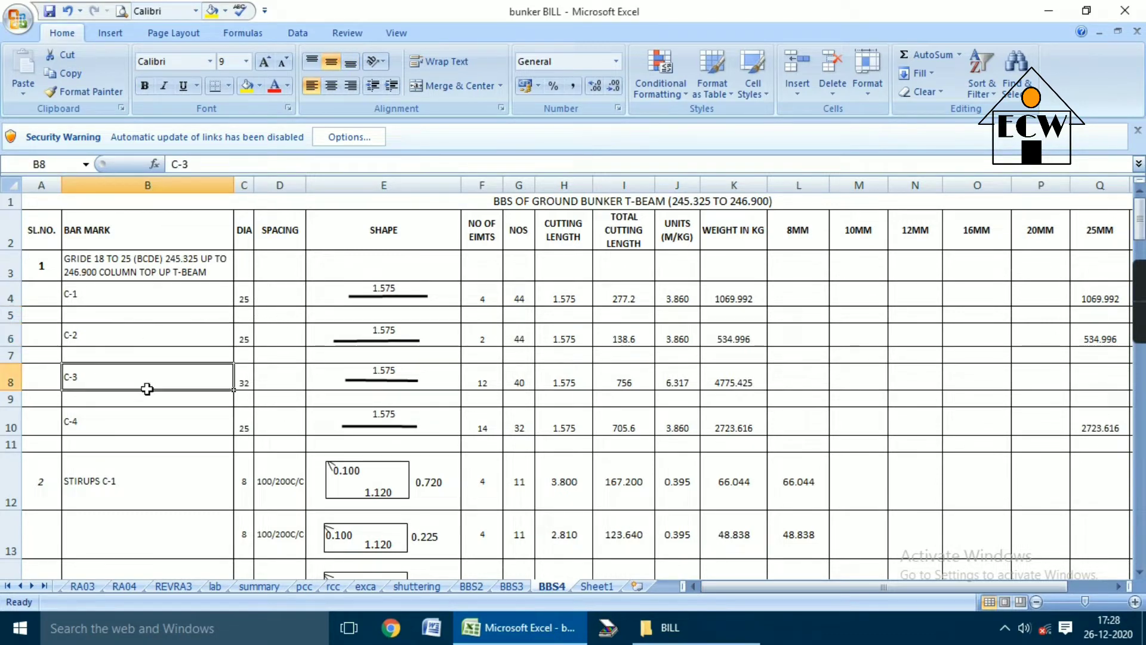
pyautogui.click(140, 423)
pyautogui.click(251, 300)
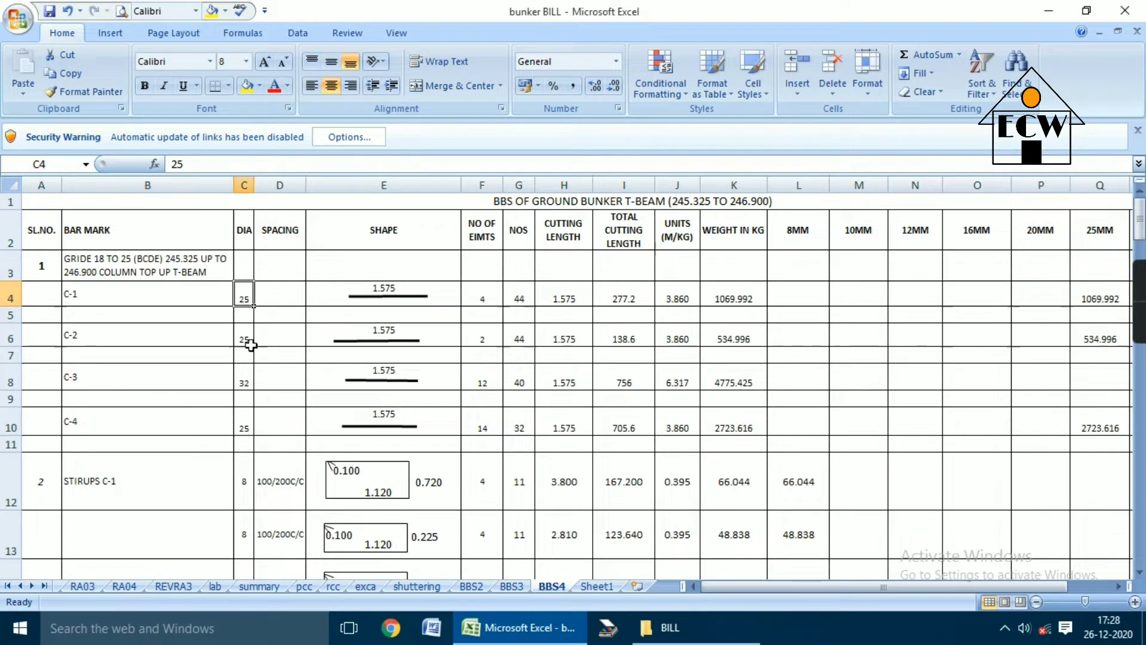
pyautogui.click(248, 339)
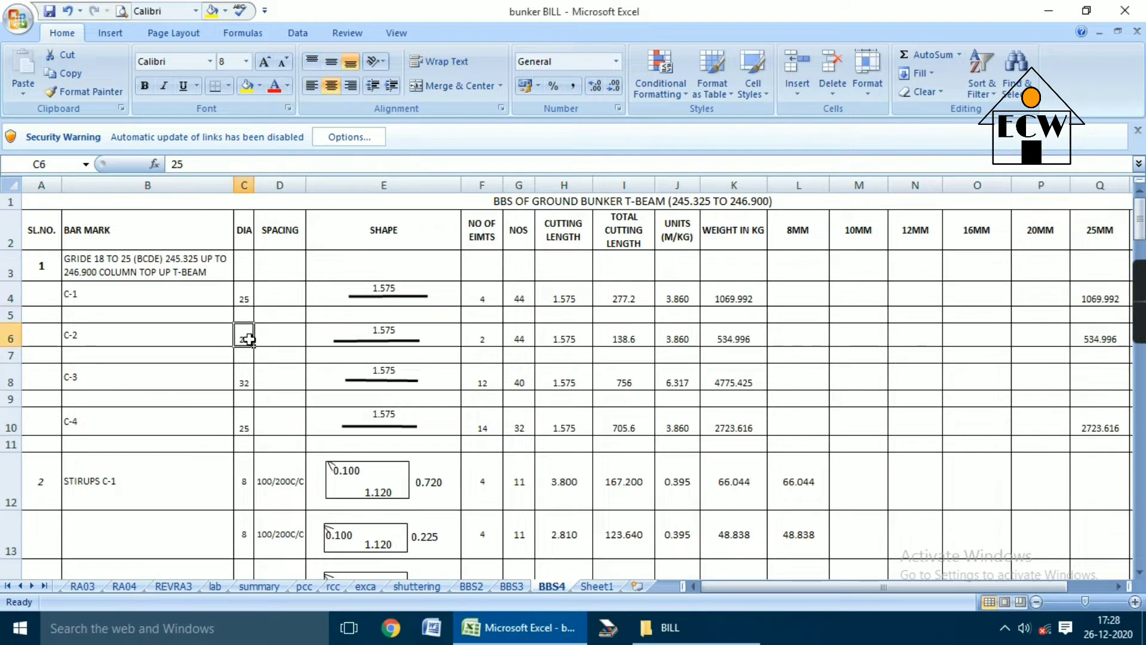
pyautogui.click(243, 387)
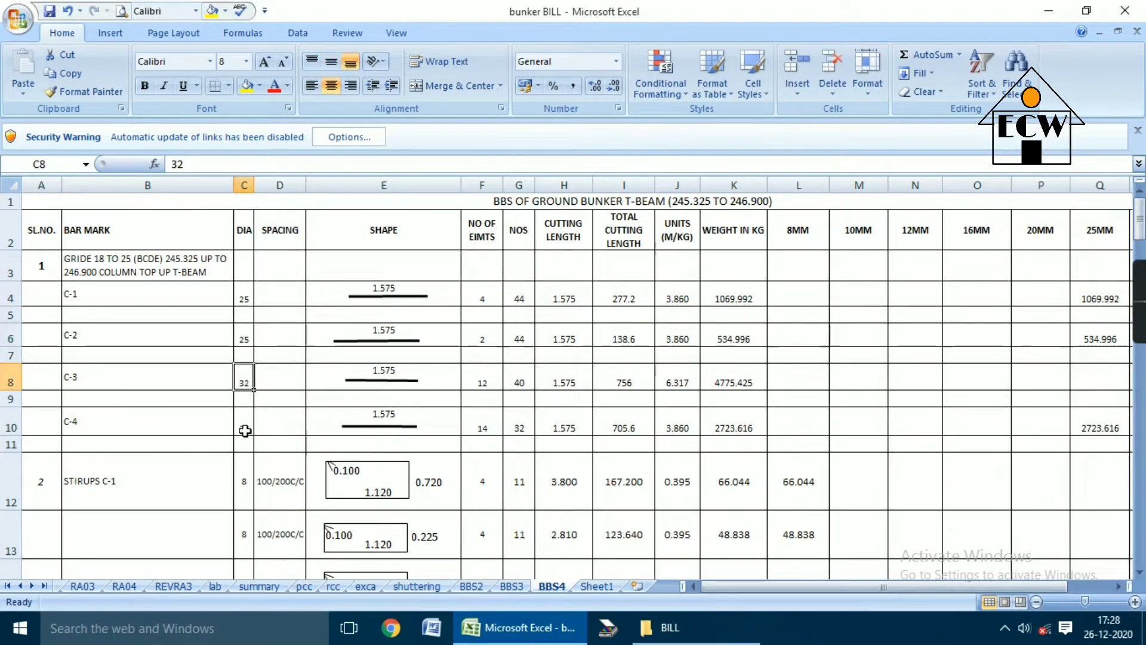
pyautogui.click(245, 430)
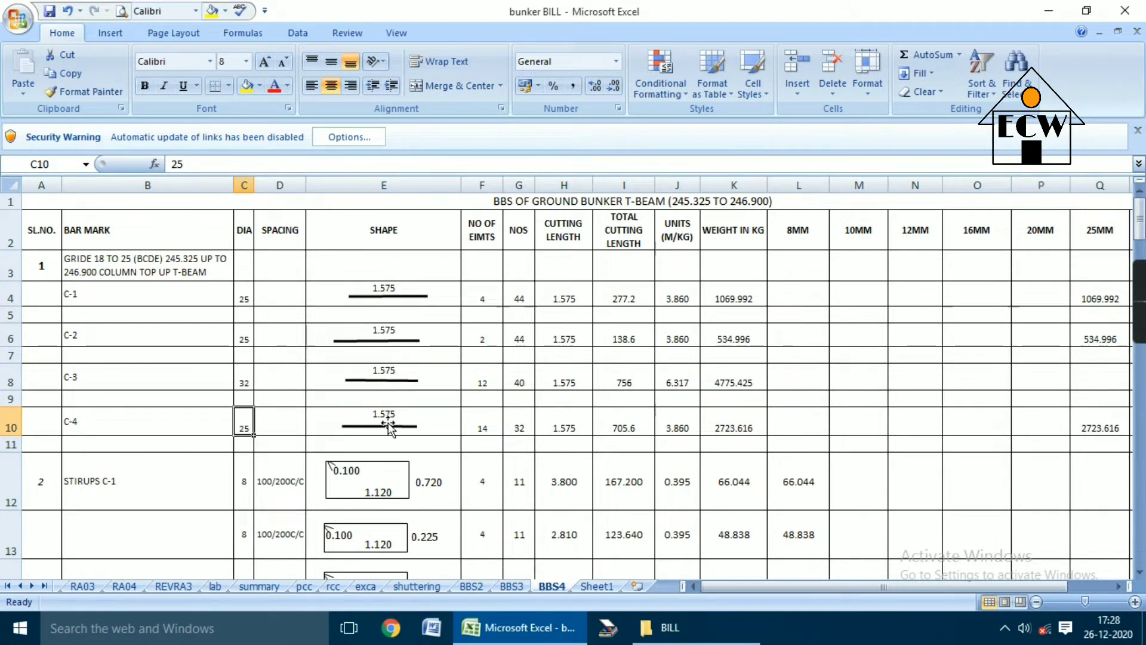
# Examine the NO OF EIMTS entries for columns C-1, C-2 and C-3.
pyautogui.click(484, 295)
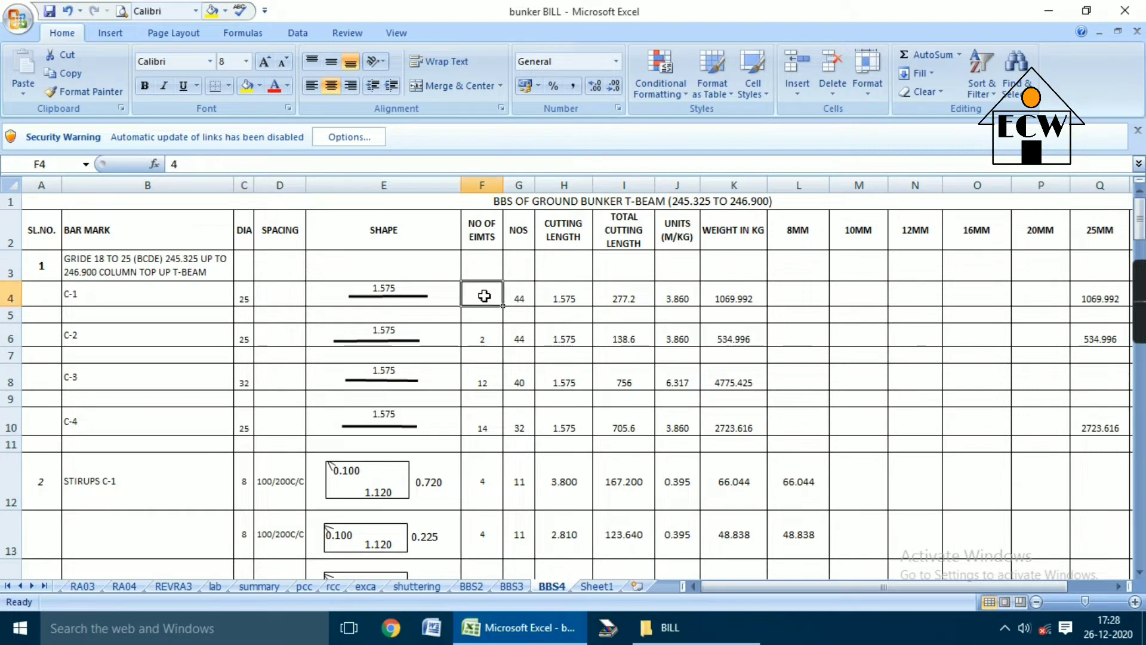
pyautogui.click(484, 337)
pyautogui.click(481, 387)
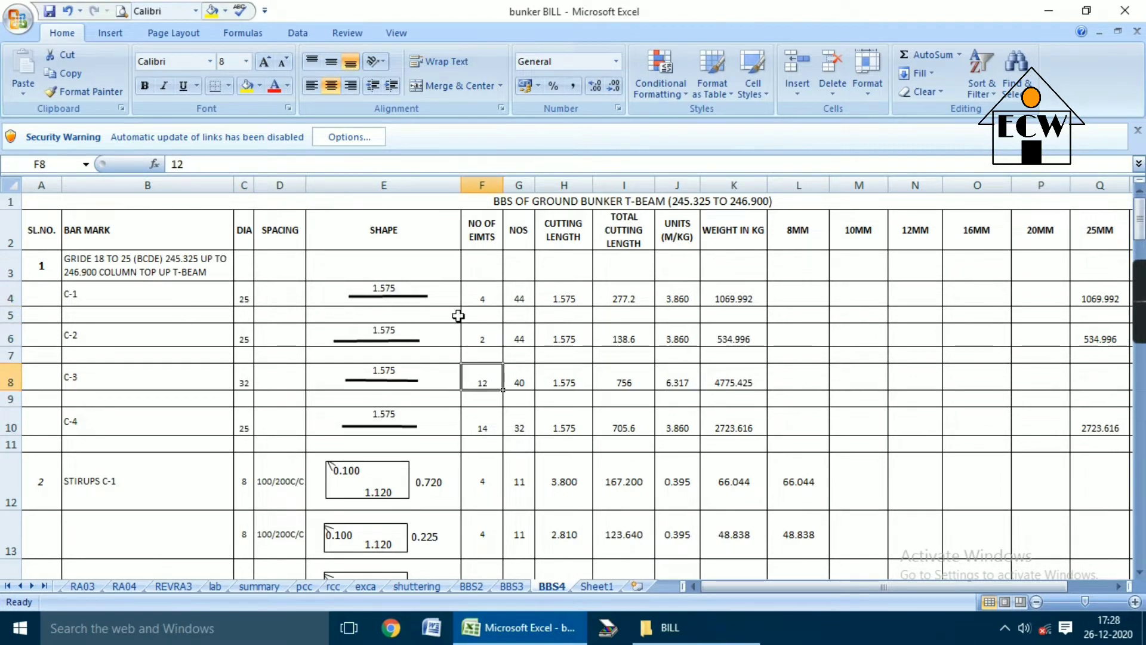
pyautogui.click(487, 297)
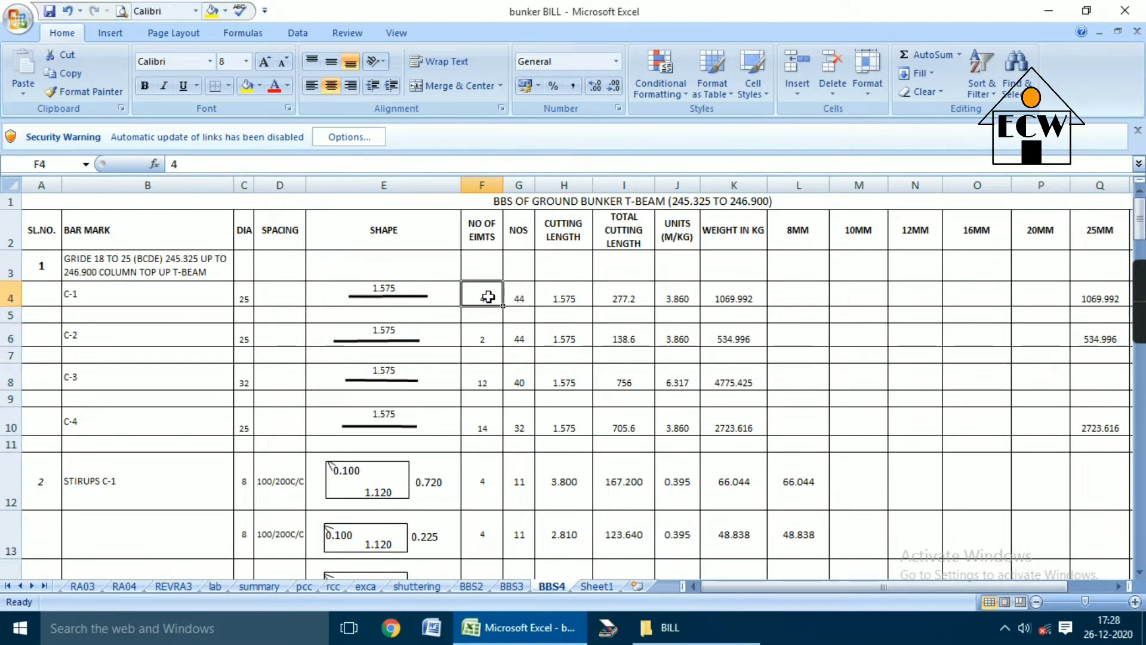
pyautogui.click(499, 341)
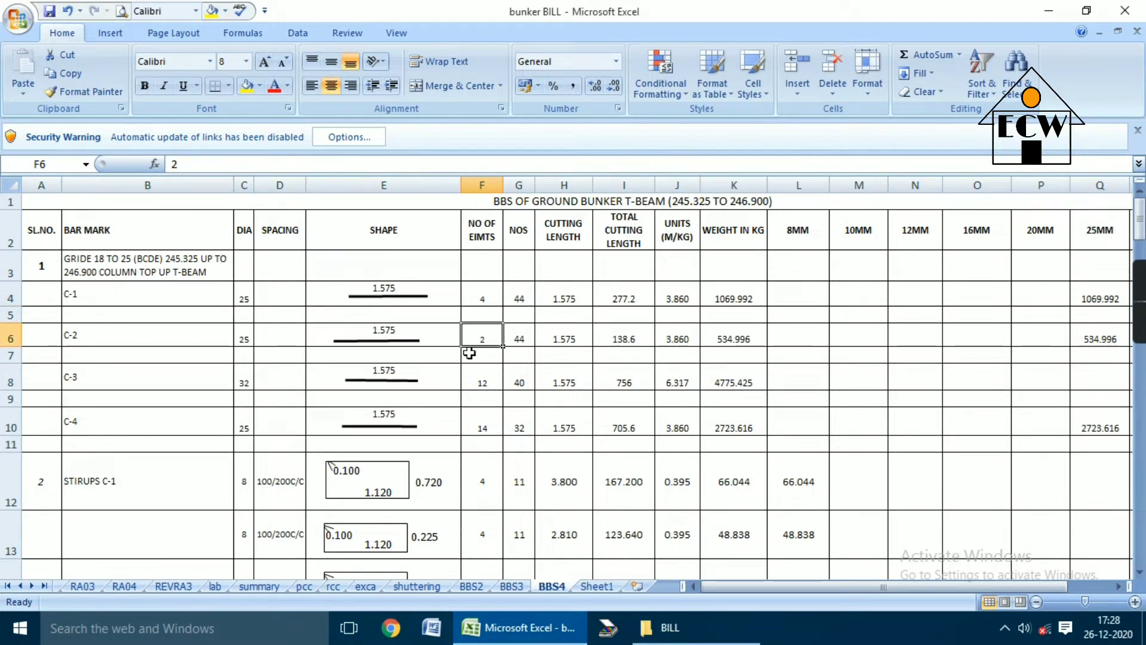
pyautogui.click(485, 381)
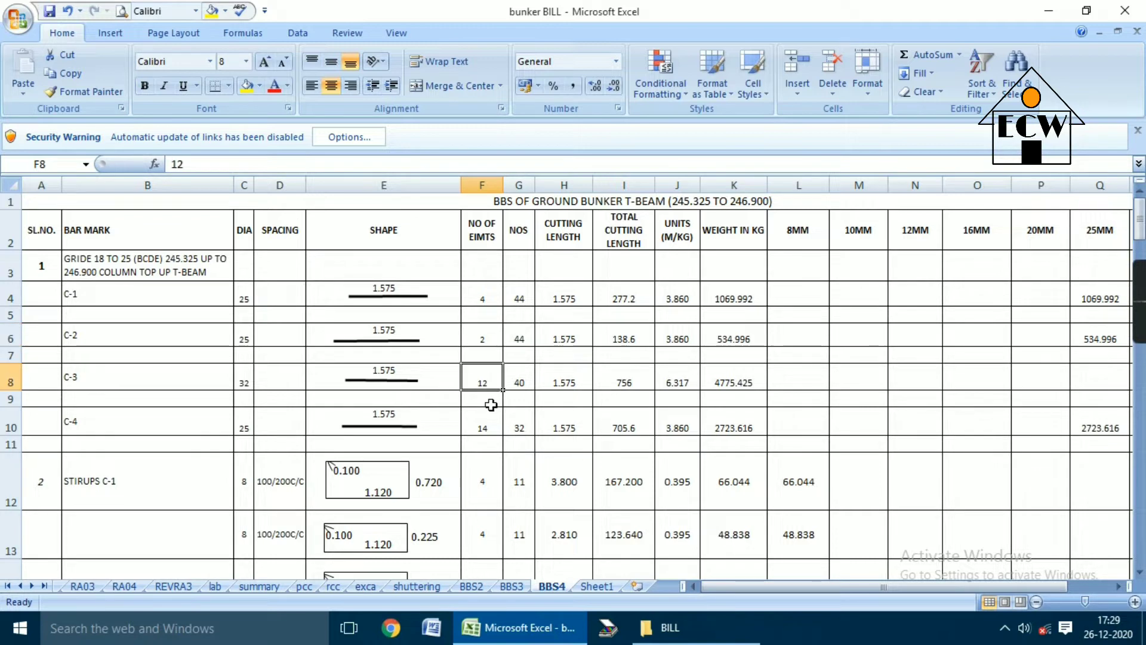
# Examine column C-4's NO OF EIMTS entry and the NOS entries for columns C-1 to C-4.
pyautogui.click(488, 431)
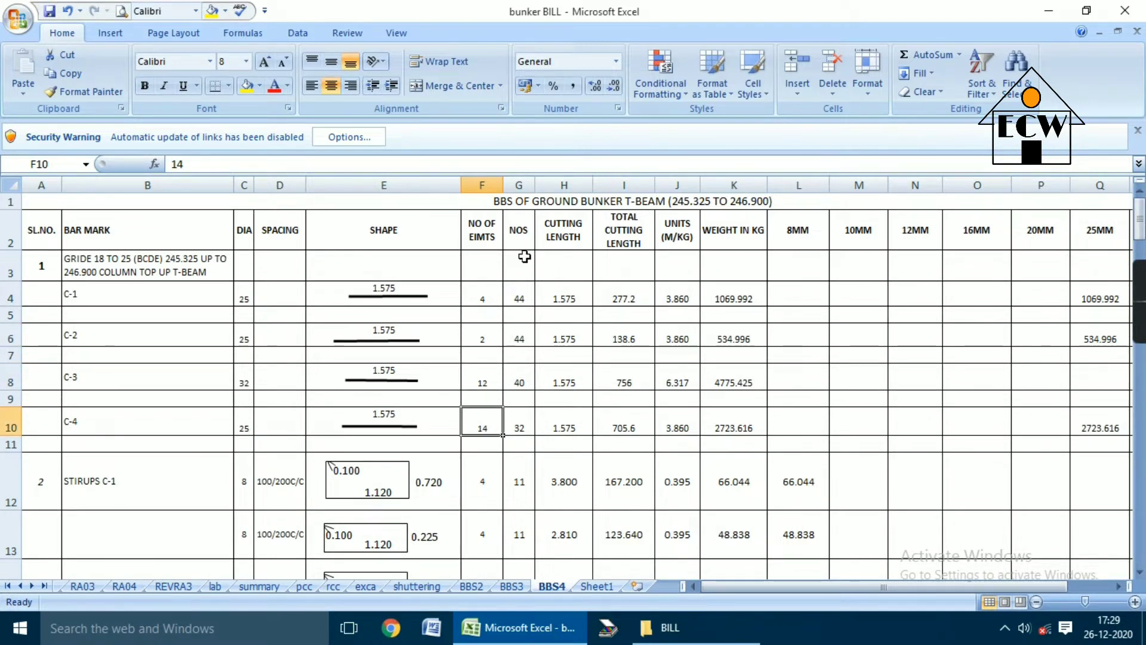
pyautogui.click(519, 295)
pyautogui.click(524, 342)
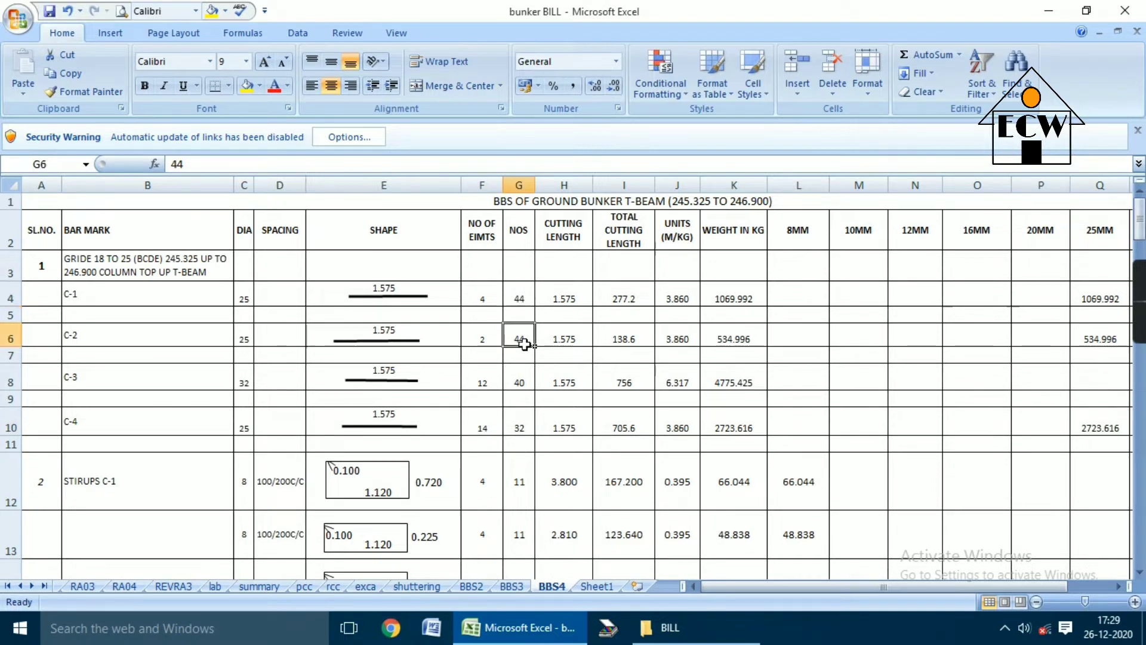
pyautogui.click(519, 375)
pyautogui.click(521, 423)
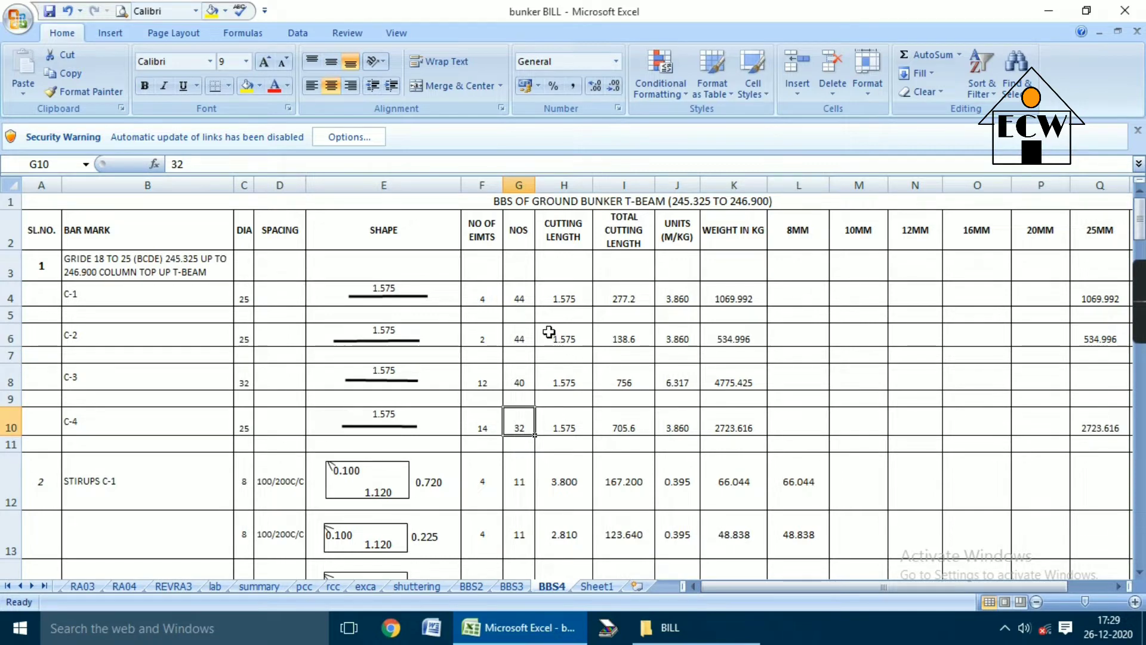
# Examine the CUTTING LENGTH entries for columns C-1 to C-4.
pyautogui.click(563, 291)
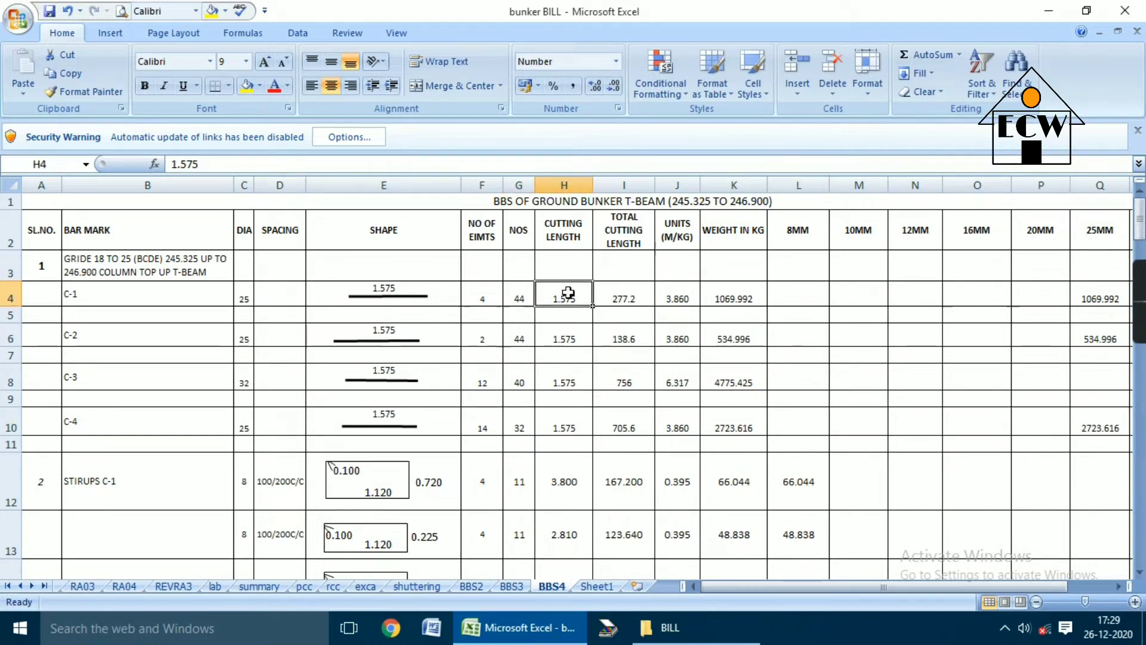
pyautogui.click(558, 342)
pyautogui.click(560, 380)
pyautogui.click(563, 427)
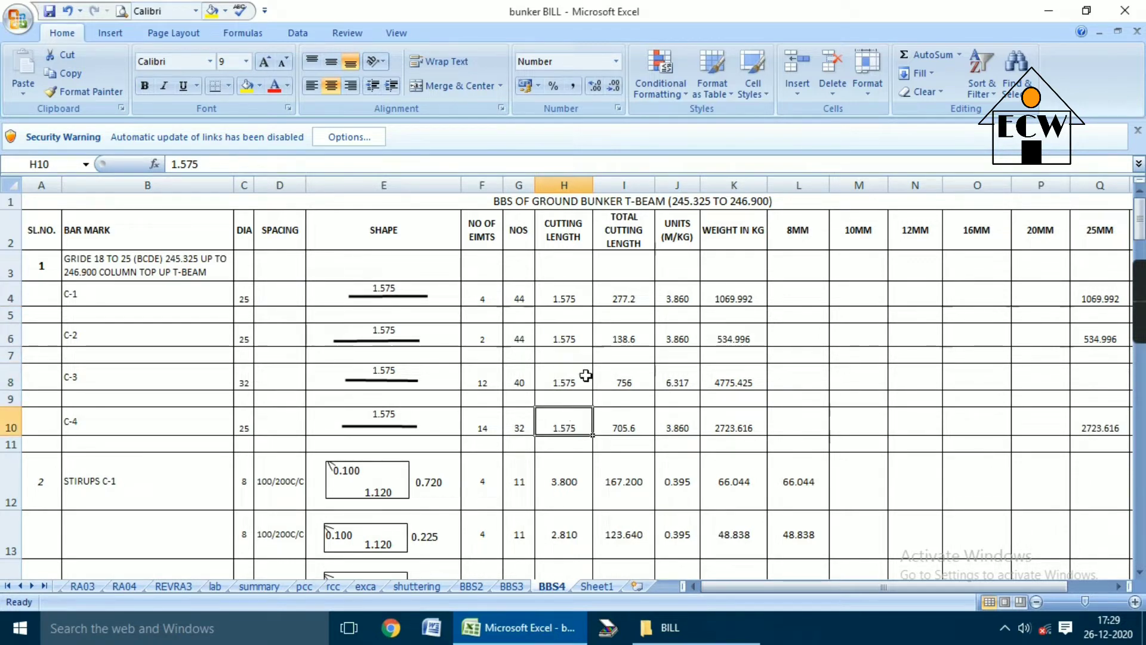
# Examine C-1's TOTAL CUTTING LENGTH formula and the cutting length, NOS and NO OF EIMTS cells it multiplies.
pyautogui.click(631, 298)
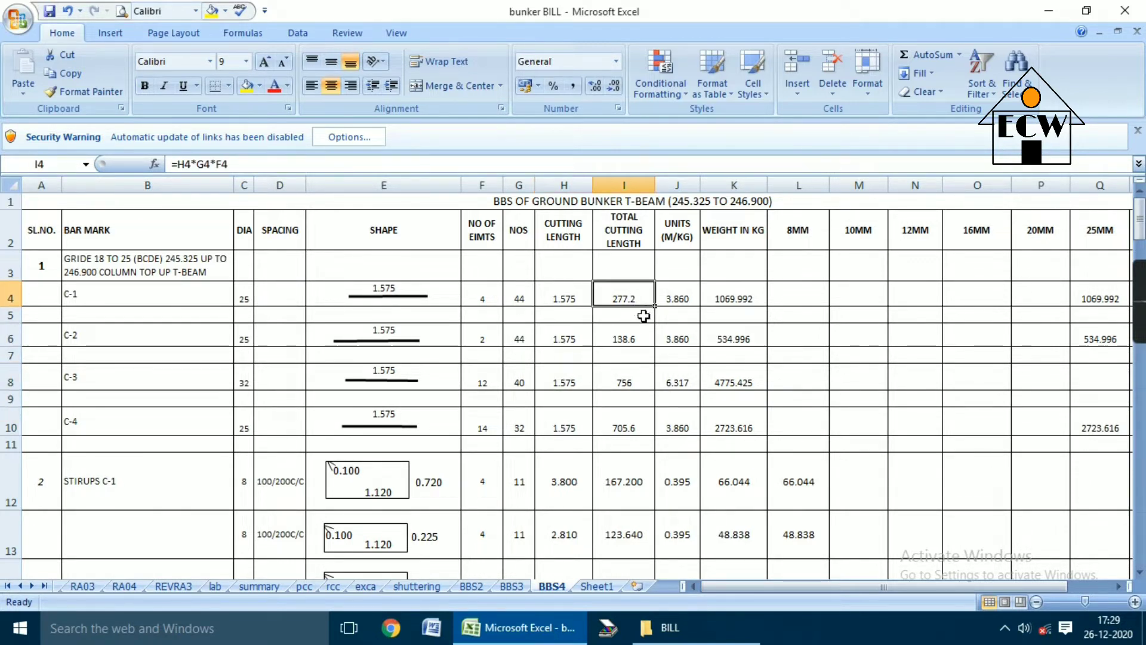
pyautogui.click(563, 300)
pyautogui.click(514, 294)
pyautogui.click(490, 293)
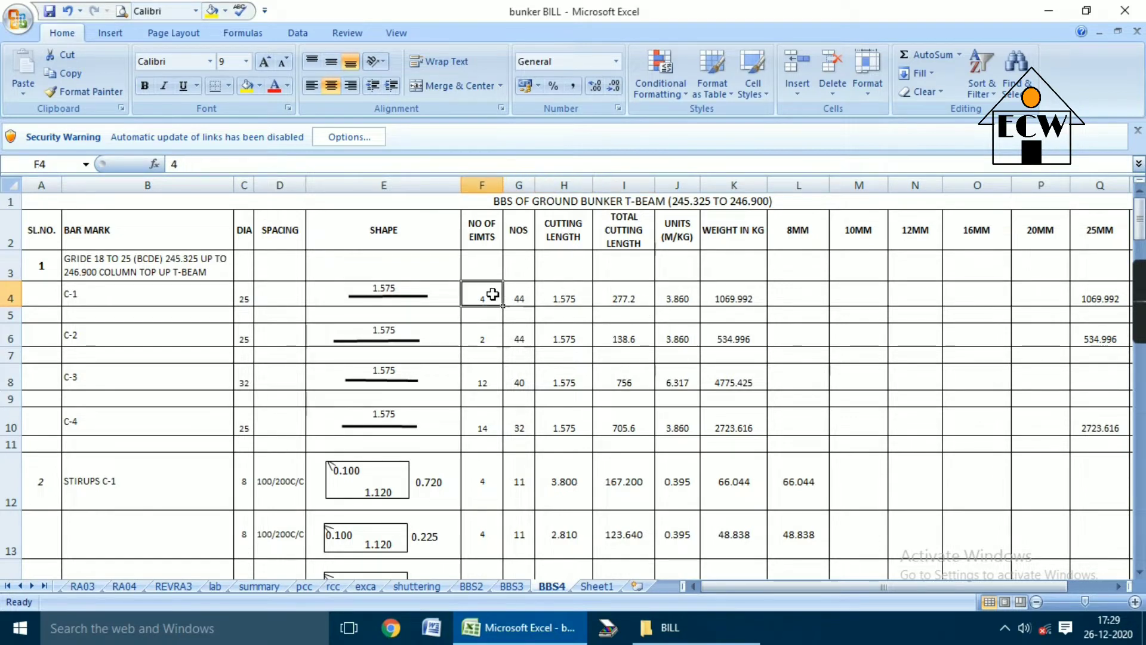
pyautogui.click(604, 297)
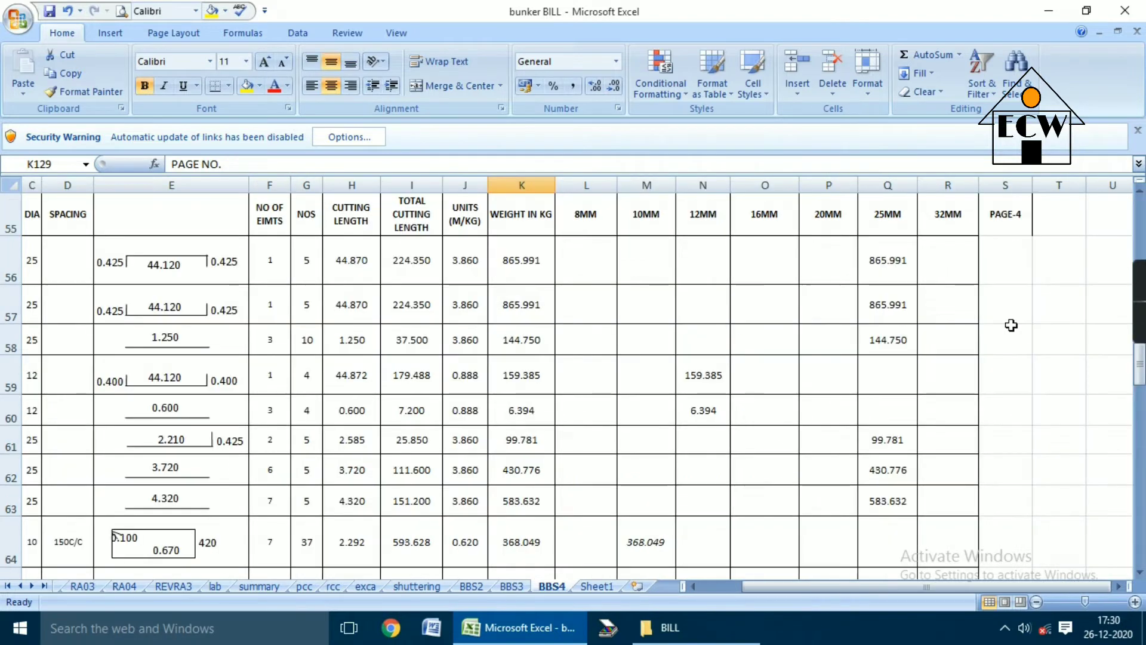
# Review the schedule's page labels from PAGE-1 to PAGE-6 and the page totals, ending at the TOTAL STEEL table.
pyautogui.scroll(10, 1011, 324)
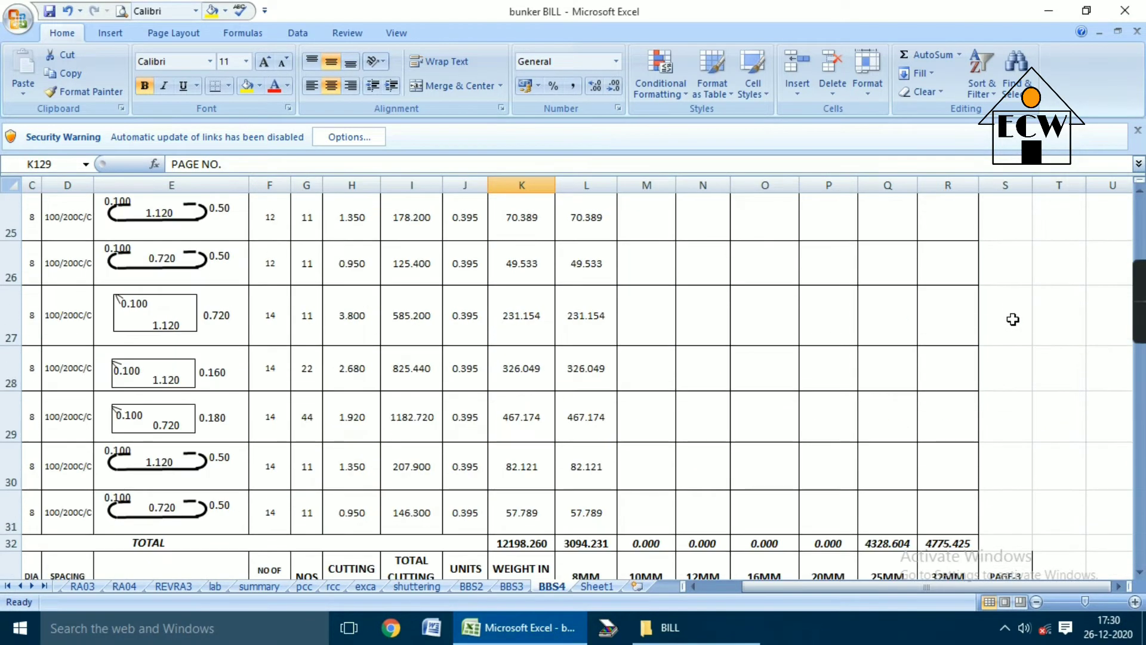
pyautogui.scroll(4, 1014, 319)
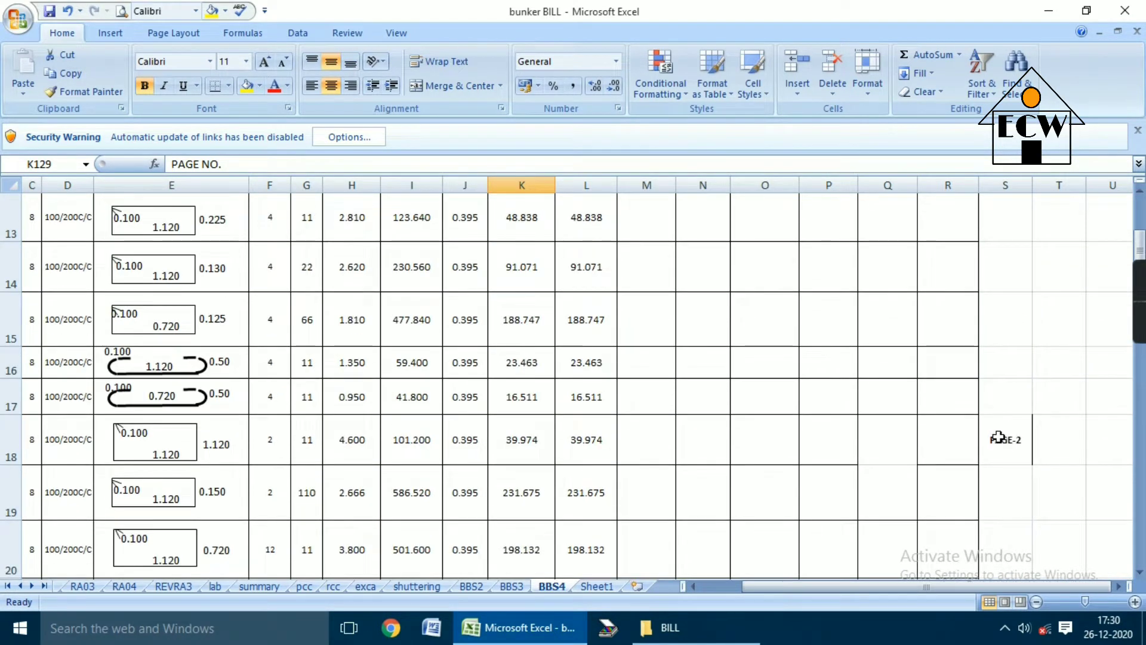
pyautogui.scroll(4, 999, 431)
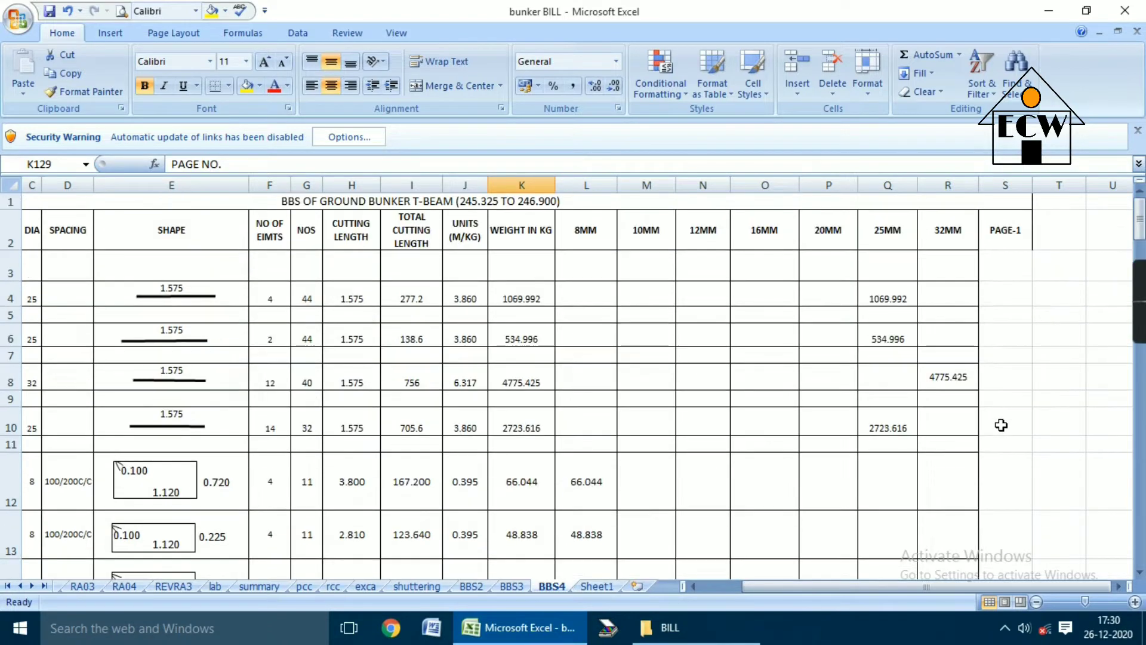
pyautogui.scroll(-3, 1001, 424)
pyautogui.scroll(-2, 1001, 424)
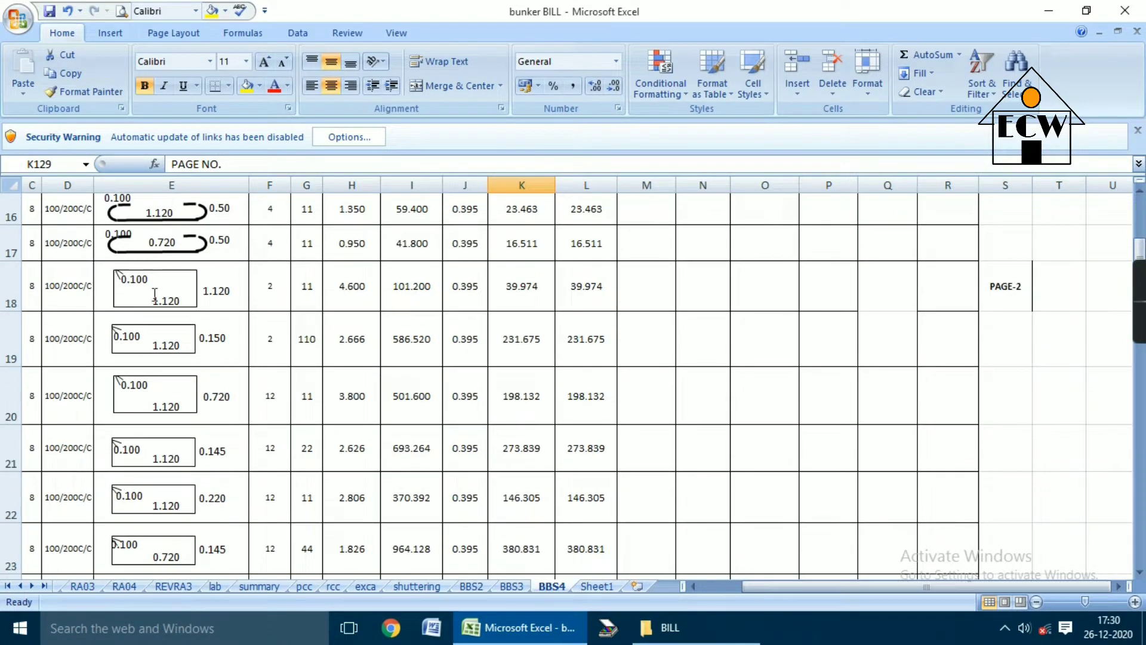
pyautogui.scroll(-4, 867, 332)
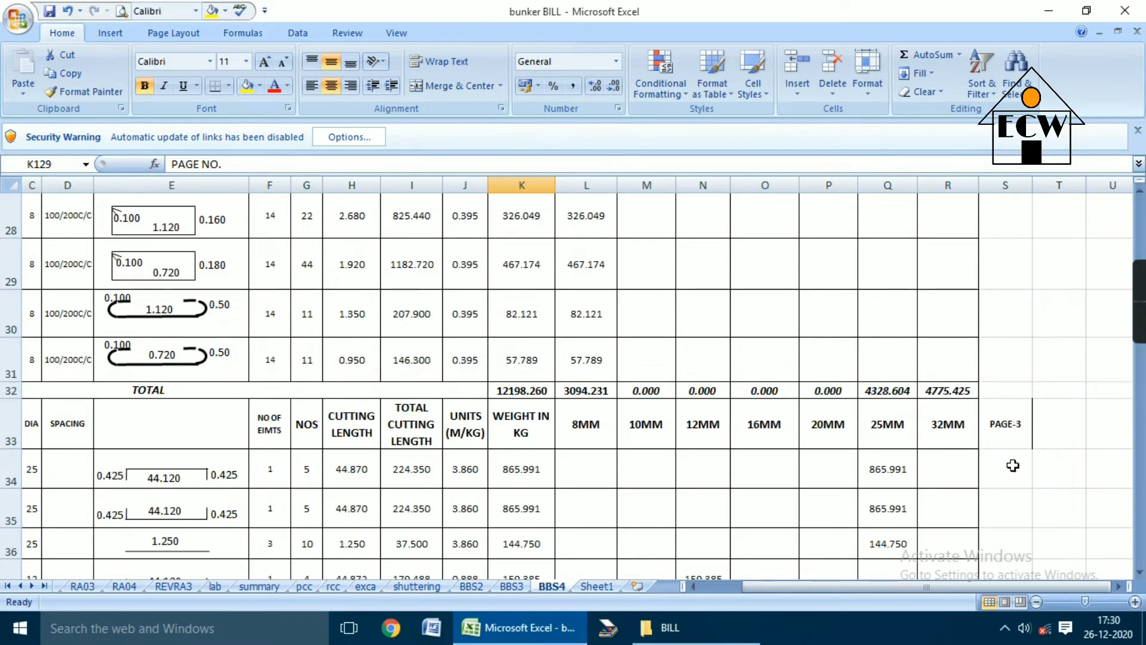
pyautogui.scroll(-7, 1013, 463)
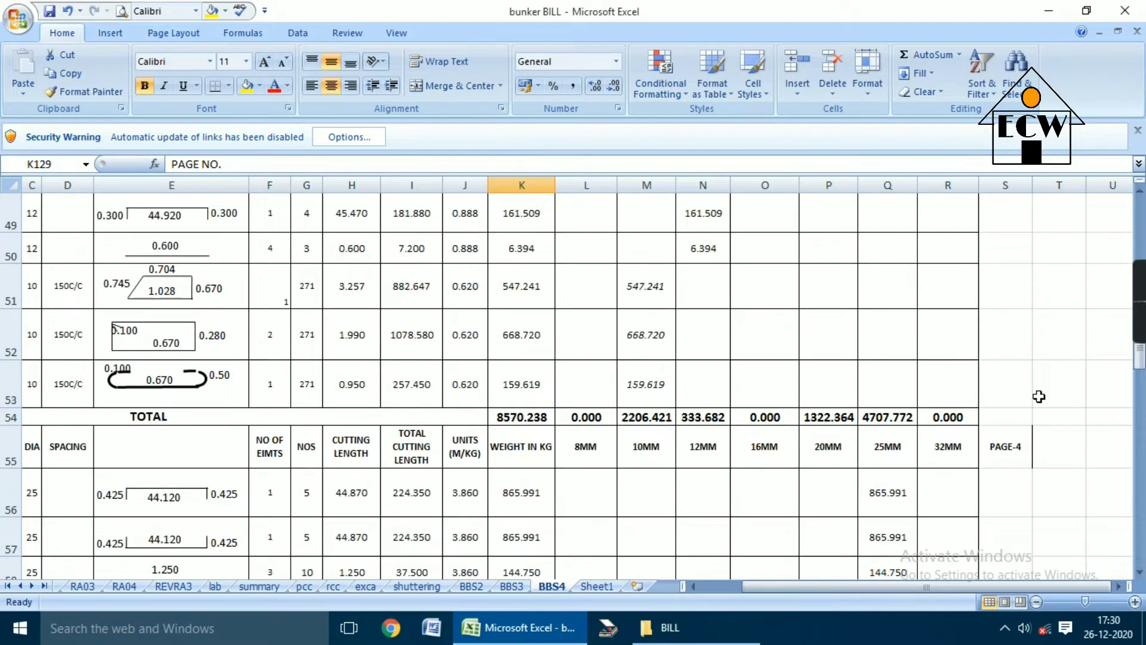
pyautogui.scroll(-7, 1038, 397)
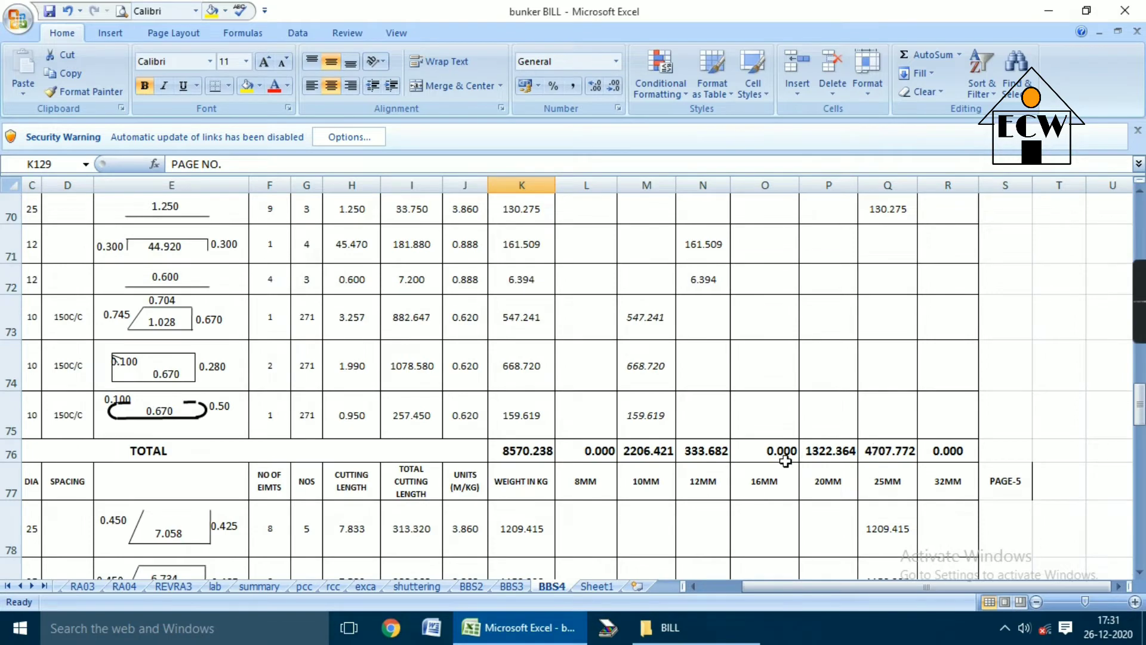
pyautogui.scroll(-9, 1021, 398)
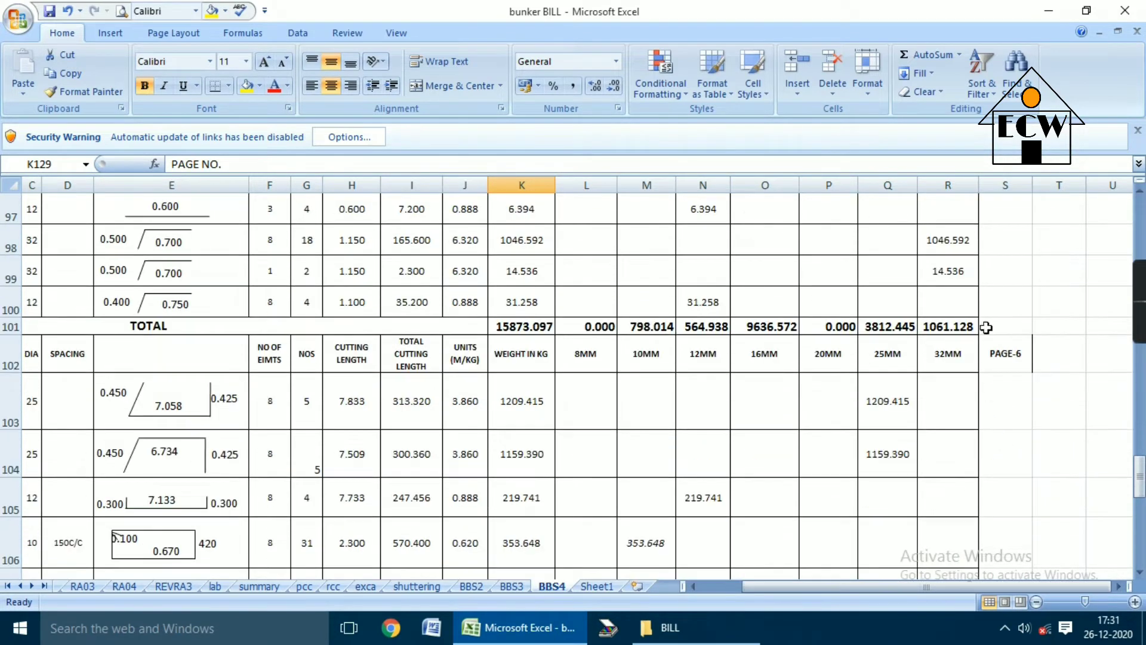
pyautogui.scroll(-9, 1049, 329)
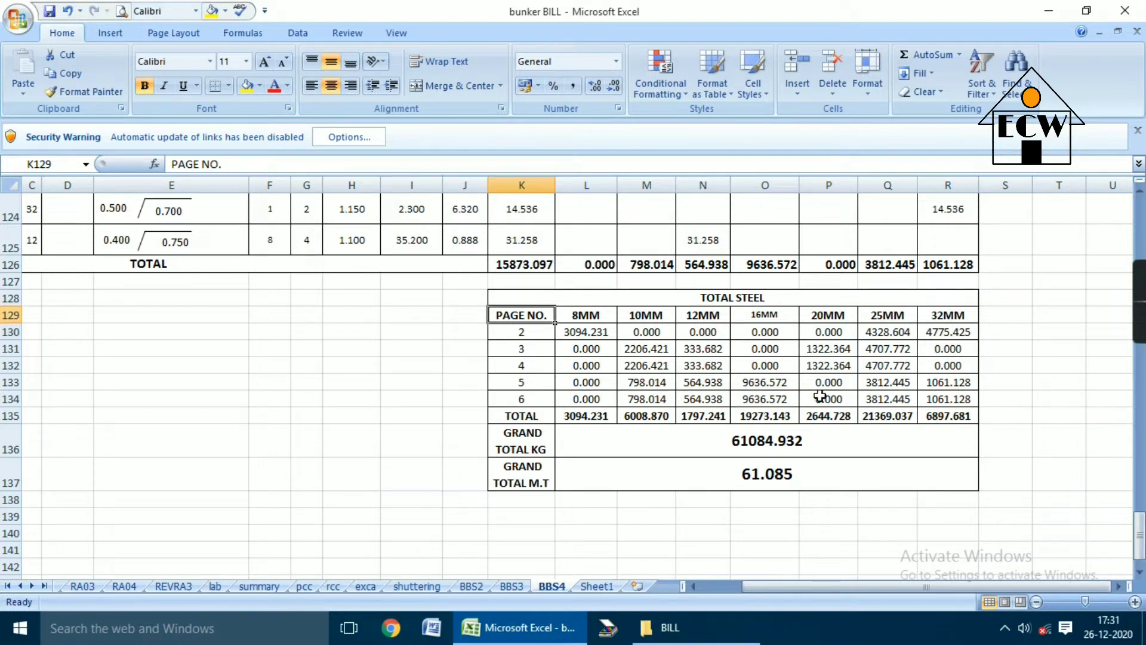
# Examine the page-wise weights in the 8MM, 10MM, 12MM and 32MM columns of the TOTAL STEEL table.
pyautogui.click(588, 415)
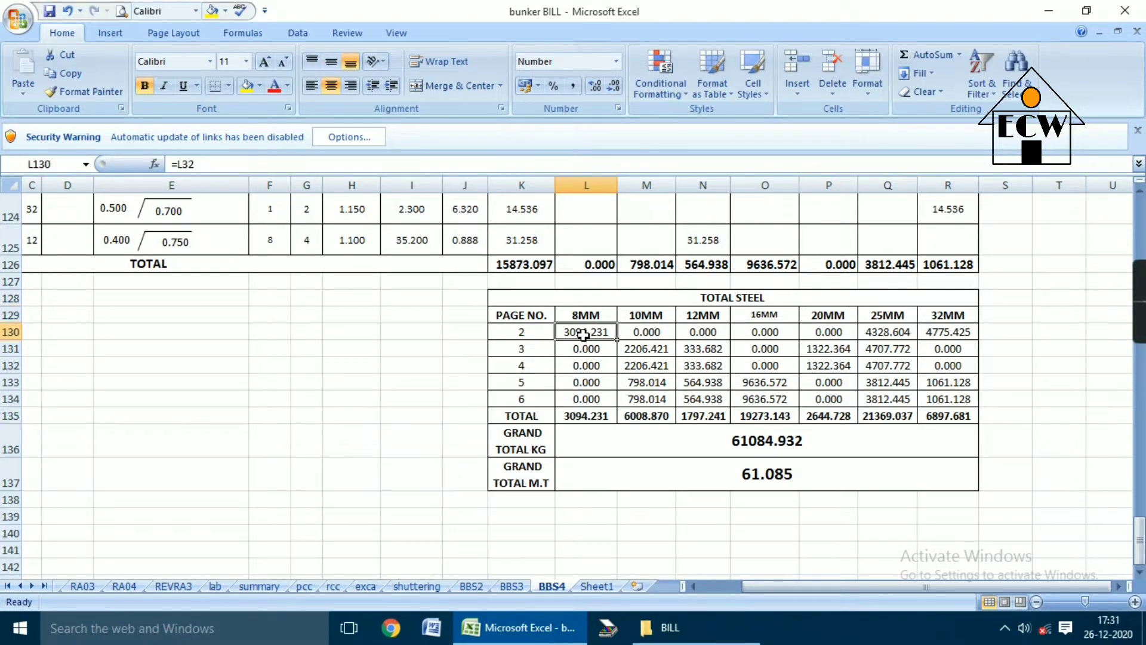
pyautogui.moveTo(586, 332); pyautogui.dragTo(585, 397)
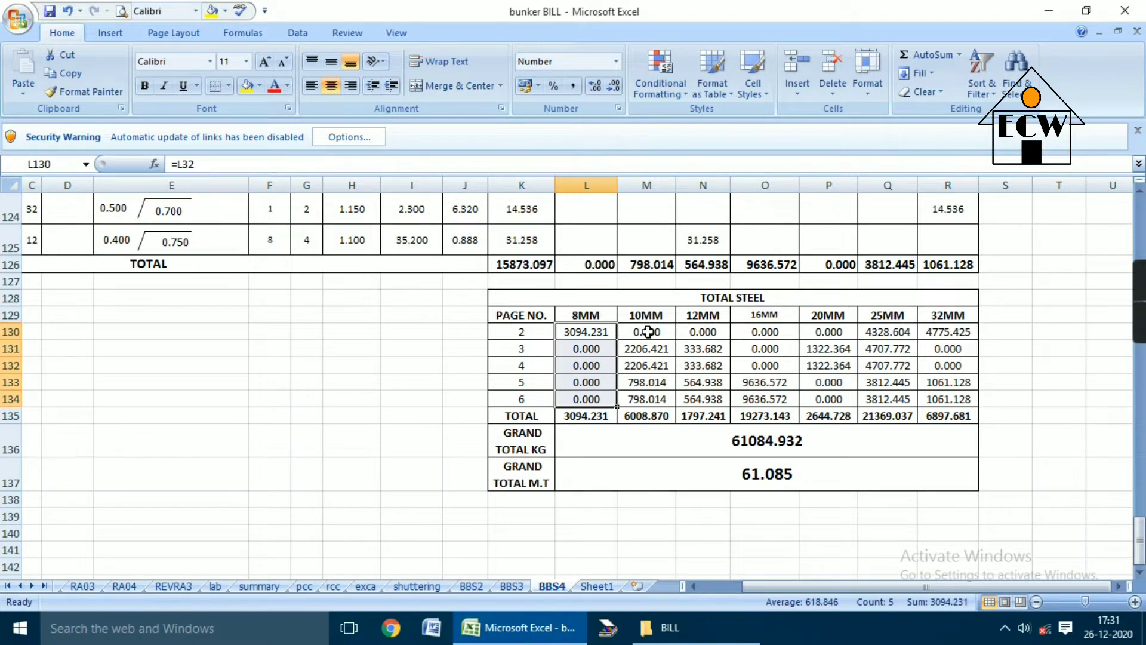
pyautogui.moveTo(648, 332); pyautogui.dragTo(648, 399)
pyautogui.moveTo(703, 332); pyautogui.dragTo(703, 399)
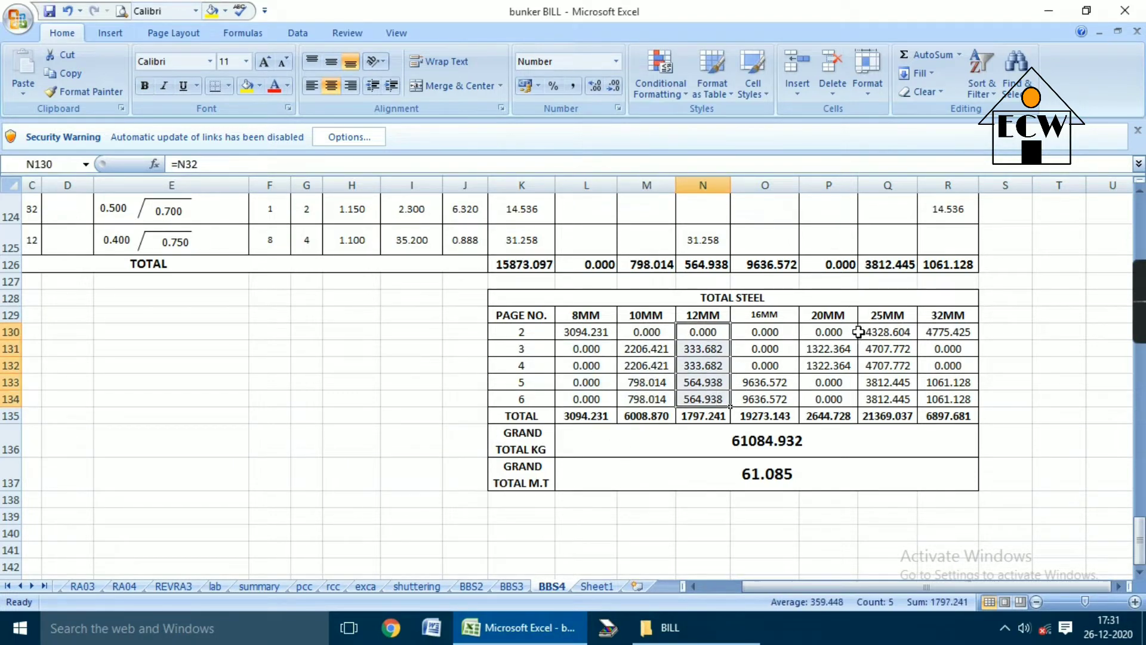
pyautogui.moveTo(924, 332); pyautogui.dragTo(936, 399)
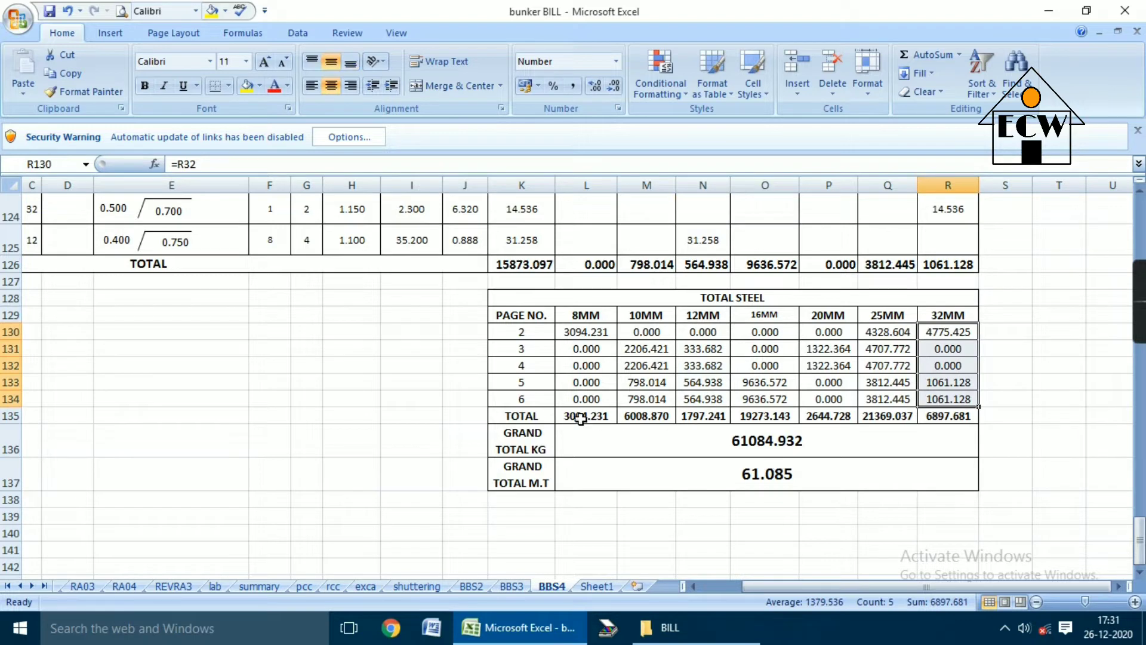
# Check the sum of the TOTAL row from 8MM to 32MM against the grand totals in KG and M.T.
pyautogui.click(585, 443)
pyautogui.moveTo(583, 413); pyautogui.dragTo(928, 412)
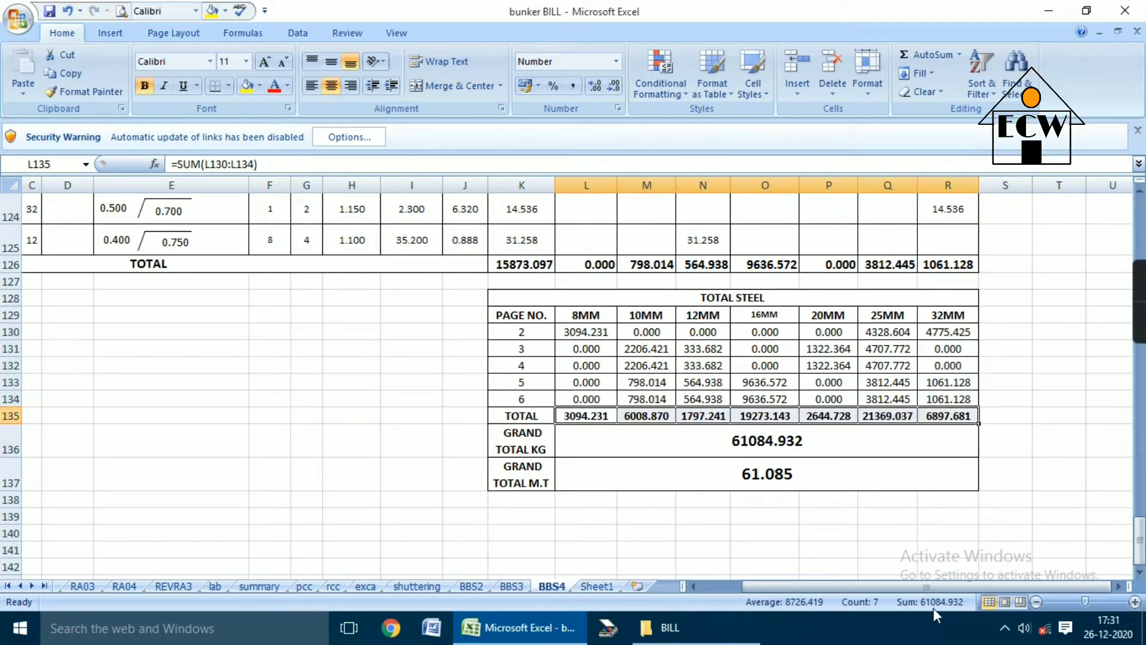
pyautogui.click(625, 492)
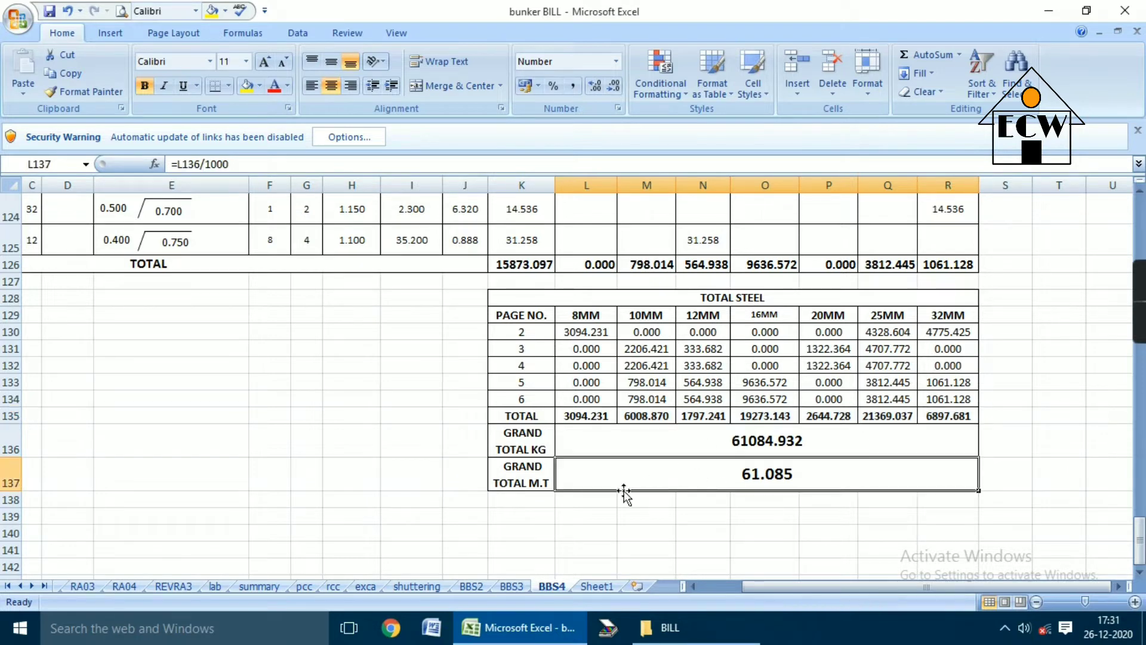
pyautogui.click(511, 452)
pyautogui.click(550, 478)
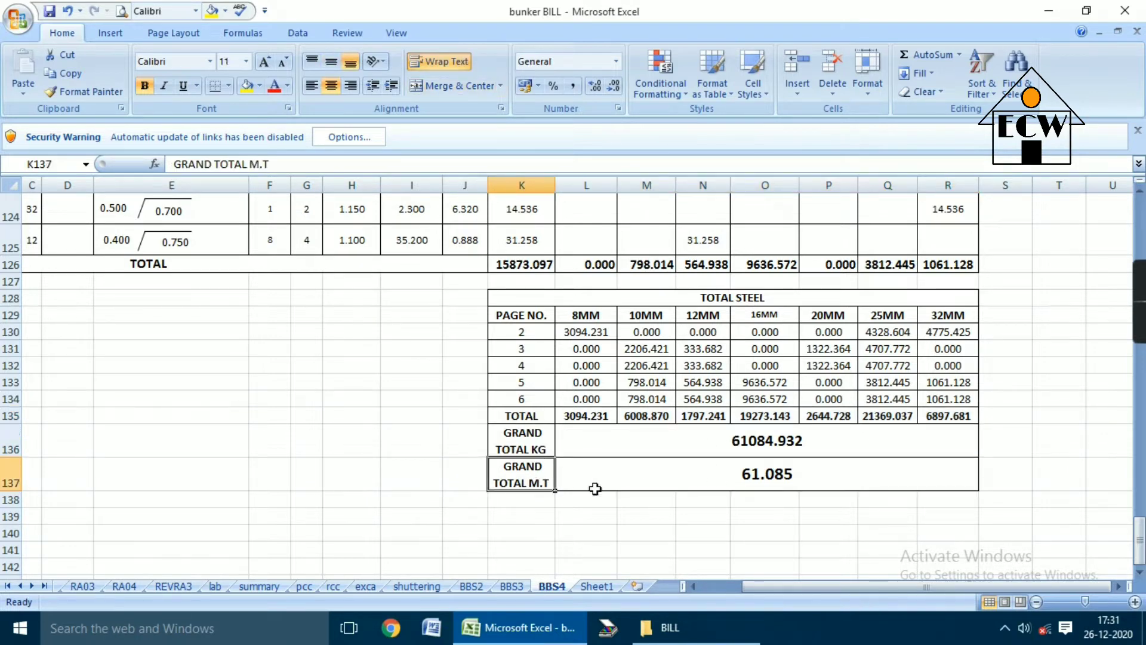
pyautogui.click(784, 487)
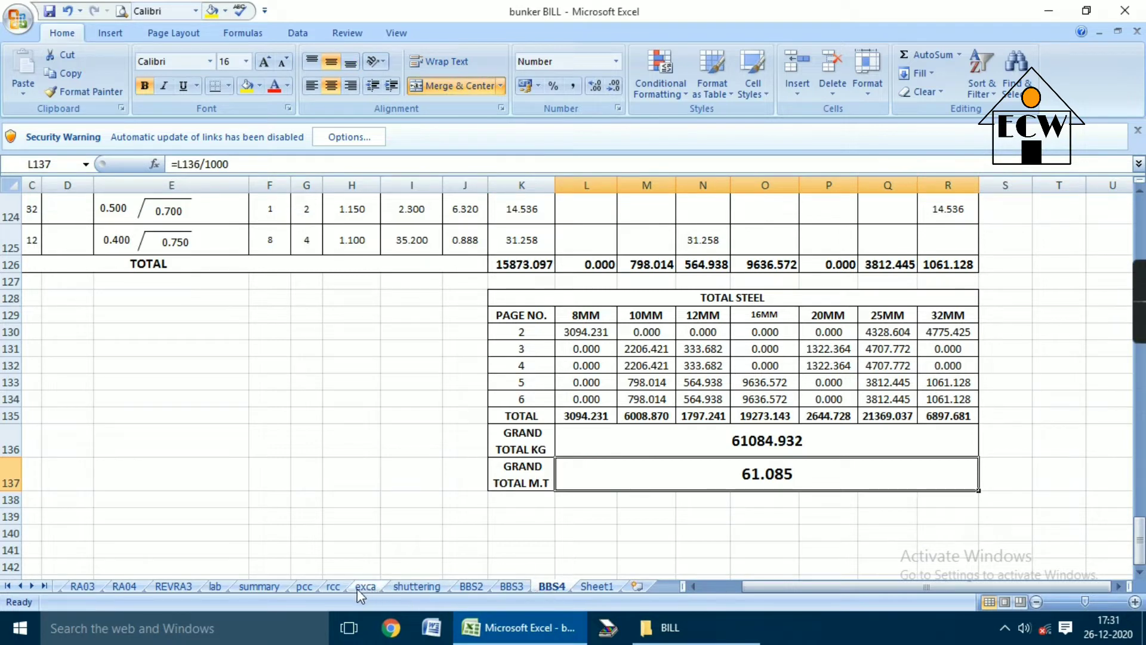
# Open the shuttering sheet and examine its title, the SHUTTERING DETAILS(RA-1) heading and the RA-1 total.
pyautogui.click(411, 585)
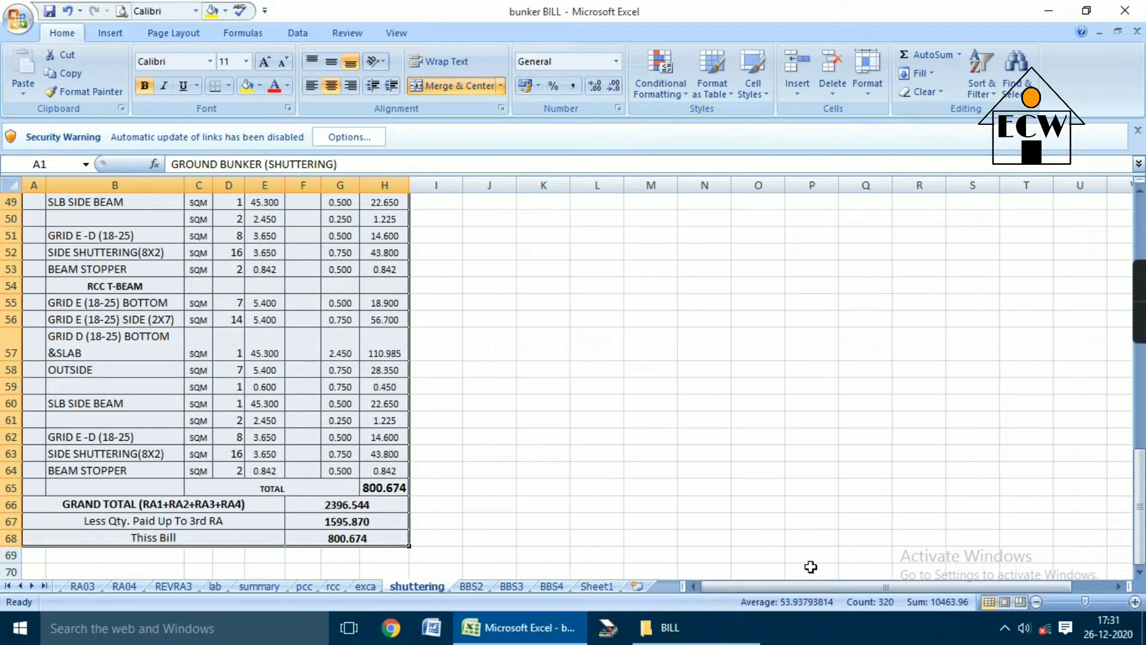
pyautogui.scroll(5, 418, 418)
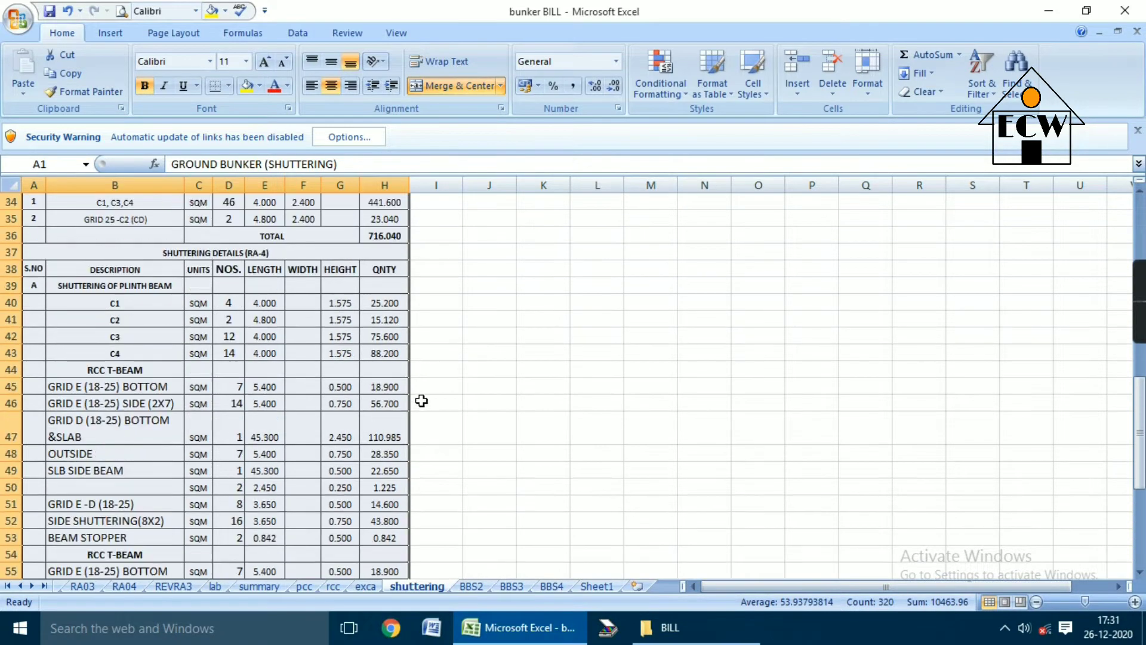
pyautogui.scroll(11, 421, 401)
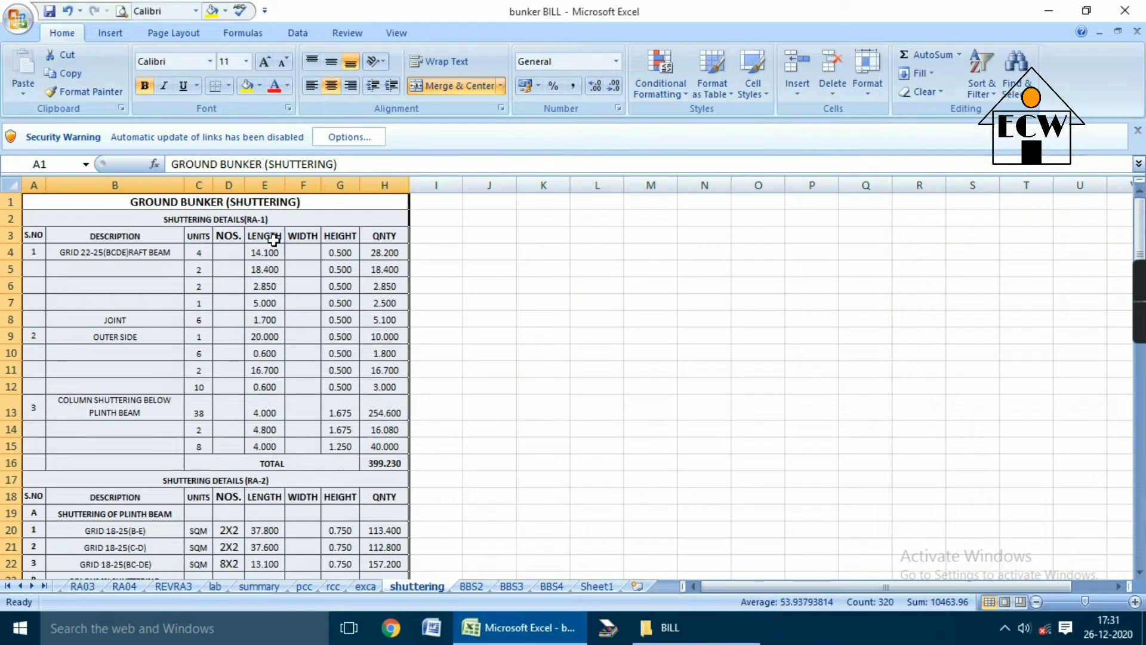
pyautogui.click(283, 221)
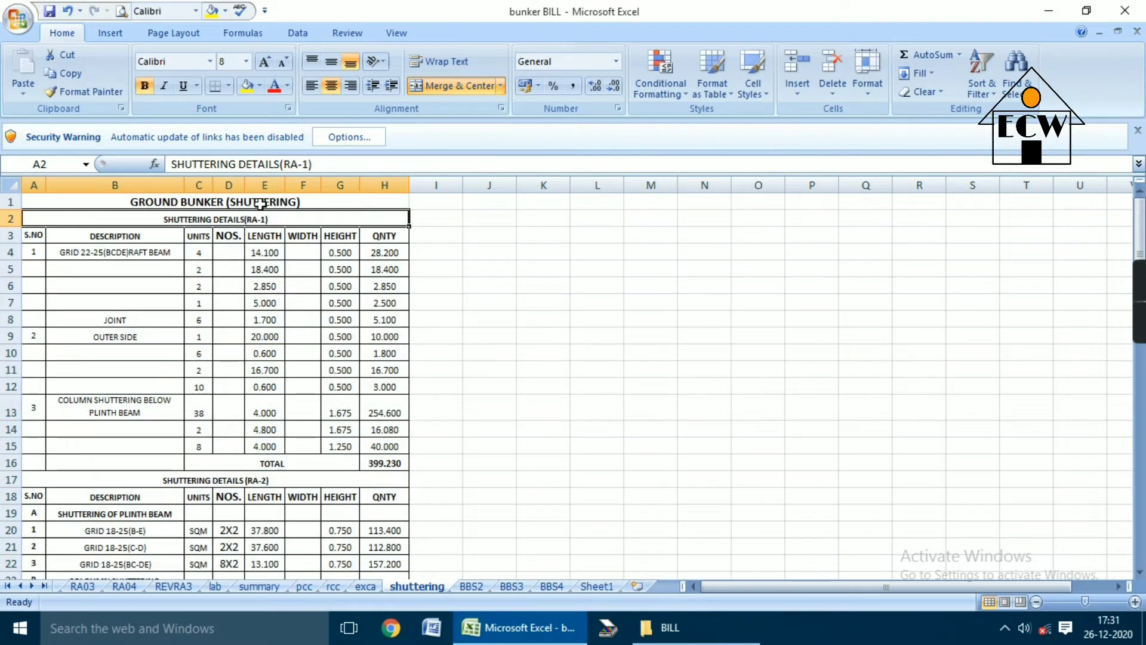
pyautogui.click(263, 204)
pyautogui.click(265, 221)
pyautogui.click(385, 465)
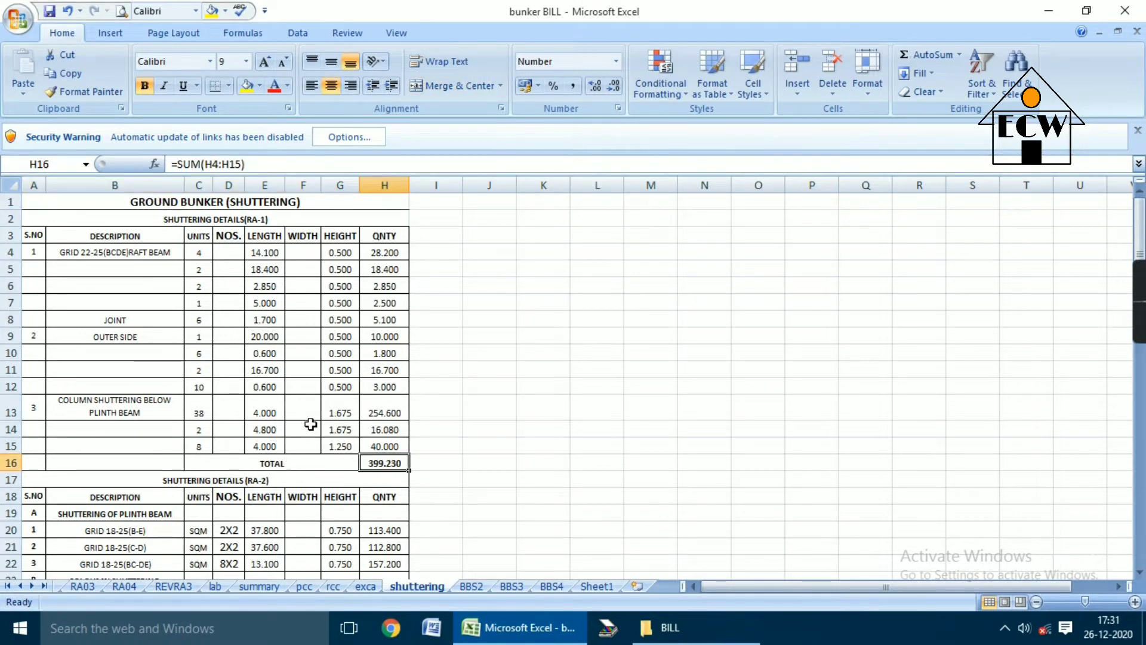
# Examine the SHUTTERING DETAILS (RA-2) section and the formula of its total.
pyautogui.scroll(-2, 309, 420)
pyautogui.scroll(1, 312, 420)
pyautogui.click(228, 431)
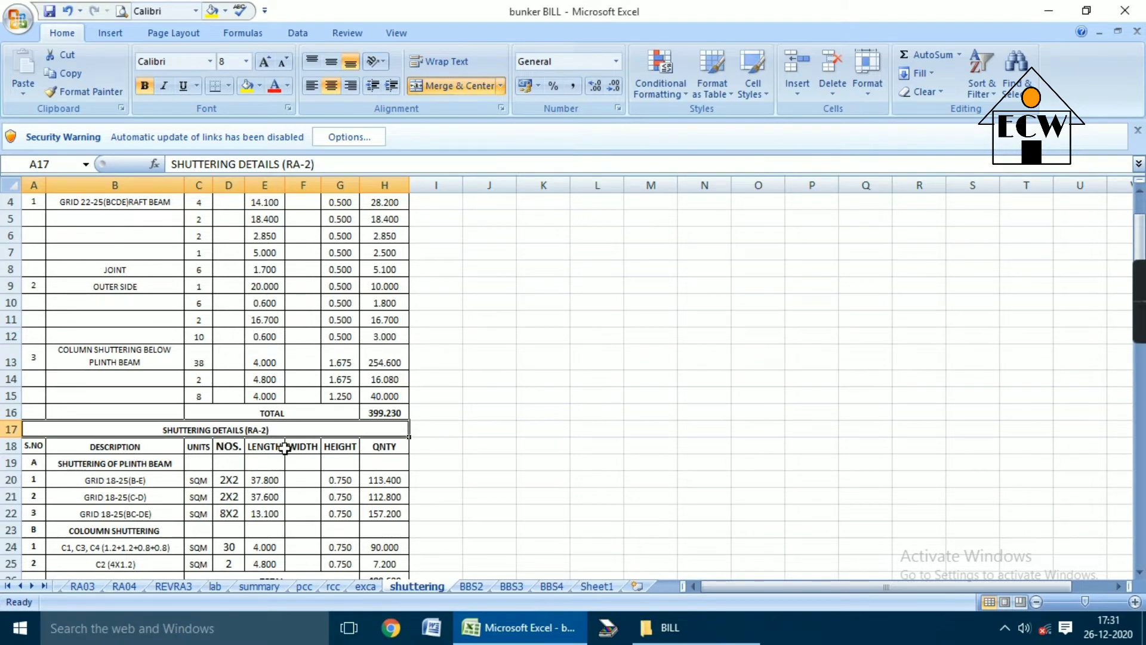
pyautogui.scroll(-1, 350, 455)
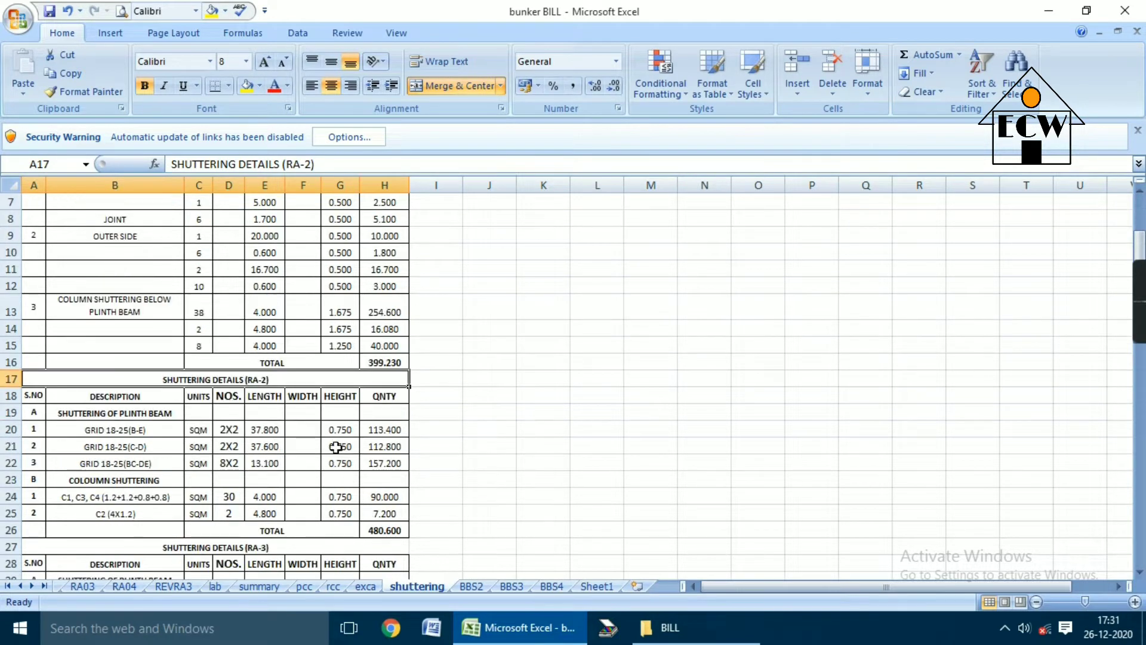
pyautogui.click(248, 521)
pyautogui.click(369, 531)
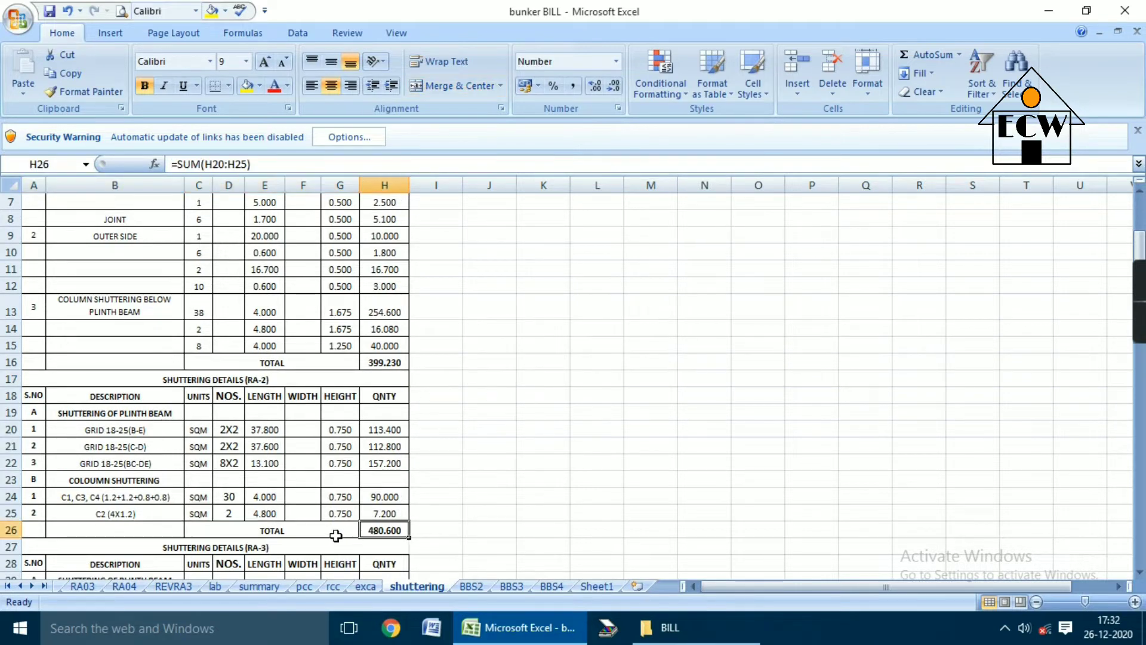
# Examine the SHUTTERING DETAILS (RA-3) section from its heading through the plinth beam and column rows to its total.
pyautogui.scroll(-2, 397, 506)
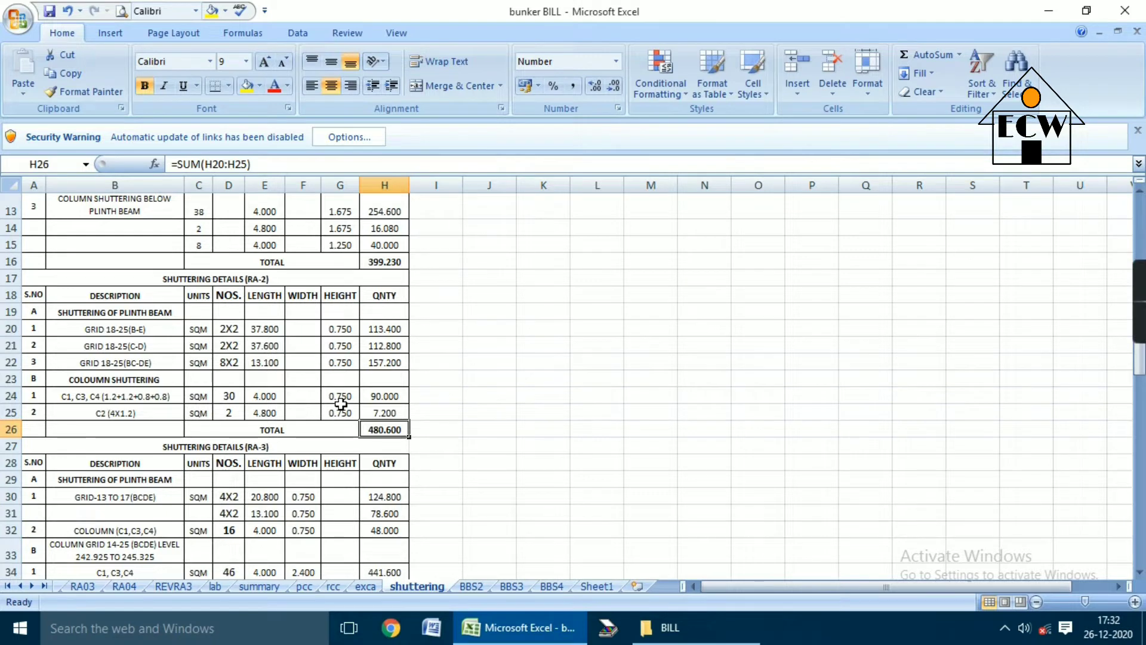
pyautogui.scroll(-1, 339, 403)
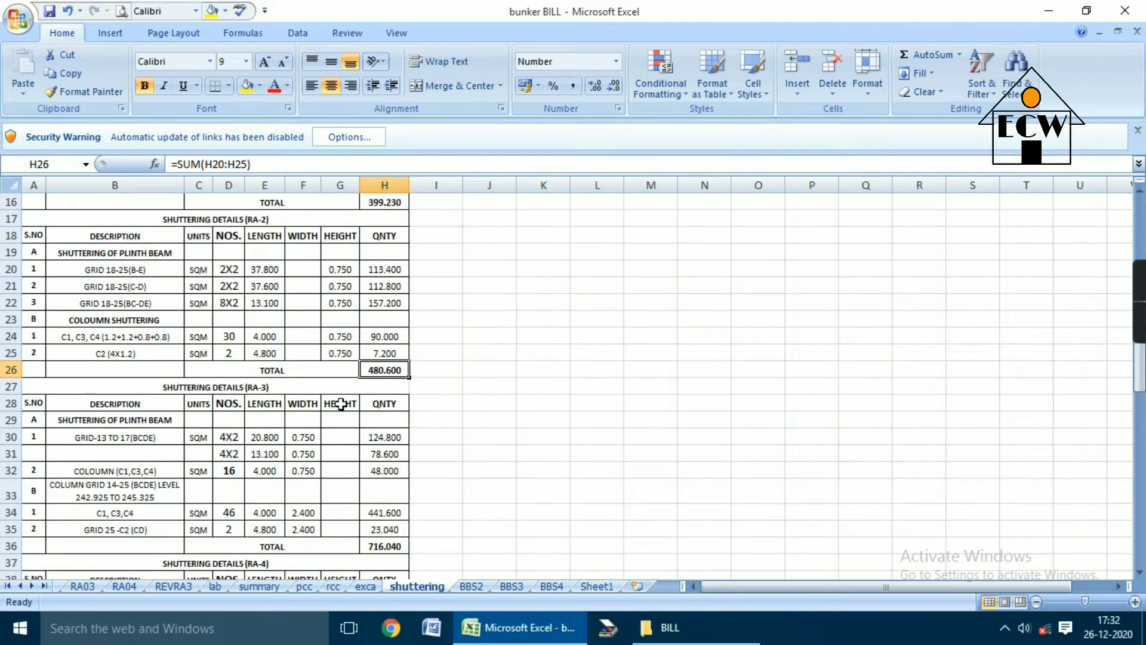
pyautogui.click(220, 388)
pyautogui.scroll(-1, 245, 391)
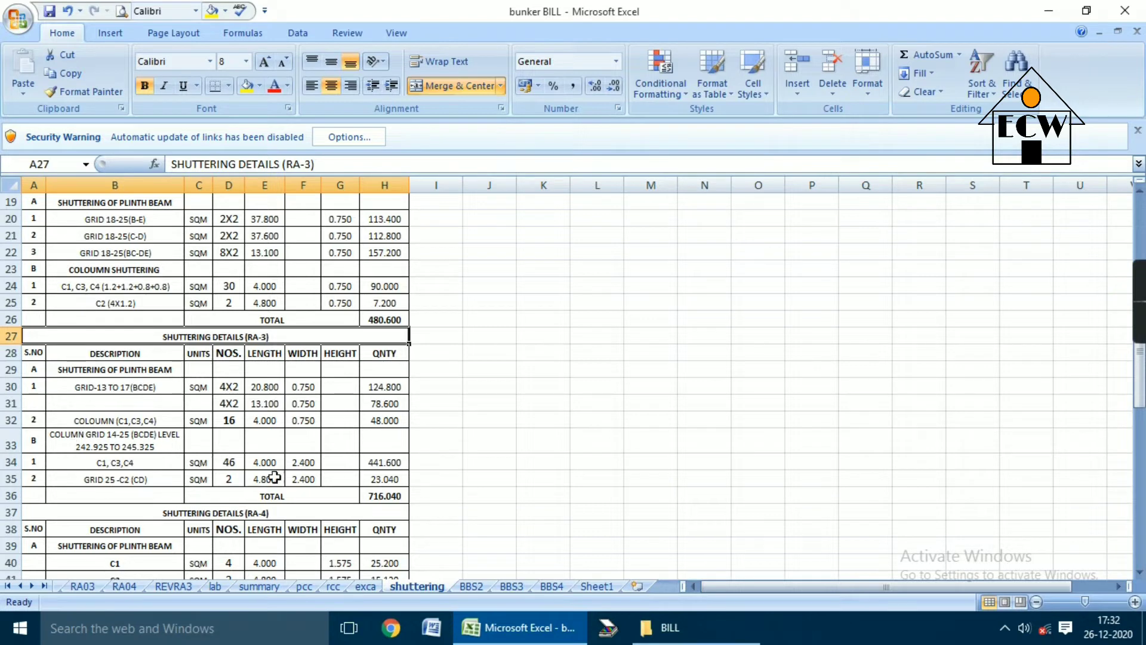
pyautogui.scroll(-1, 285, 463)
pyautogui.scroll(-1, 285, 463)
# Examine the SHUTTERING DETAILS (RA-4) heading and its column rows C1, C2, C3 and C4.
pyautogui.click(243, 412)
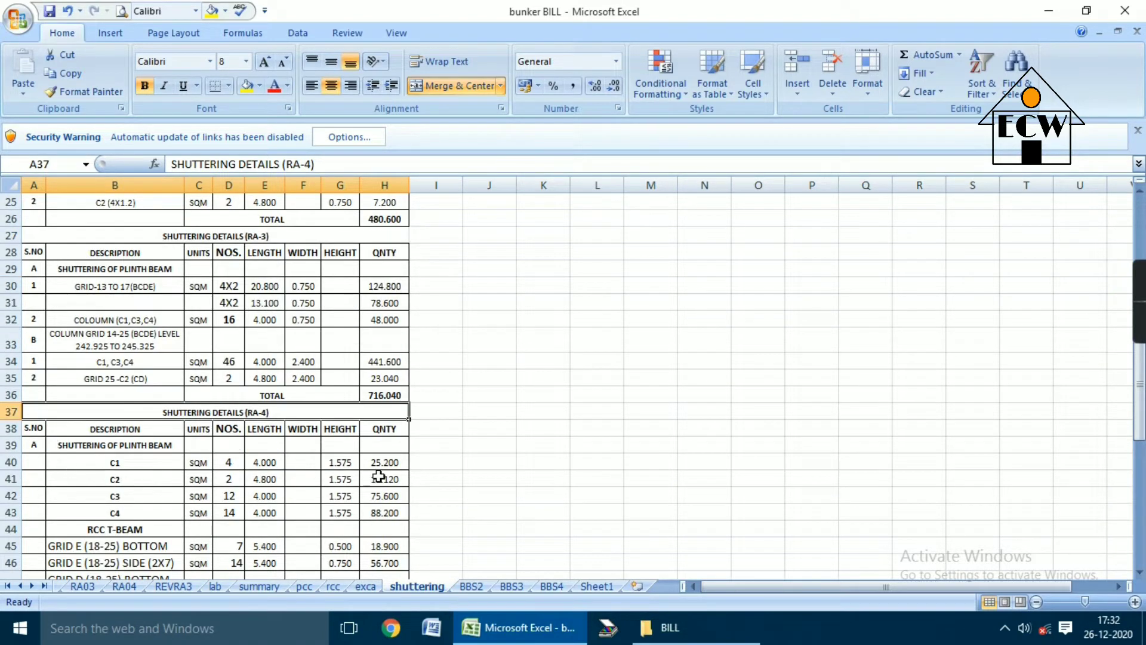
pyautogui.scroll(-1, 383, 513)
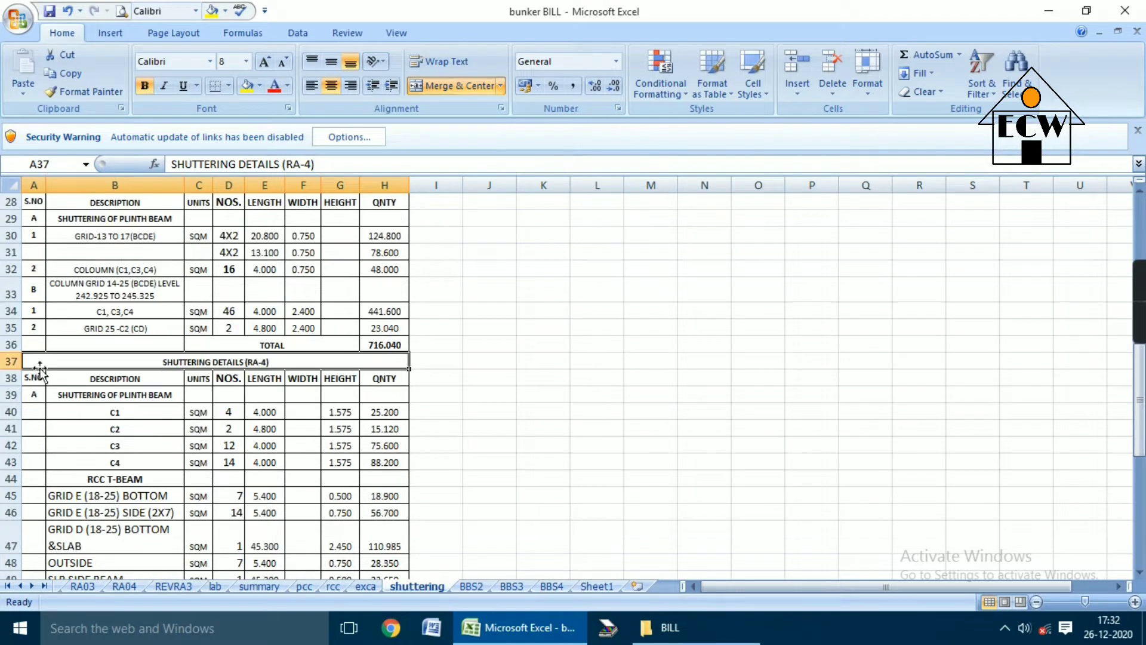
pyautogui.click(116, 412)
pyautogui.click(121, 428)
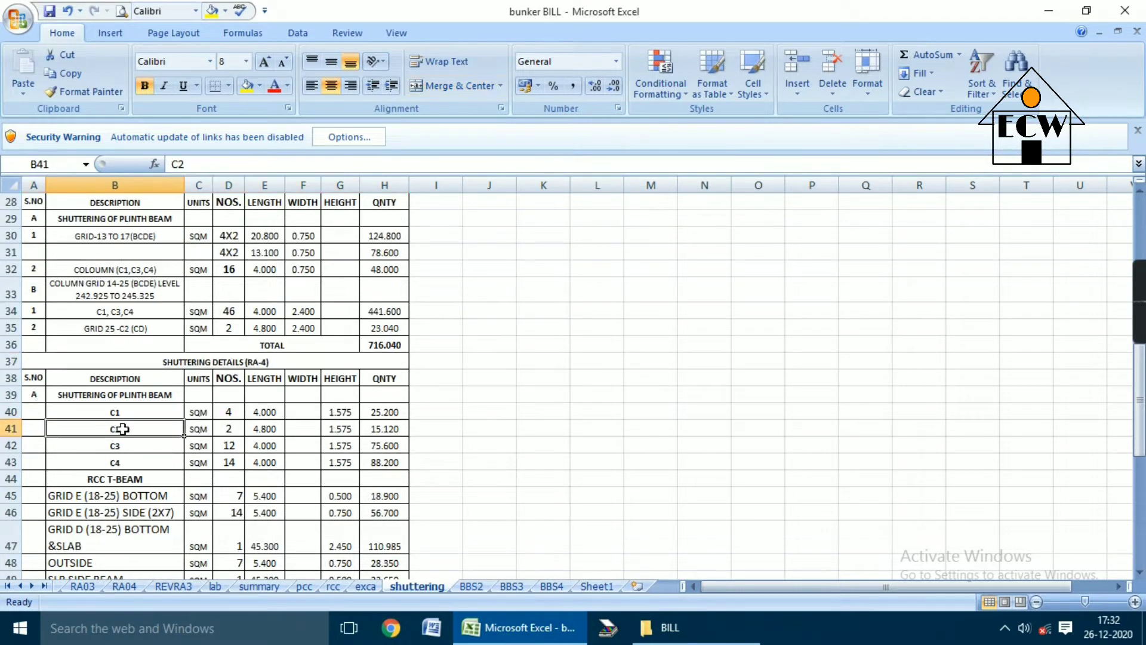
pyautogui.click(124, 445)
pyautogui.click(124, 462)
pyautogui.scroll(-1, 125, 462)
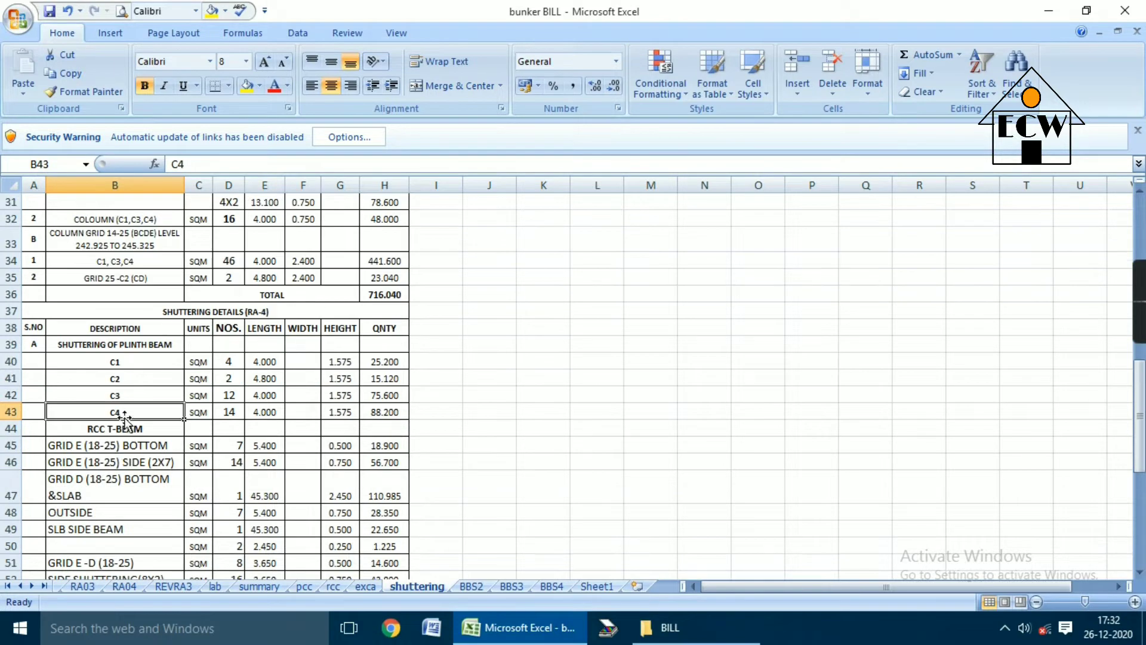
# Examine the two RCC T-BEAM groups of the RA-4 shuttering and their quantities in column H.
pyautogui.click(123, 426)
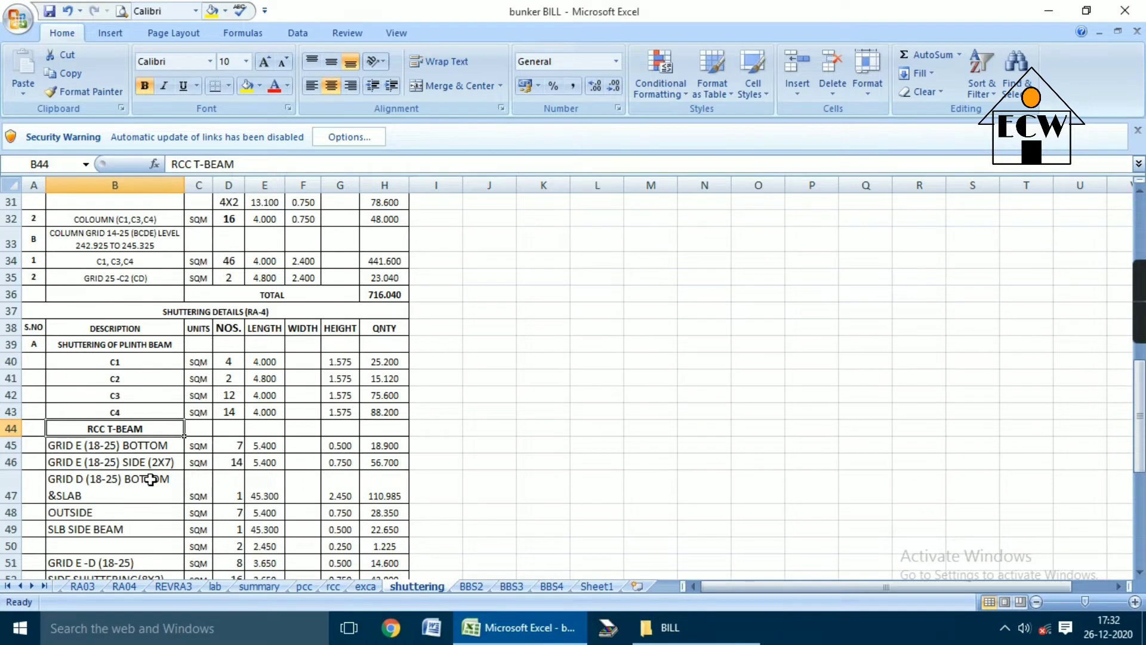
pyautogui.scroll(-1, 151, 479)
pyautogui.scroll(-2, 120, 520)
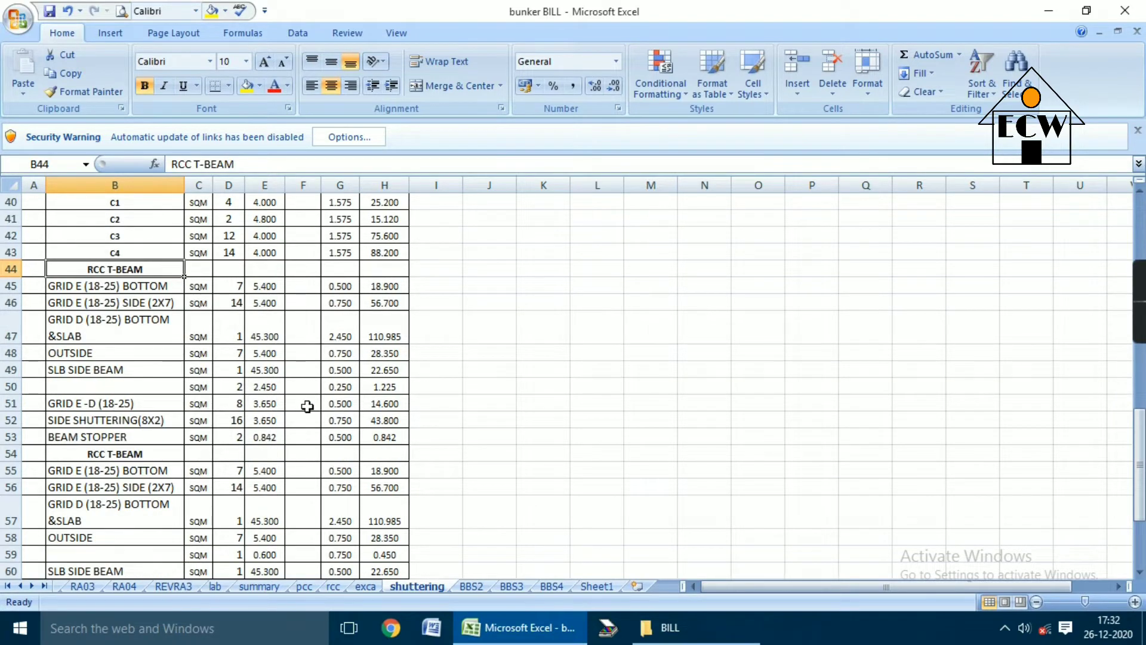
pyautogui.click(328, 469)
pyautogui.click(400, 449)
pyautogui.scroll(-3, 412, 442)
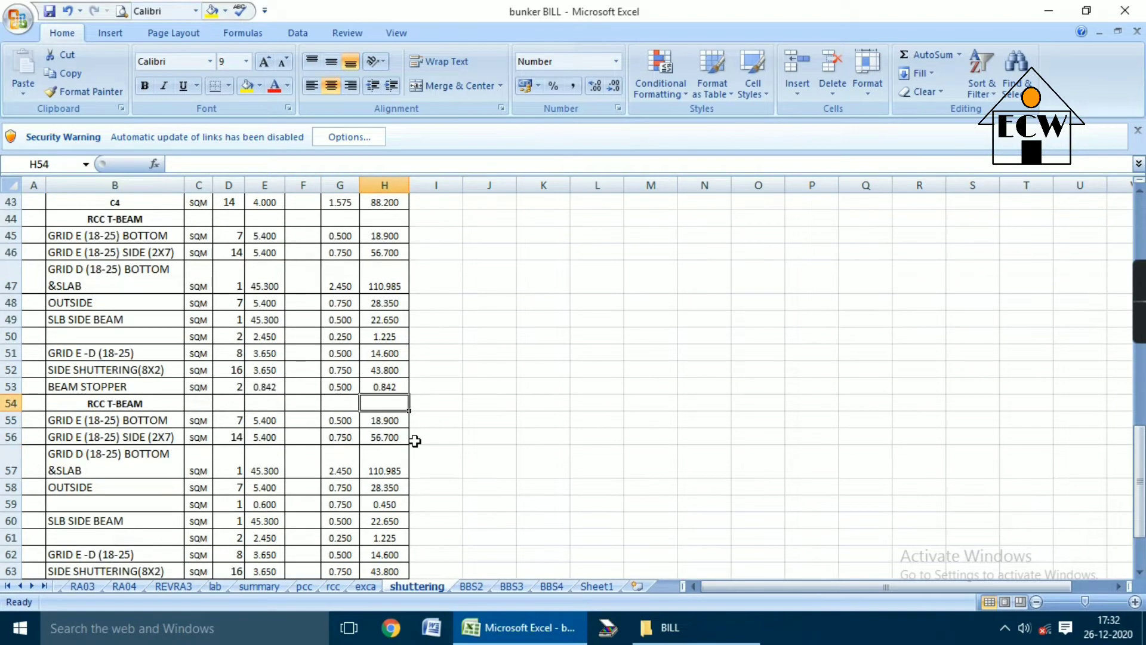
pyautogui.click(391, 438)
pyautogui.click(386, 455)
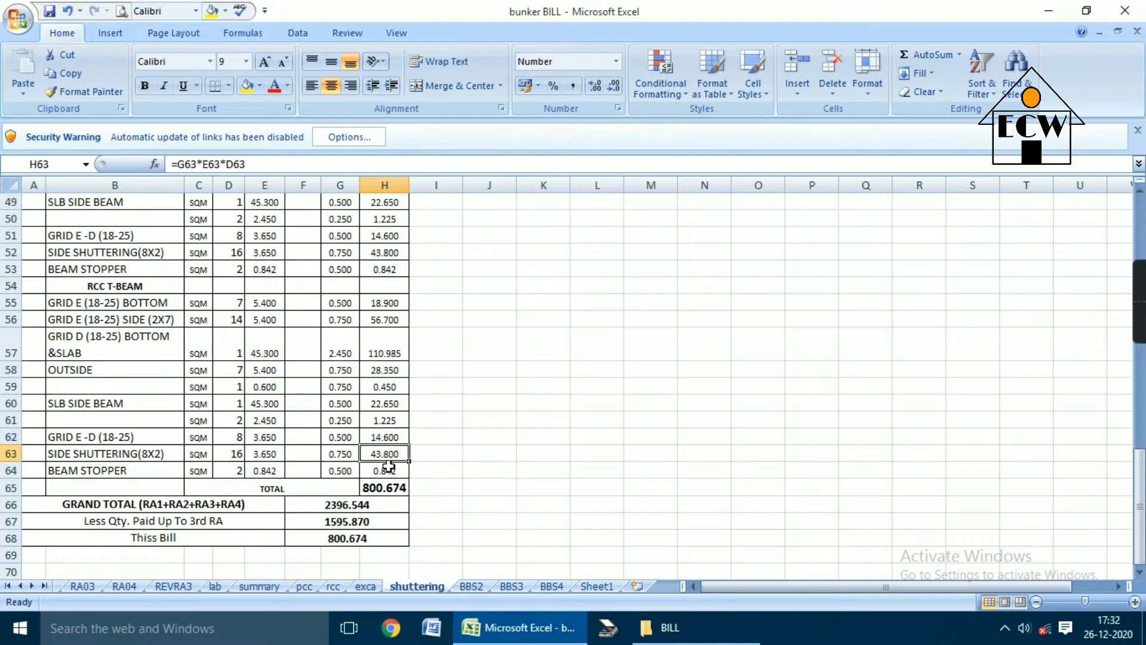
# Check the sum of the RA-4 shuttering quantities in H40:H64 against the RA-4 total in H65.
pyautogui.click(387, 471)
pyautogui.click(388, 488)
pyautogui.scroll(3, 382, 463)
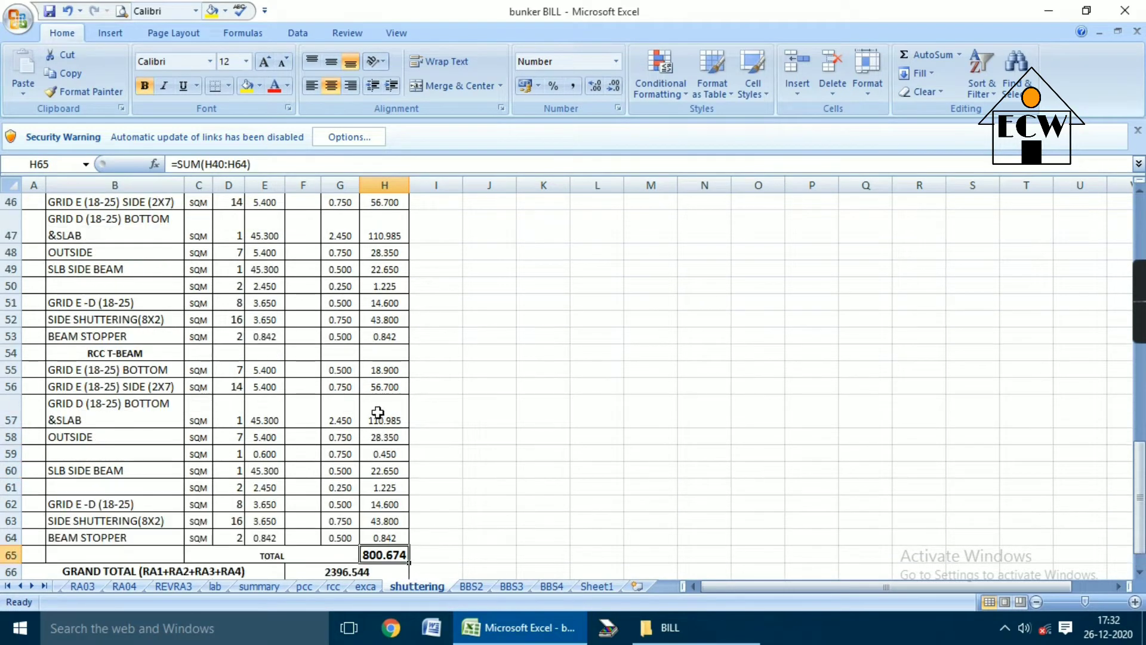
pyautogui.scroll(2, 377, 383)
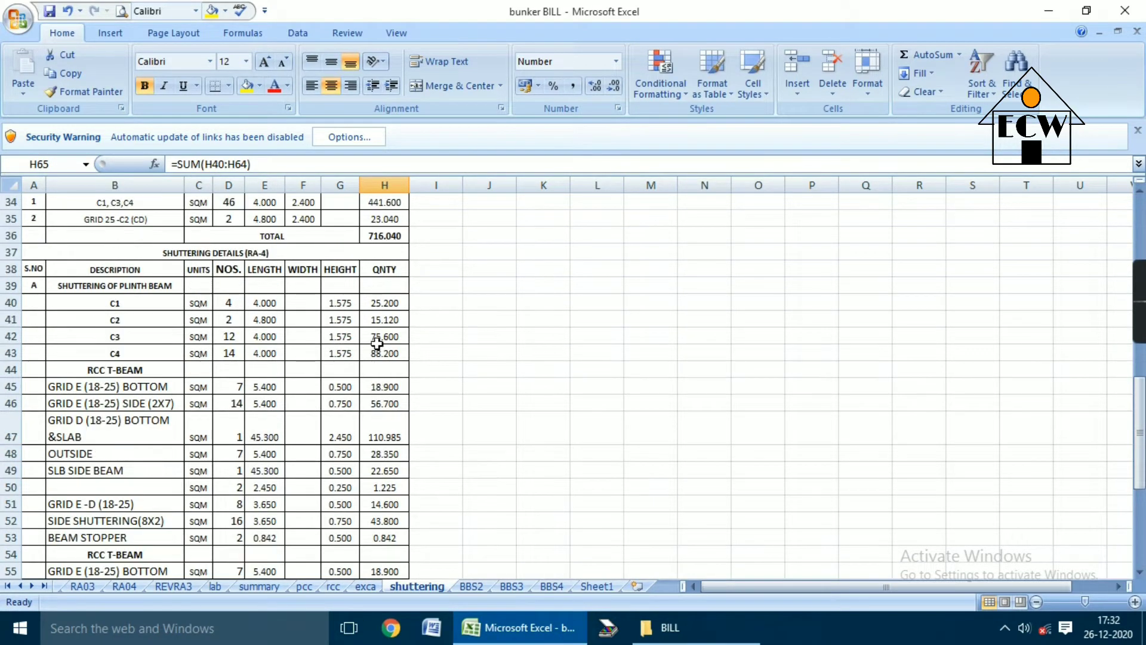
pyautogui.moveTo(376, 302); pyautogui.dragTo(363, 531)
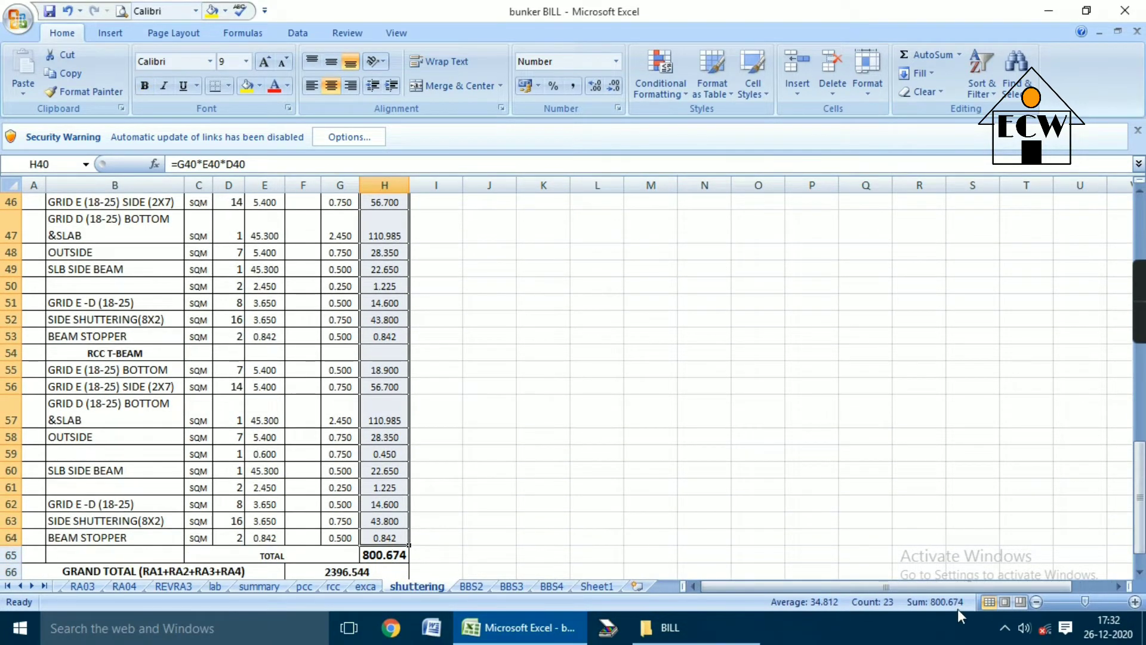
pyautogui.click(393, 558)
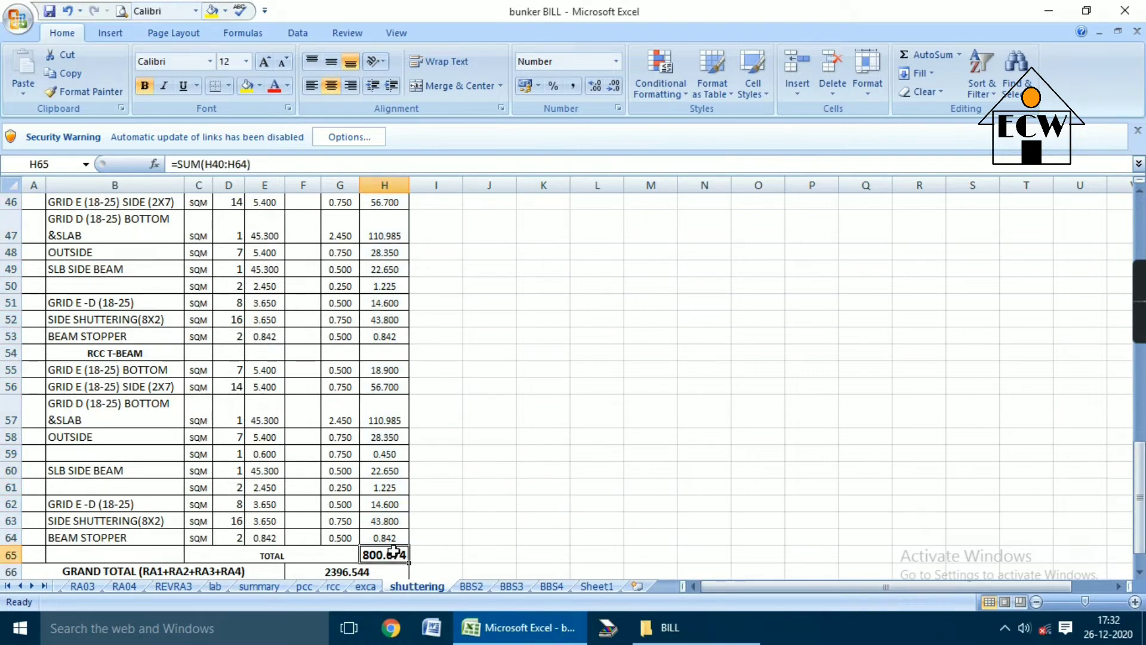
# Examine the shuttering GRAND TOTAL (RA1+RA2+RA3+RA4) formula and trace it to the total of each RA section.
pyautogui.scroll(-2, 481, 493)
pyautogui.click(131, 453)
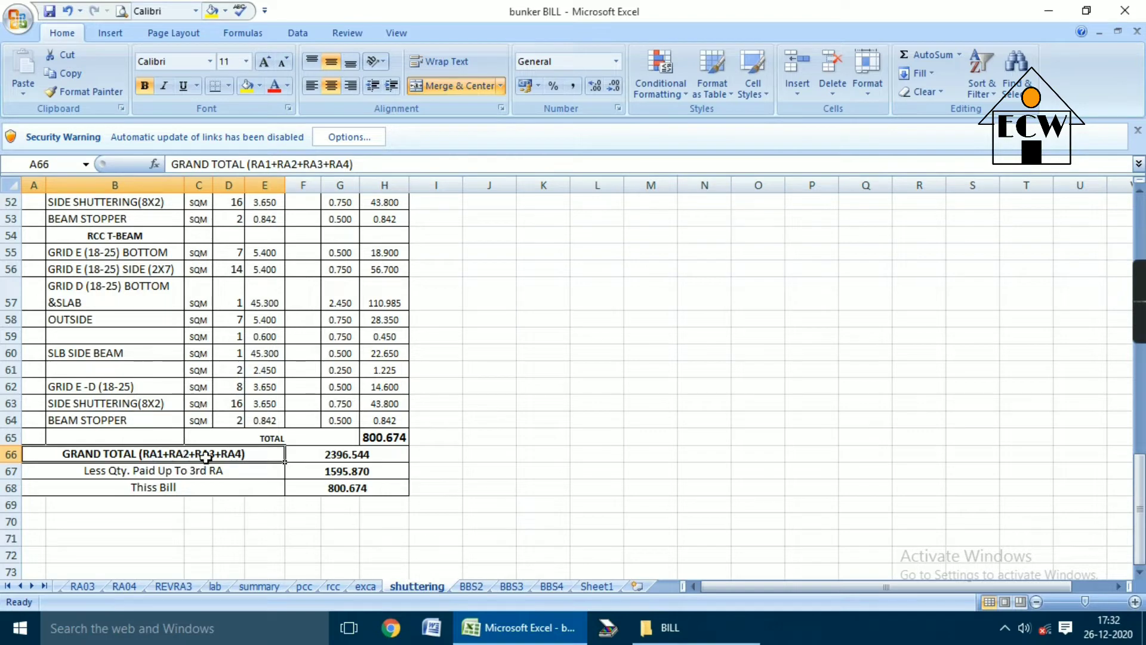
pyautogui.click(351, 453)
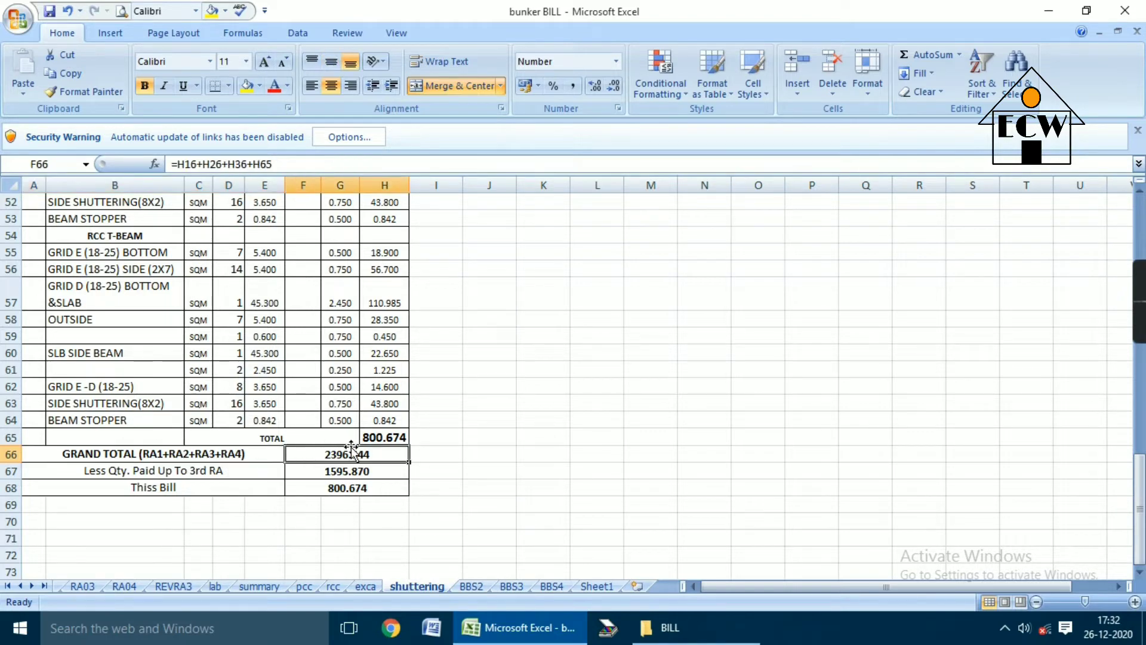
pyautogui.scroll(4, 358, 444)
pyautogui.scroll(12, 361, 424)
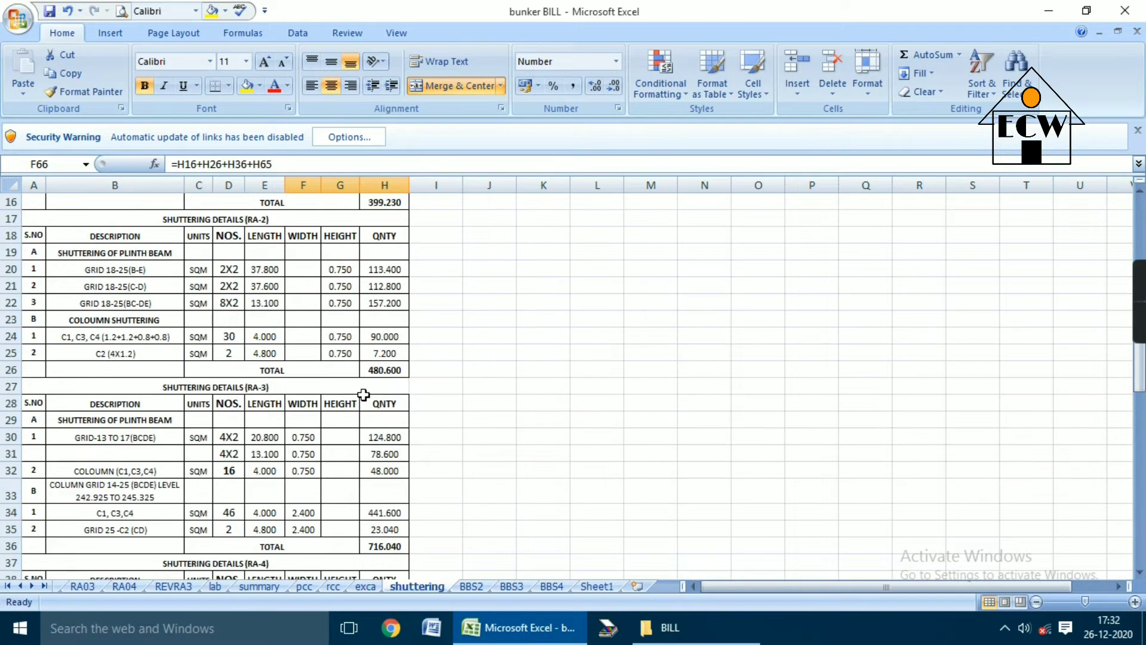
pyautogui.scroll(1, 397, 383)
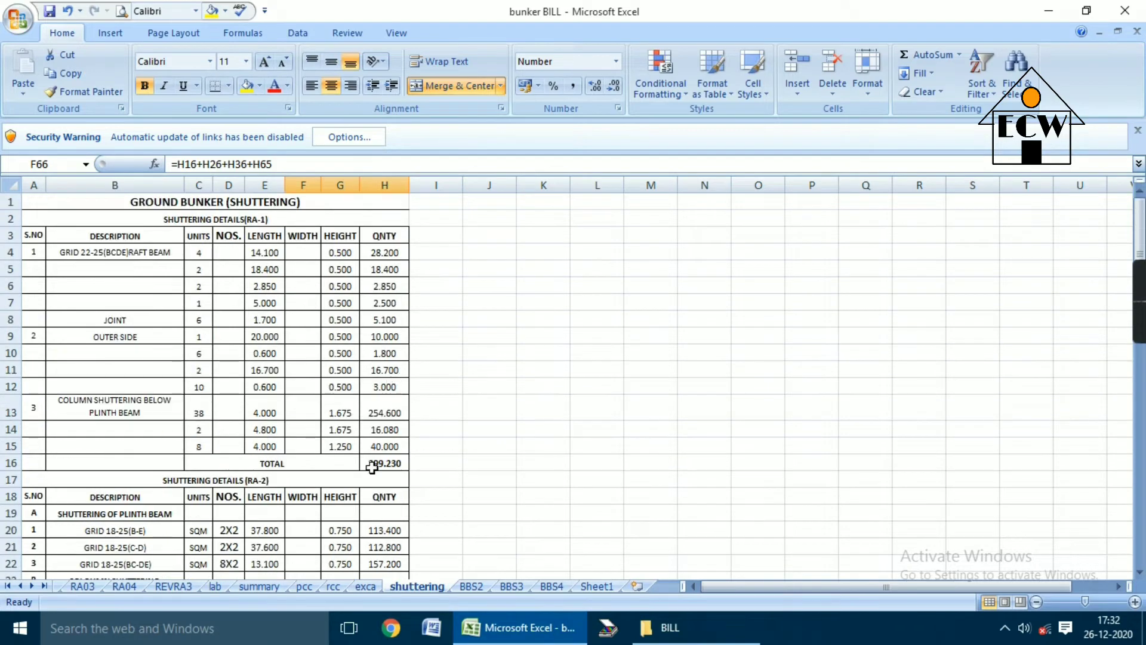
pyautogui.scroll(-3, 372, 441)
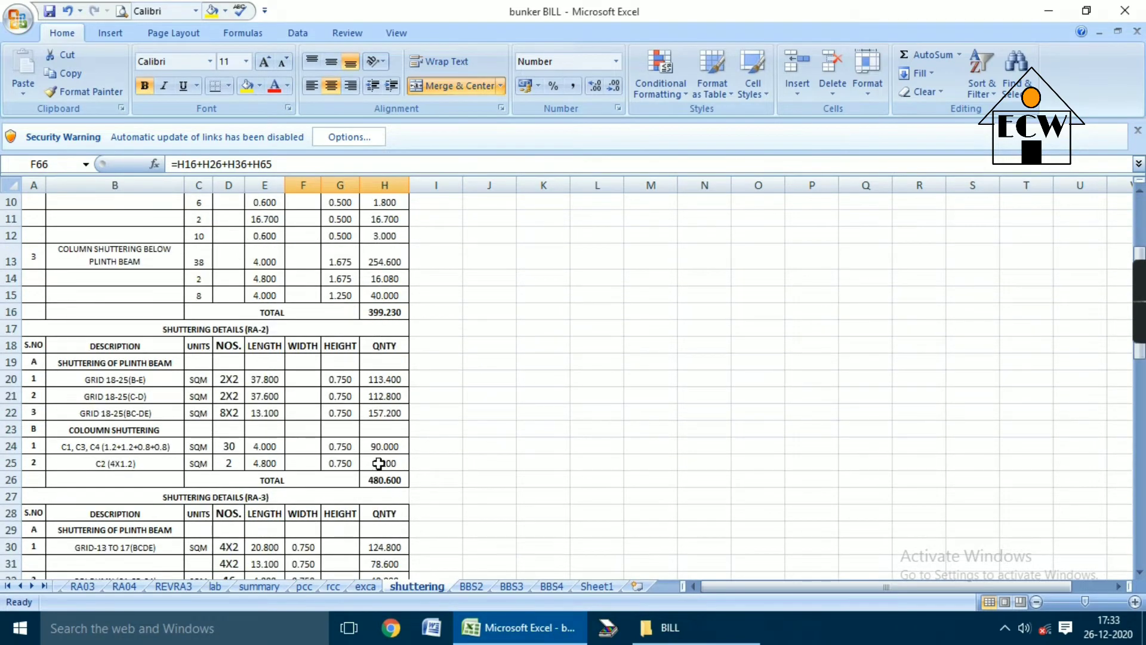
pyautogui.scroll(-4, 378, 477)
pyautogui.scroll(-9, 376, 494)
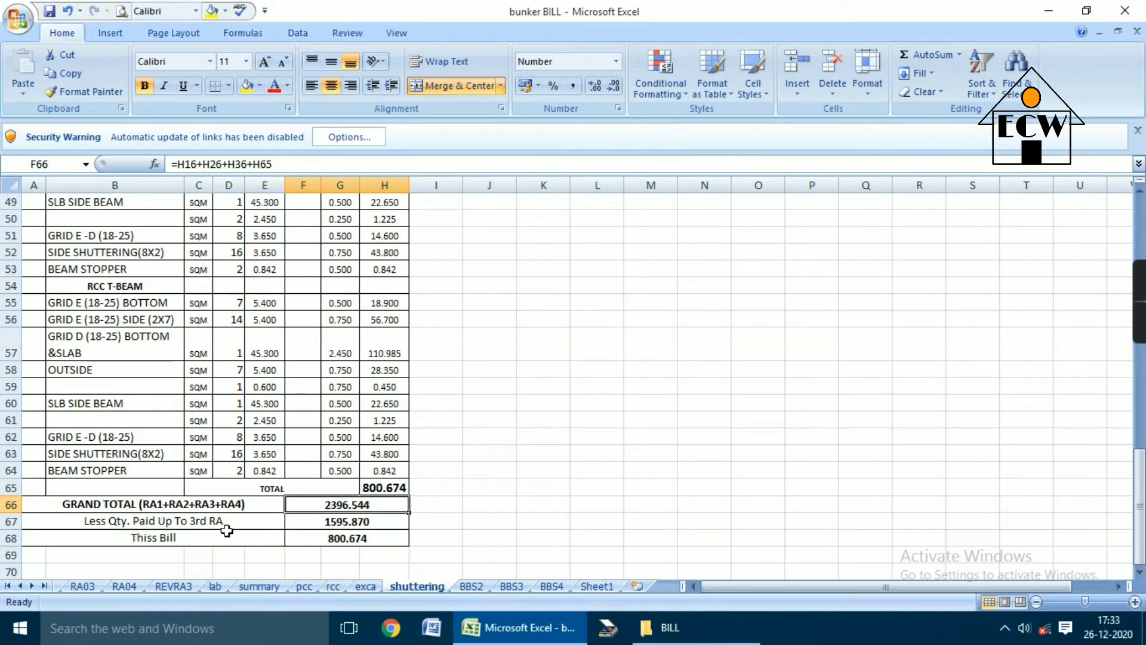
# Examine the shuttering rows for quantity paid up to the 3rd RA and this bill, including their formulas.
pyautogui.click(119, 521)
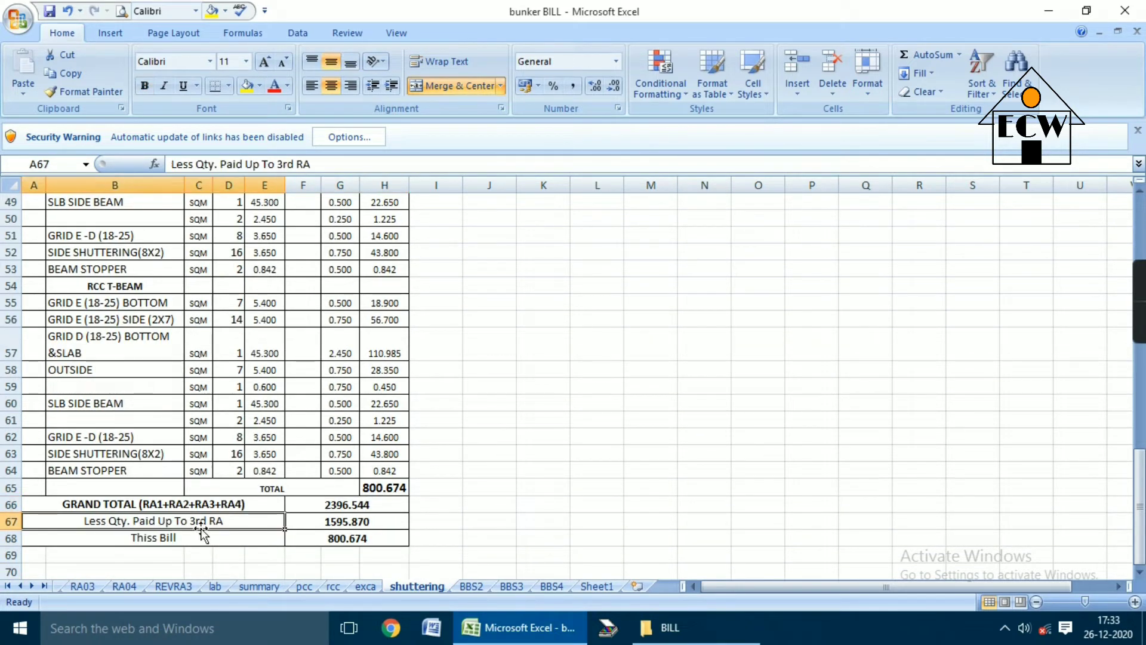
pyautogui.click(361, 524)
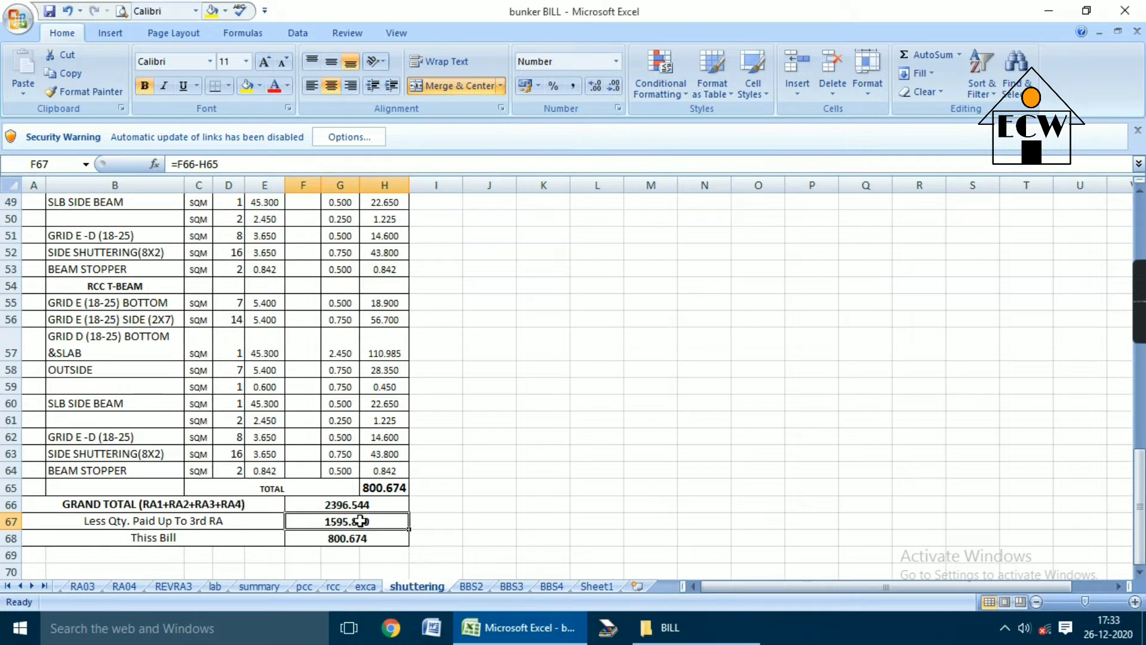
pyautogui.click(204, 543)
pyautogui.click(351, 538)
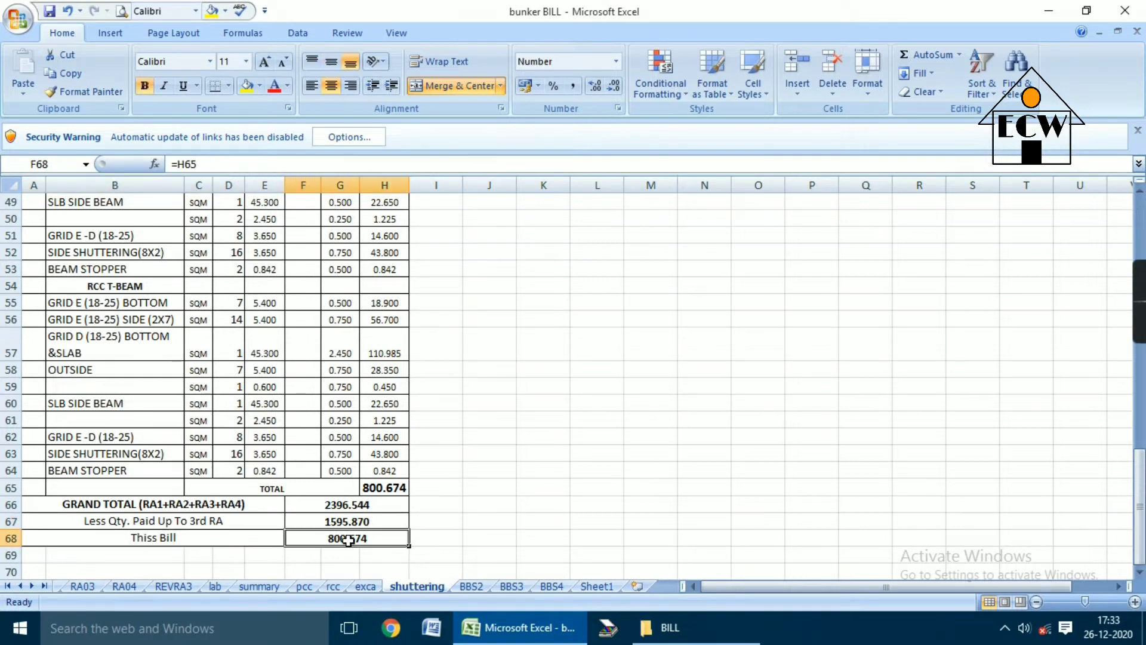
pyautogui.moveTo(394, 481); pyautogui.dragTo(374, 531)
pyautogui.click(373, 532)
# Open the rcc sheet and examine the RCC M25 details of RA-1, RA-2 and RA-3.
pyautogui.click(333, 585)
pyautogui.scroll(5, 333, 524)
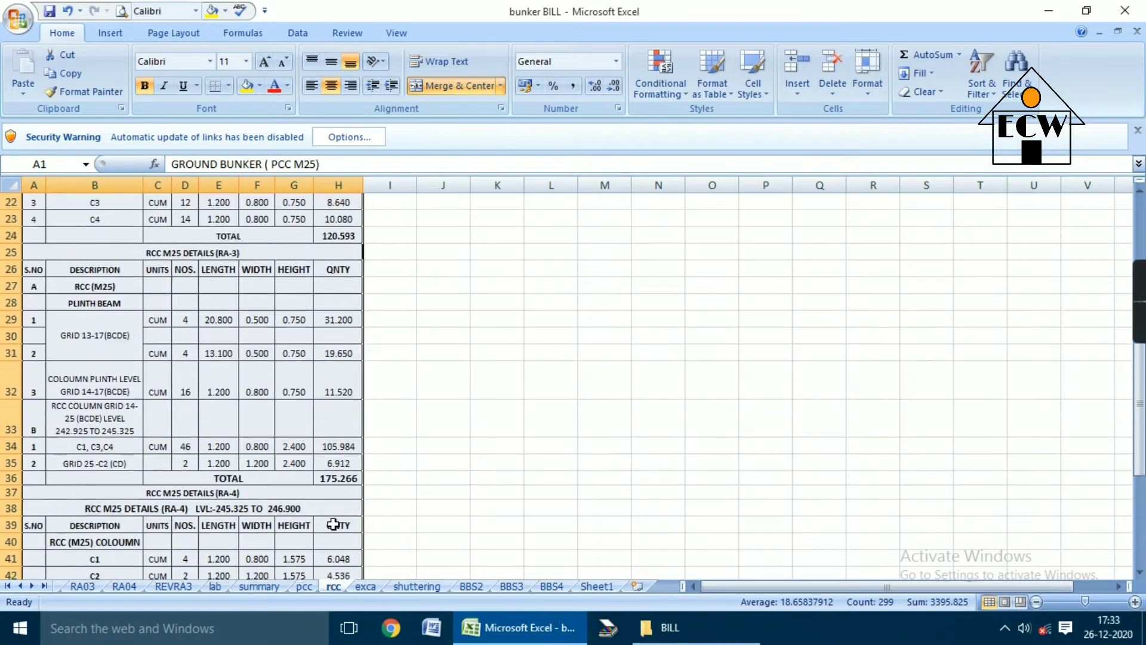
pyautogui.scroll(7, 333, 524)
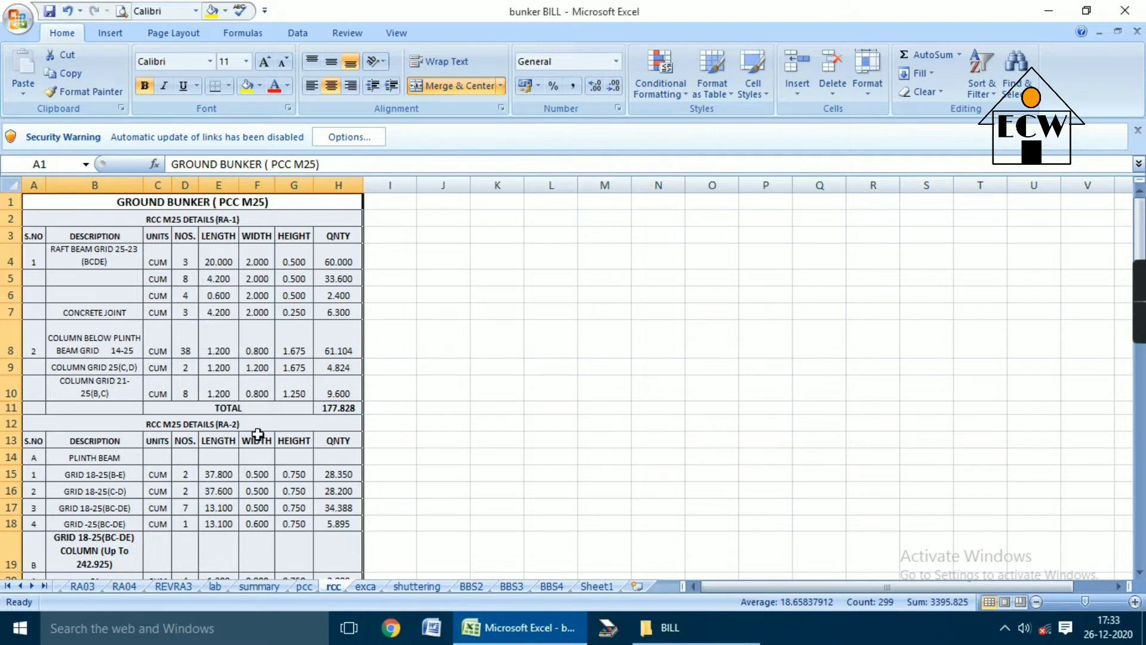
pyautogui.scroll(-3, 257, 434)
pyautogui.click(235, 476)
pyautogui.scroll(-4, 236, 478)
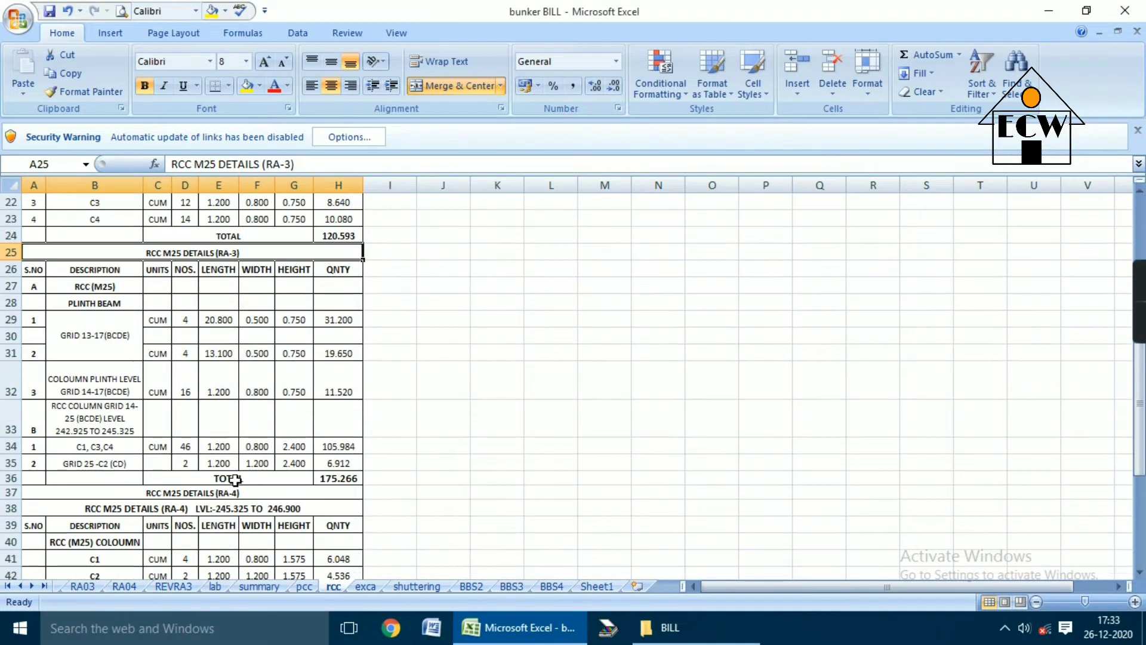
# Examine the RCC M25 DETAILS (RA-4) section, including its total formula and the T-beam grid rows.
pyautogui.click(235, 492)
pyautogui.scroll(-4, 232, 486)
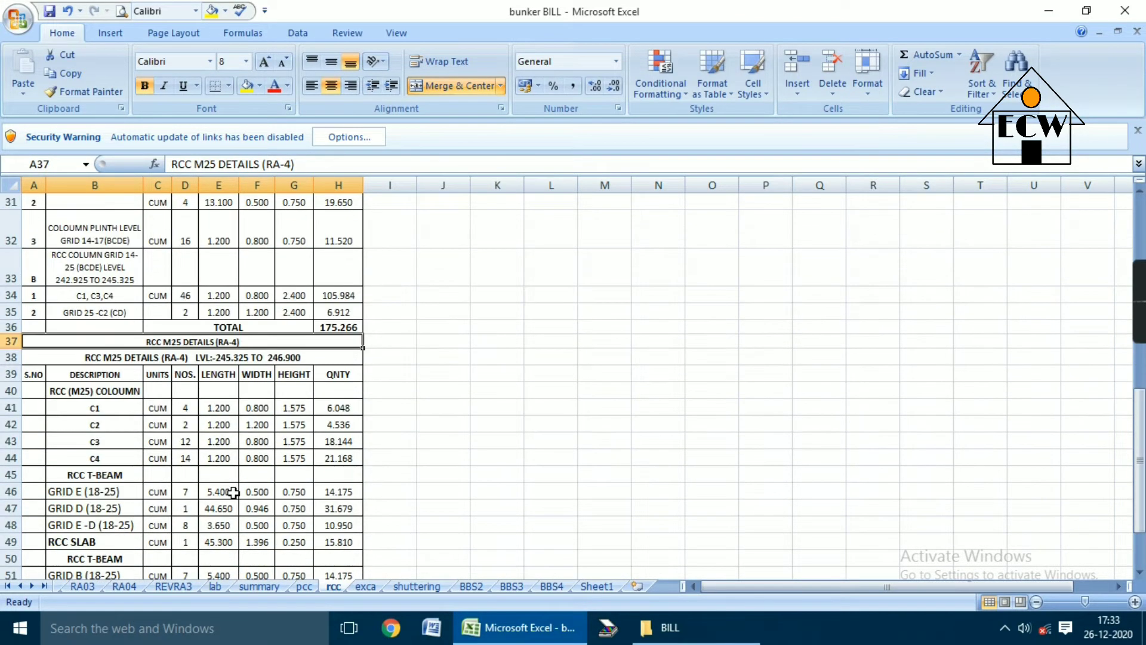
pyautogui.click(341, 548)
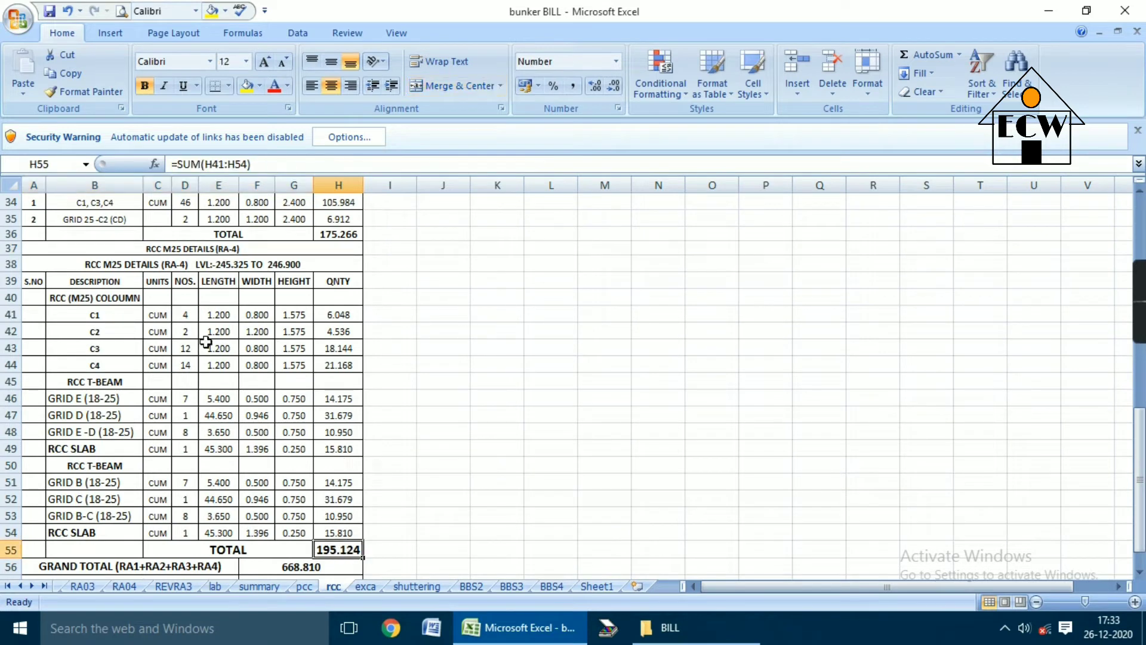
pyautogui.moveTo(105, 414); pyautogui.dragTo(104, 479)
pyautogui.click(103, 517)
pyautogui.scroll(-2, 158, 481)
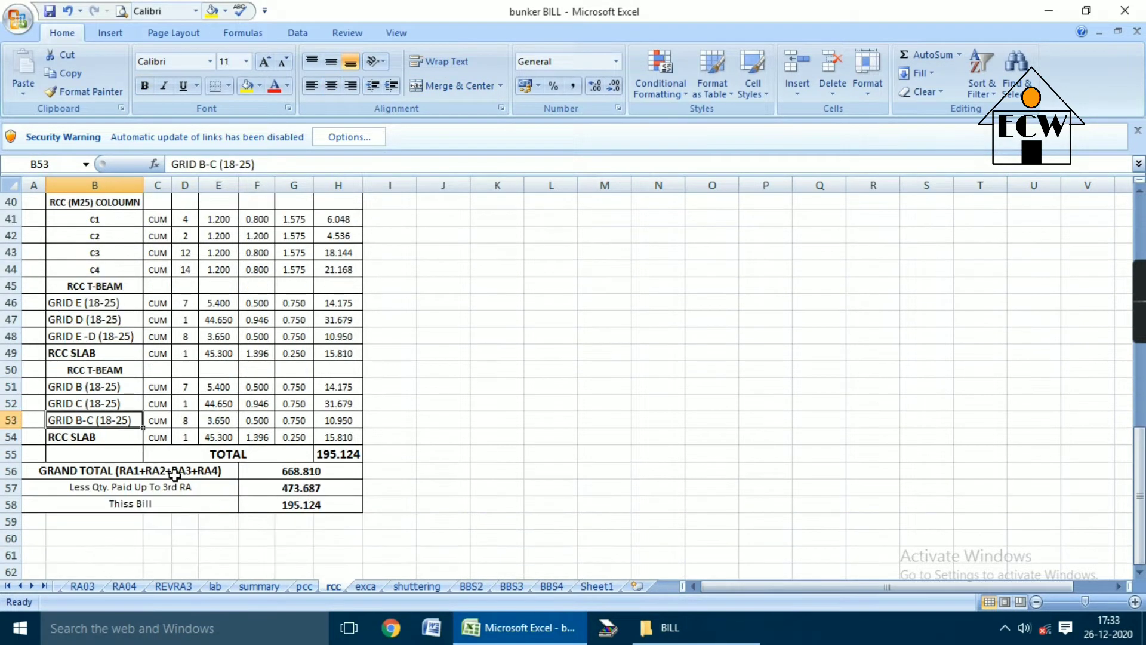
# Examine the RCC rows for quantity paid up to the 3rd RA and this bill, including their formulas.
pyautogui.click(203, 495)
pyautogui.click(266, 504)
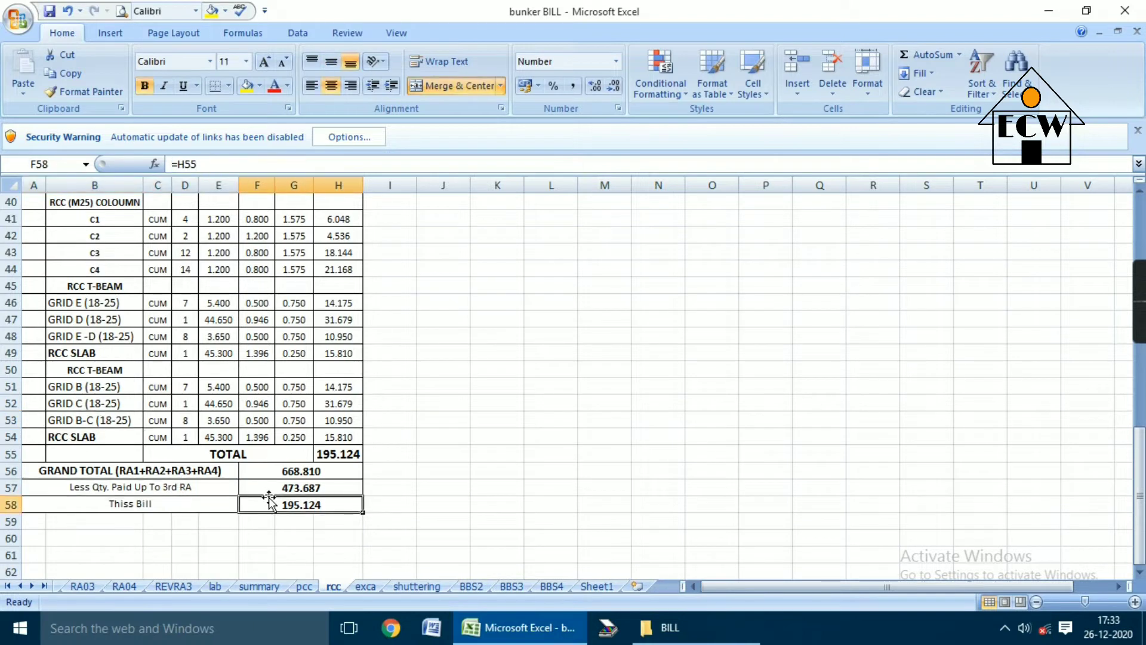
pyautogui.click(194, 502)
pyautogui.click(307, 510)
pyautogui.click(303, 493)
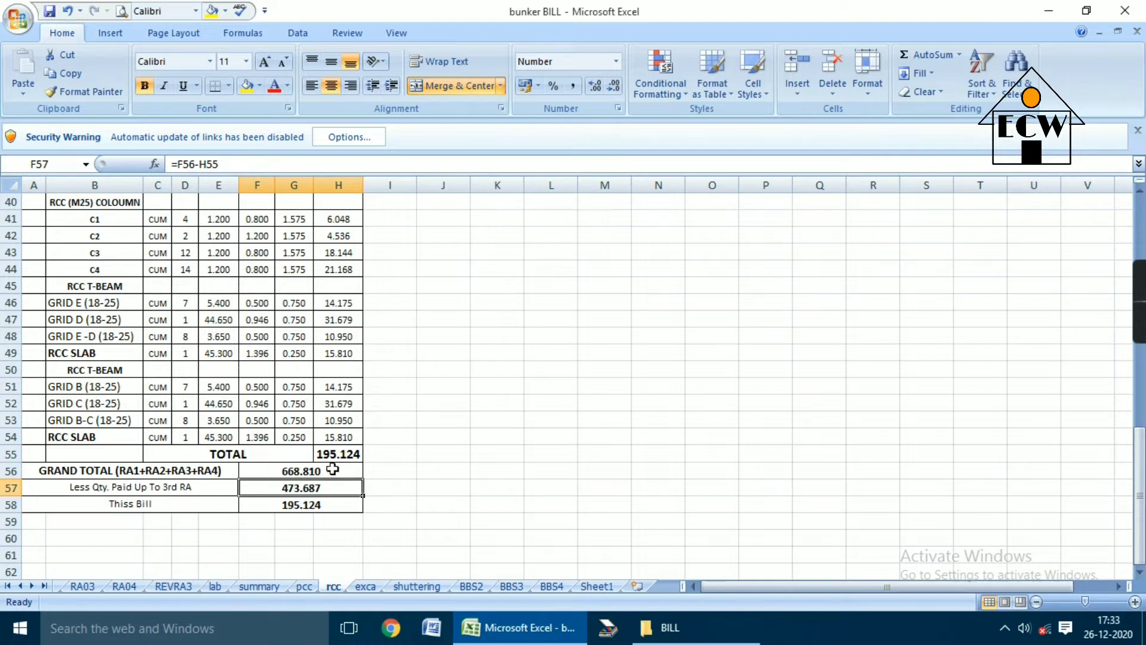
pyautogui.scroll(-2, 346, 466)
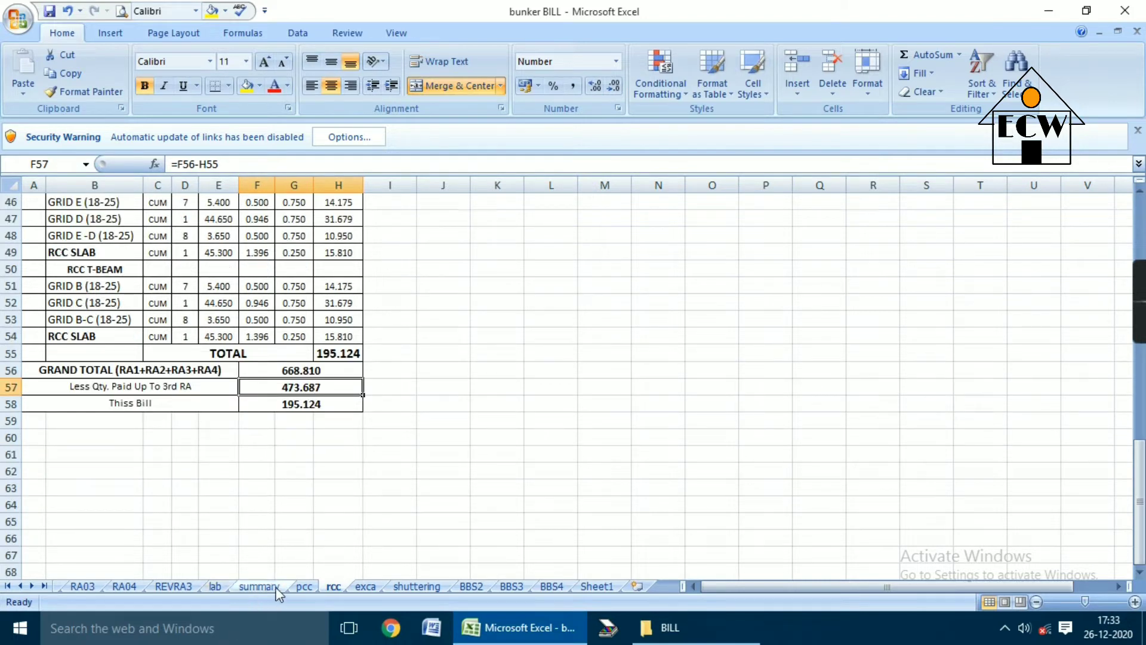
# Open the summary sheet and look over the cement and reinforcement steel summaries up to the 4th RA.
pyautogui.click(259, 586)
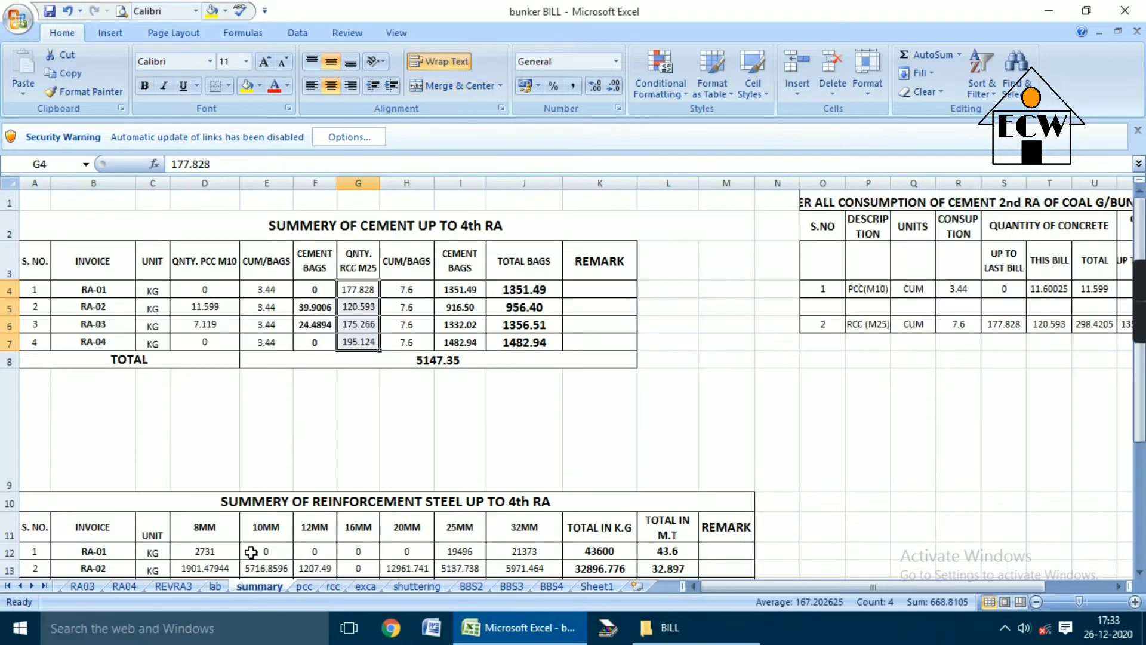
pyautogui.click(179, 359)
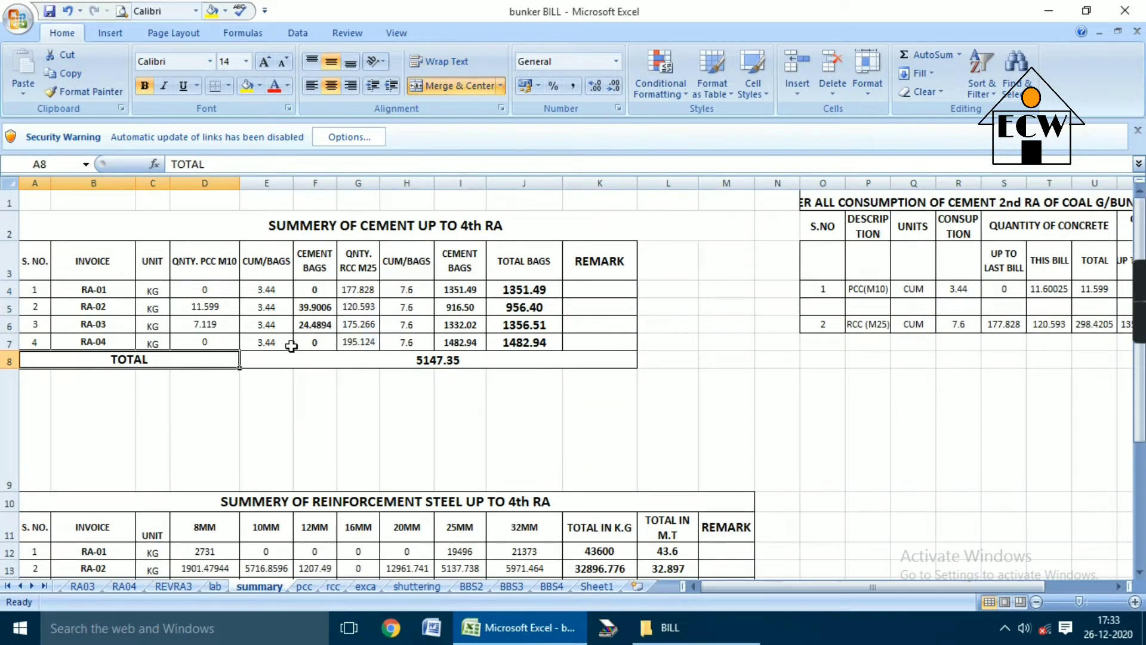
pyautogui.scroll(-2, 360, 428)
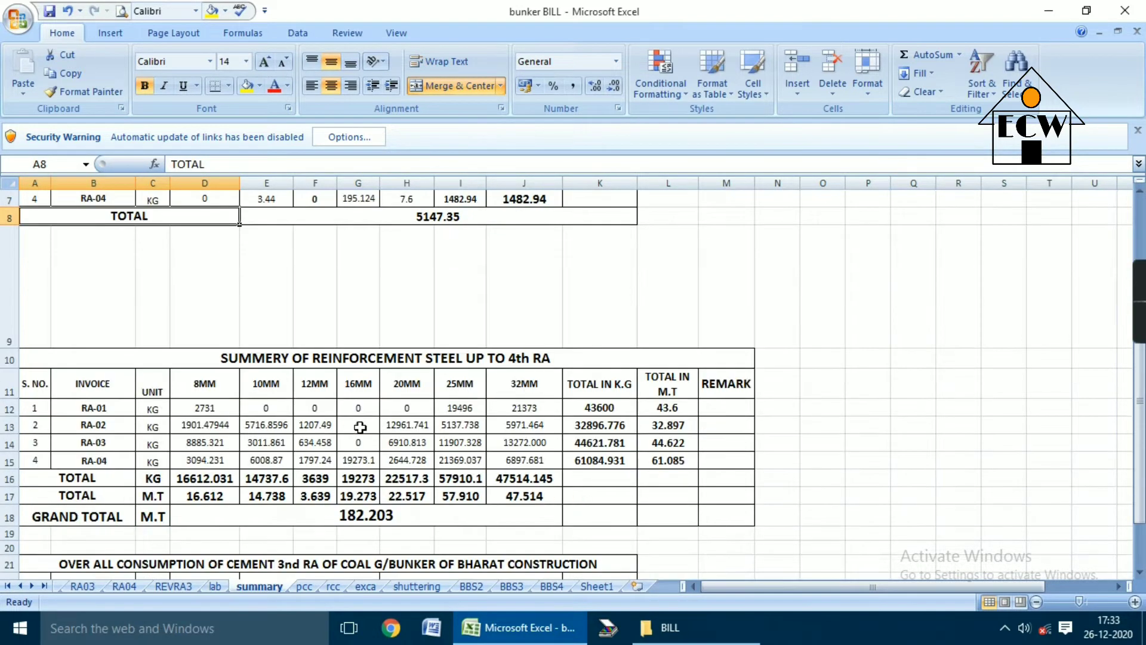
pyautogui.scroll(-3, 360, 428)
pyautogui.scroll(5, 360, 428)
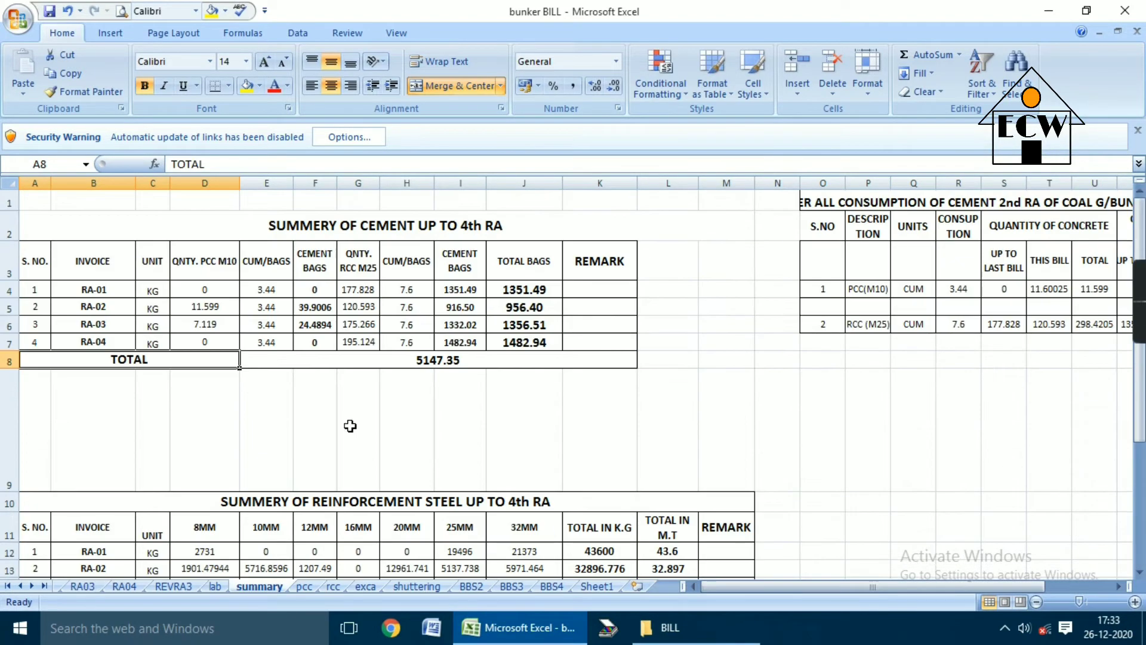
pyautogui.click(127, 470)
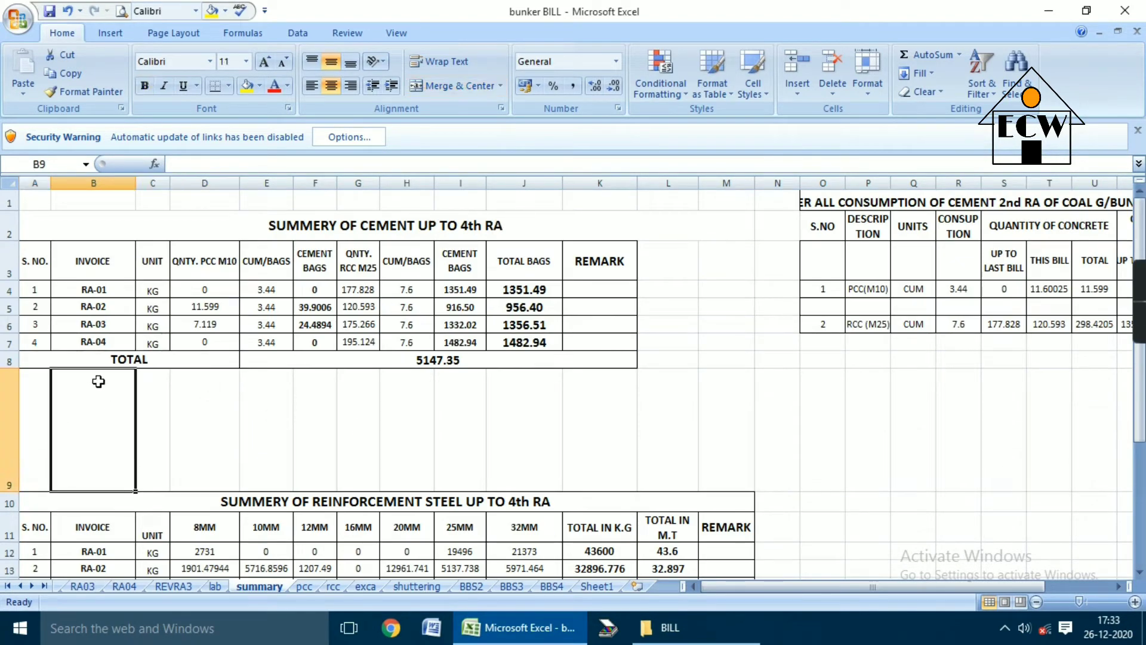
# Examine the cement summary's units, PCC M10 quantities for each RA bill and the RA-01 cement bags formula.
pyautogui.click(91, 291)
pyautogui.click(152, 290)
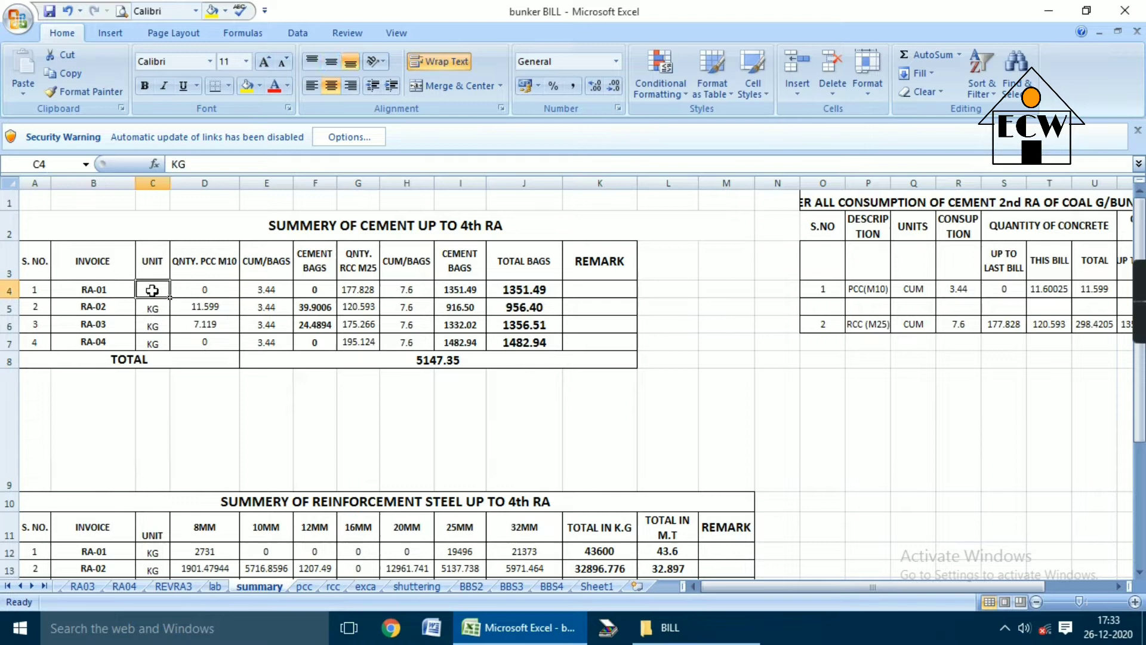
pyautogui.click(205, 292)
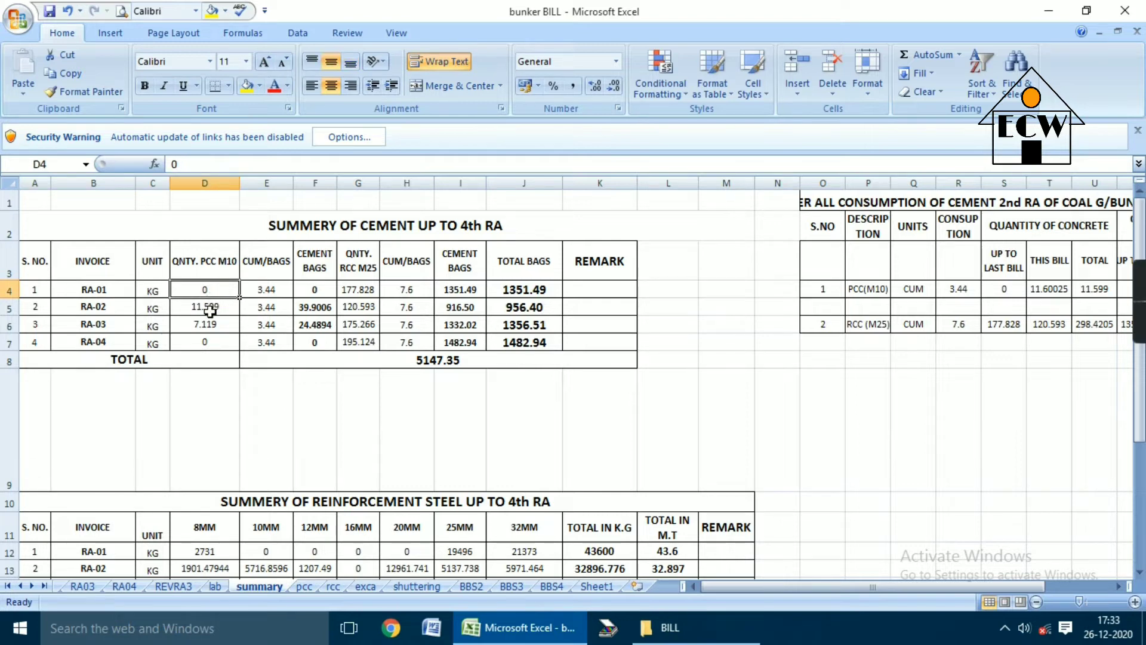
pyautogui.press('Down')
pyautogui.press('Down')
pyautogui.press('Down')
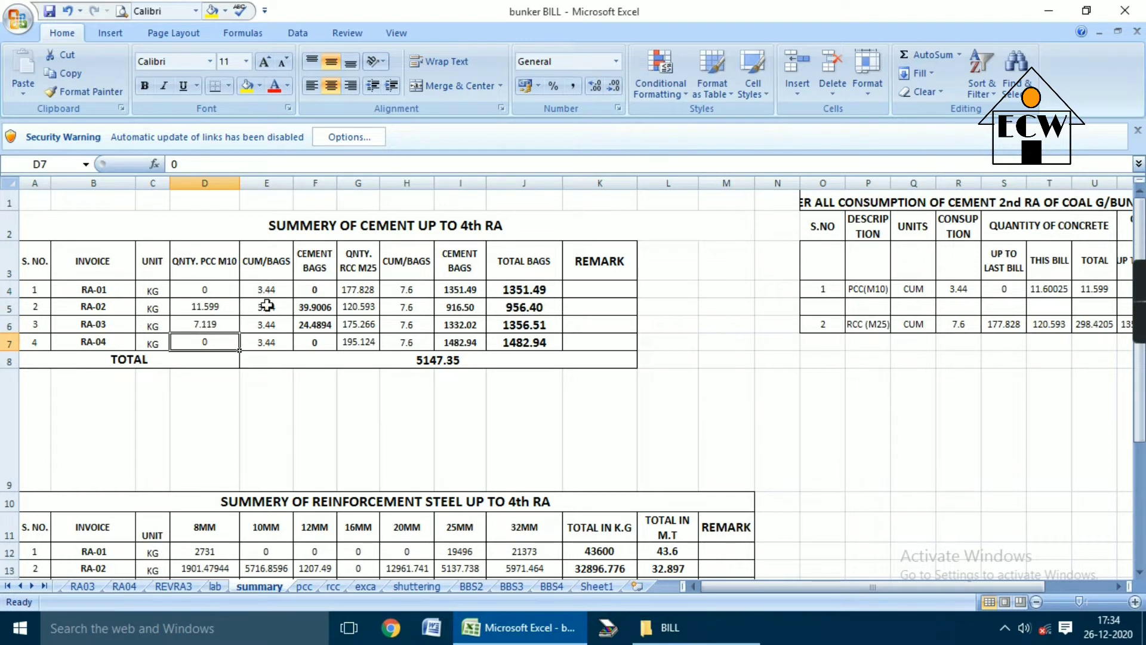
pyautogui.click(158, 291)
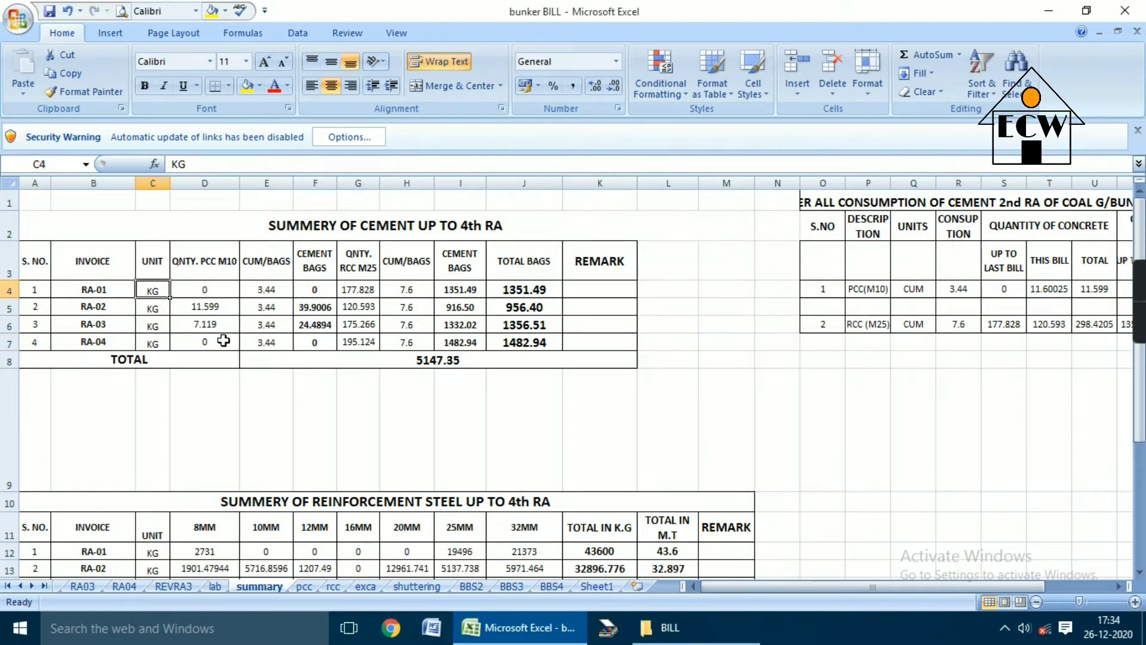
pyautogui.click(323, 309)
pyautogui.click(316, 289)
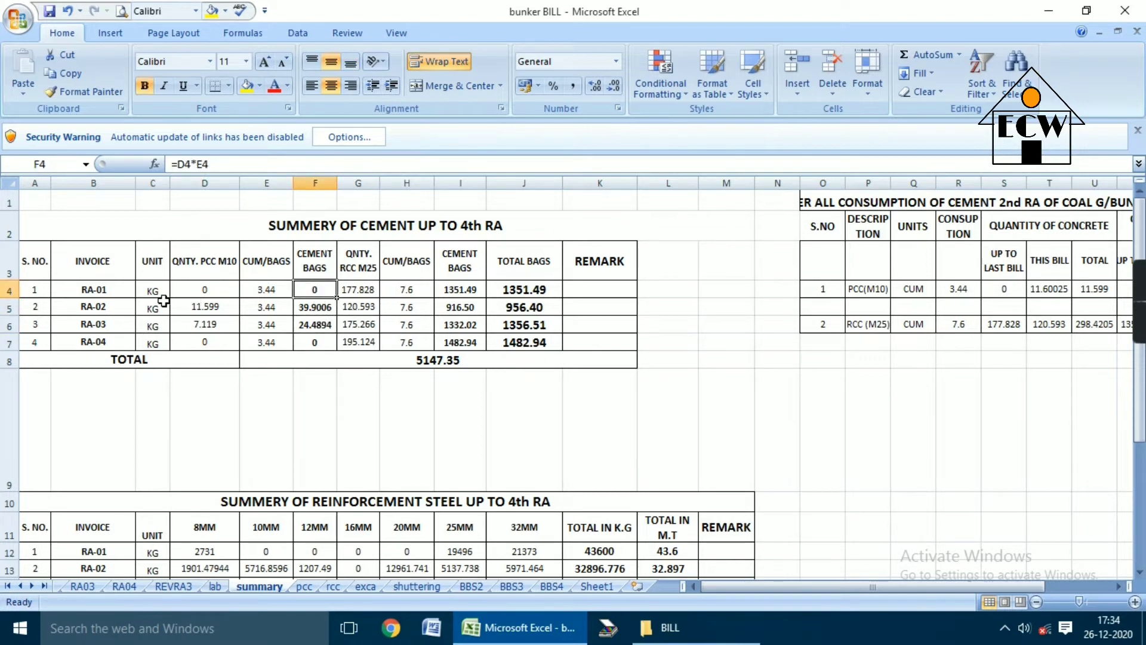
# Change the unit to CUM for RA-01 through RA-04 in the cement summary.
pyautogui.moveTo(160, 293); pyautogui.dragTo(160, 350)
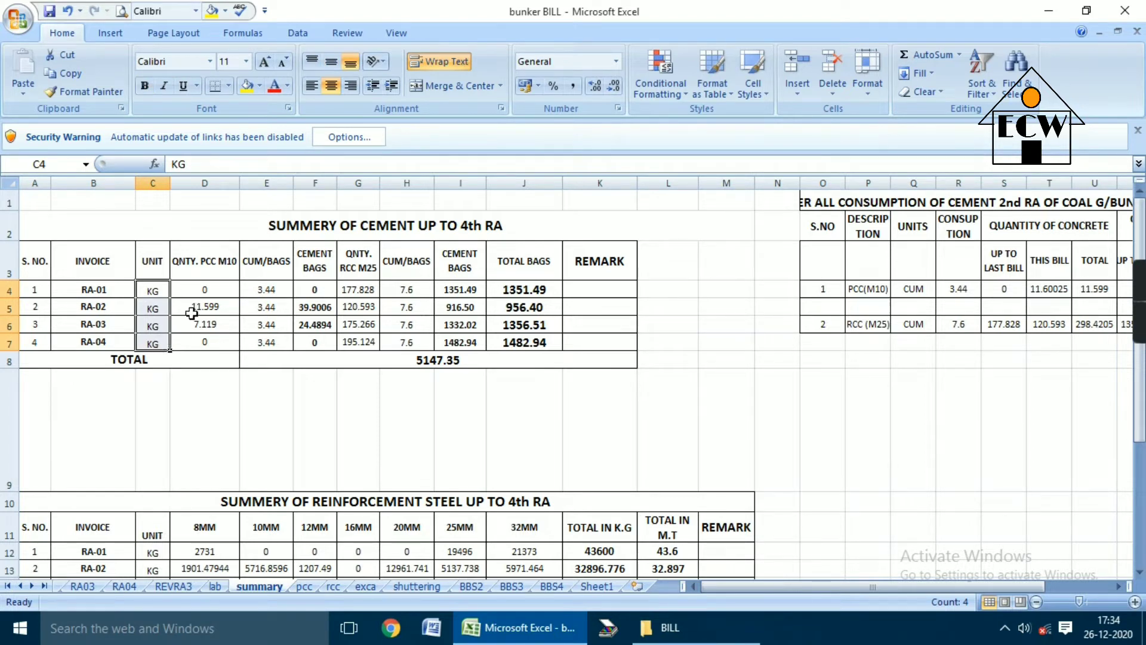
pyautogui.write('CUM')
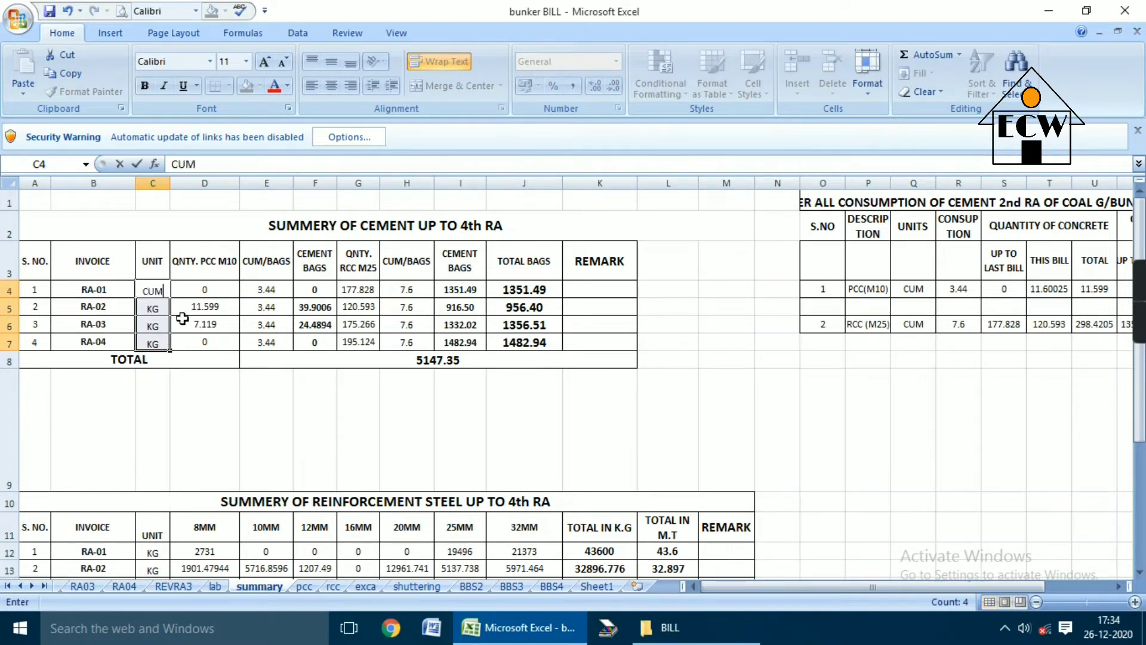
pyautogui.click(159, 308)
pyautogui.click(162, 291)
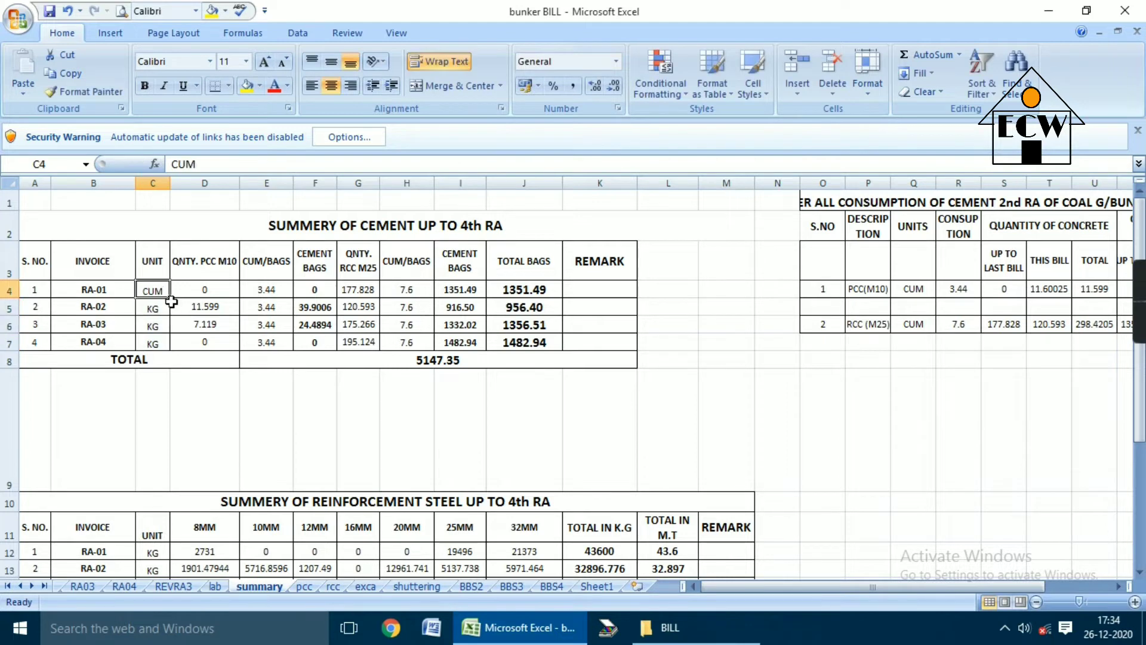
pyautogui.moveTo(172, 297); pyautogui.dragTo(173, 351)
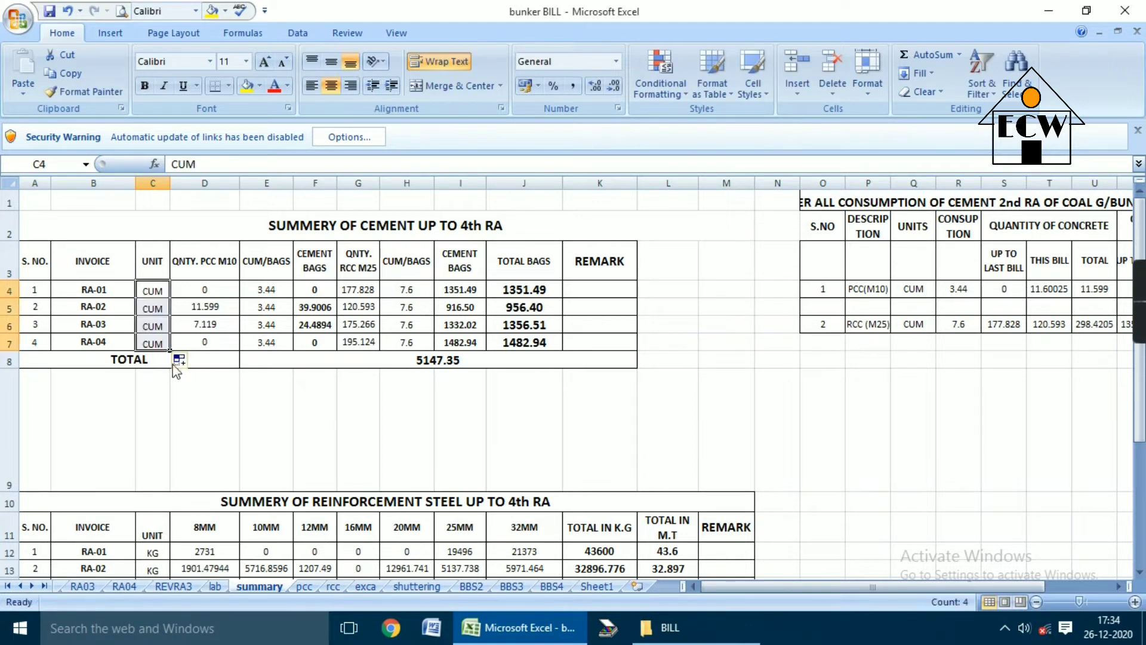
# Examine the RA invoice rows of the reinforcement steel summary up to the 4th RA.
pyautogui.click(218, 392)
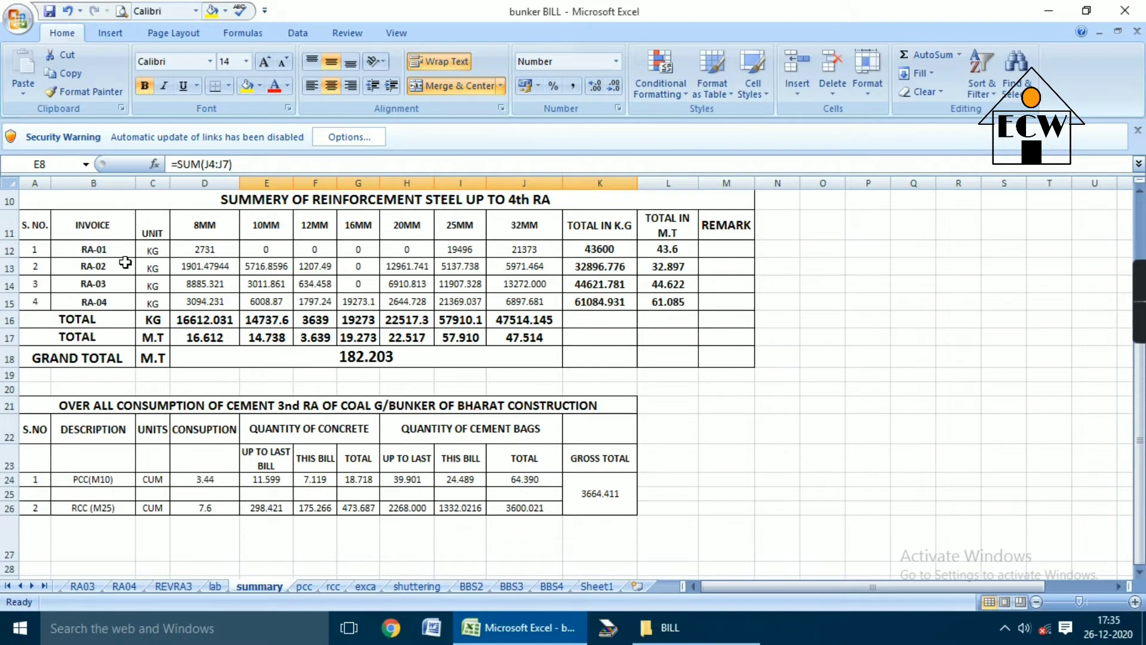
pyautogui.click(92, 251)
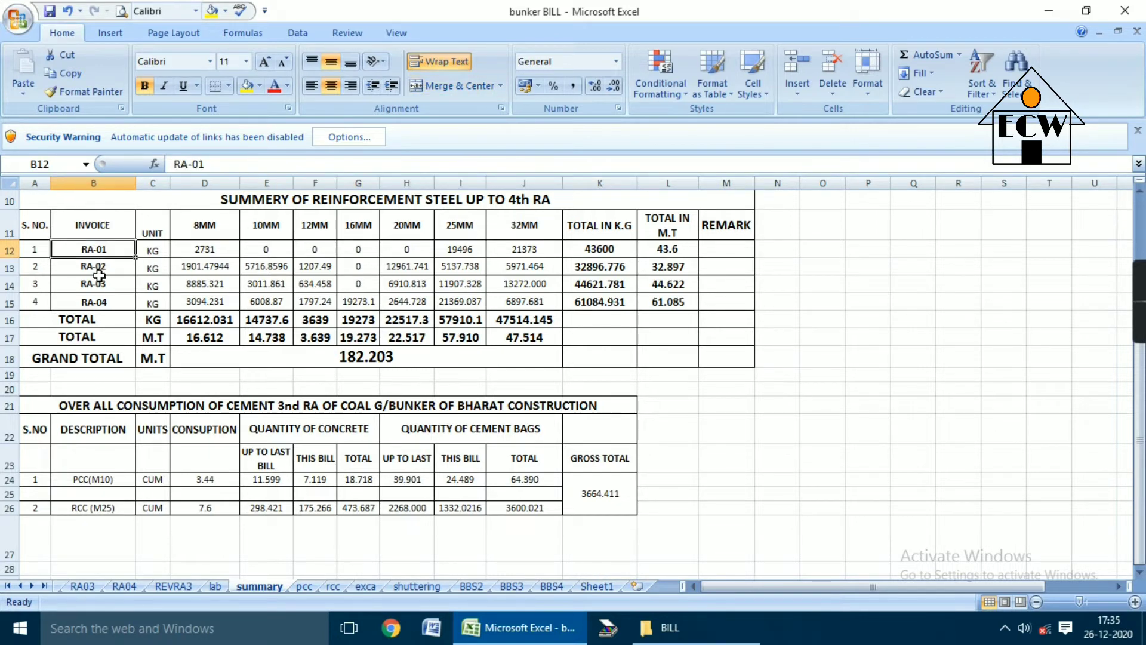
pyautogui.click(99, 279)
# Open the RA04 sheet and examine the invoice header, including reverse charge, invoice number and receiver details.
pyautogui.click(124, 586)
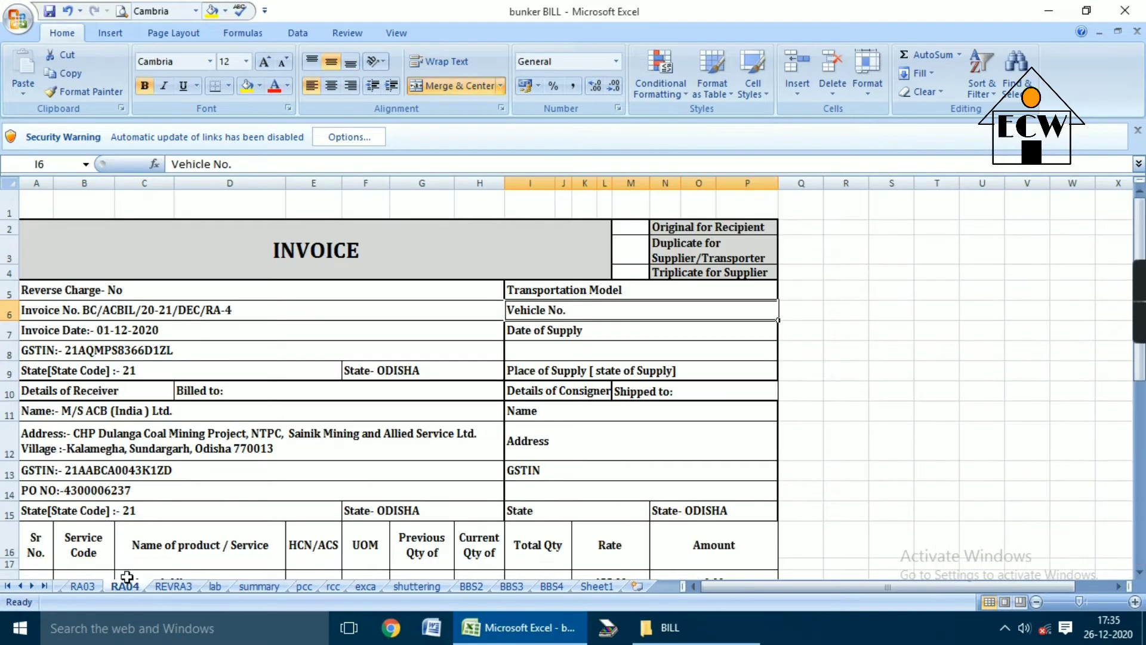
pyautogui.click(138, 293)
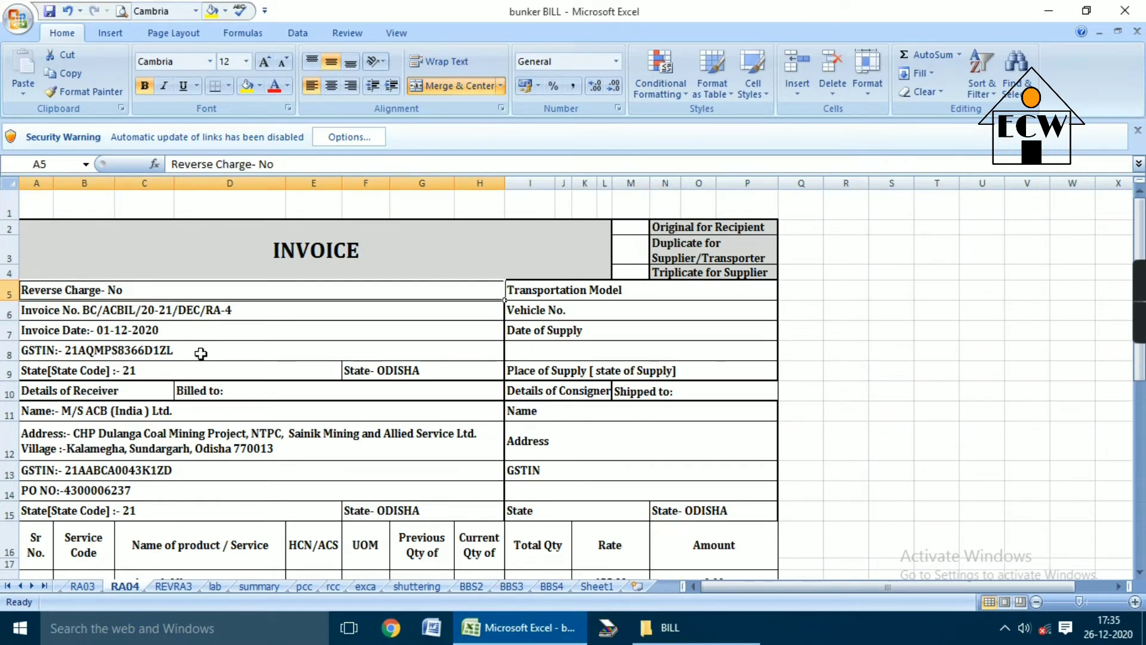
pyautogui.click(178, 313)
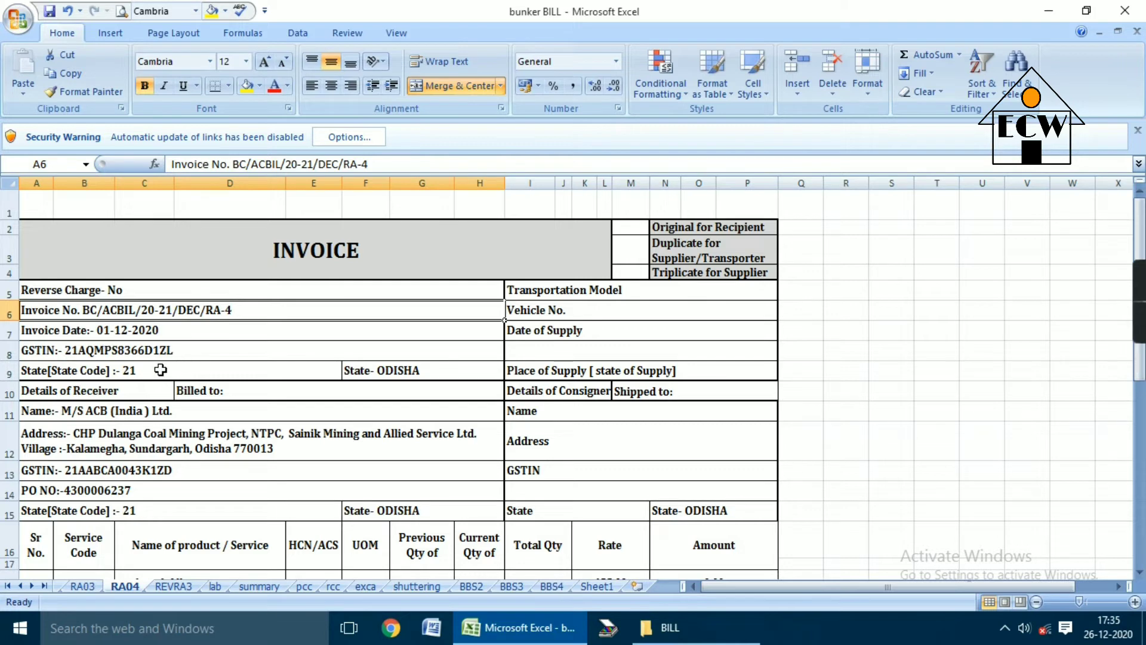
pyautogui.scroll(-1, 160, 370)
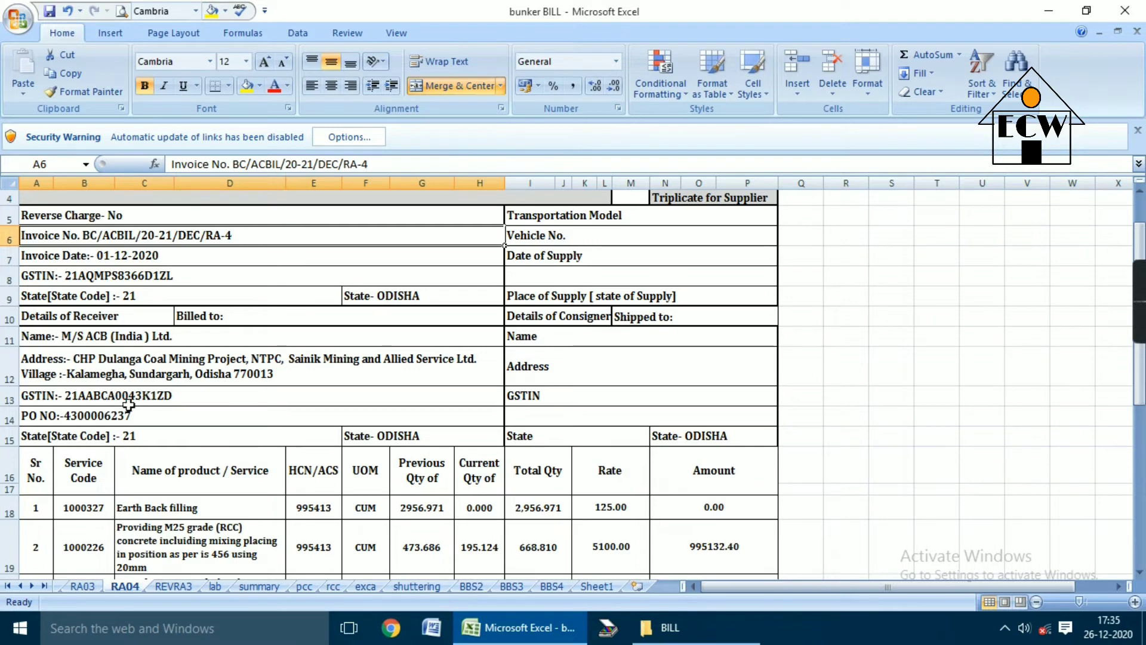
pyautogui.scroll(-2, 540, 370)
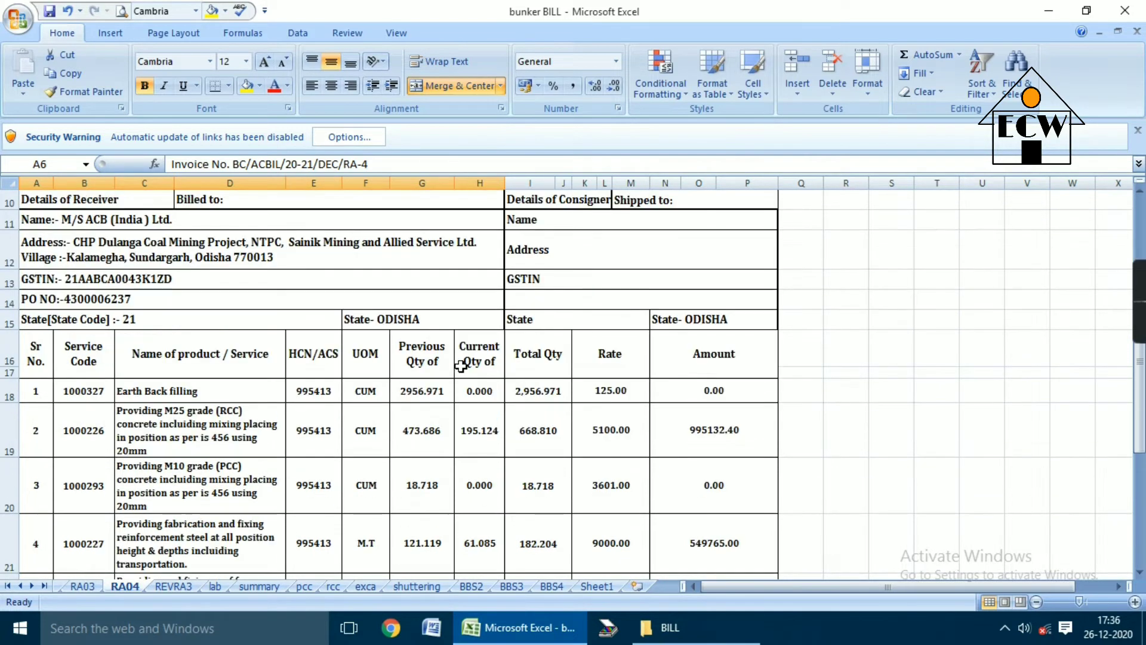
# Examine the invoice table's column headings, from Sr No. and Service Code through quantities, Rate and Amount.
pyautogui.scroll(-1, 461, 366)
pyautogui.click(28, 281)
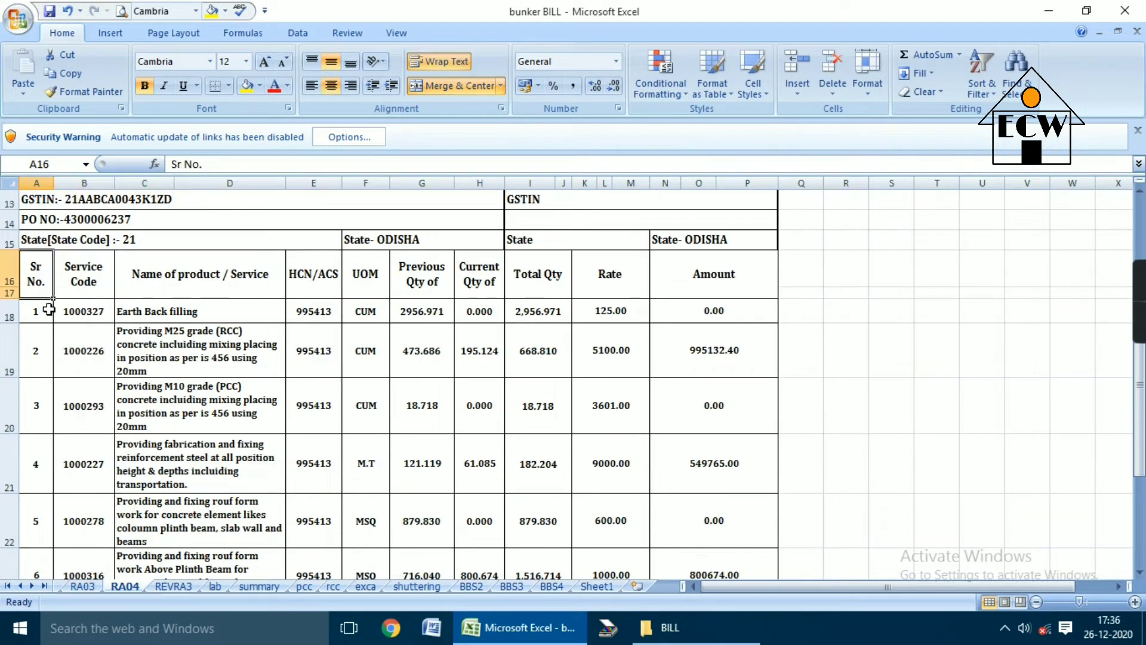
pyautogui.click(90, 284)
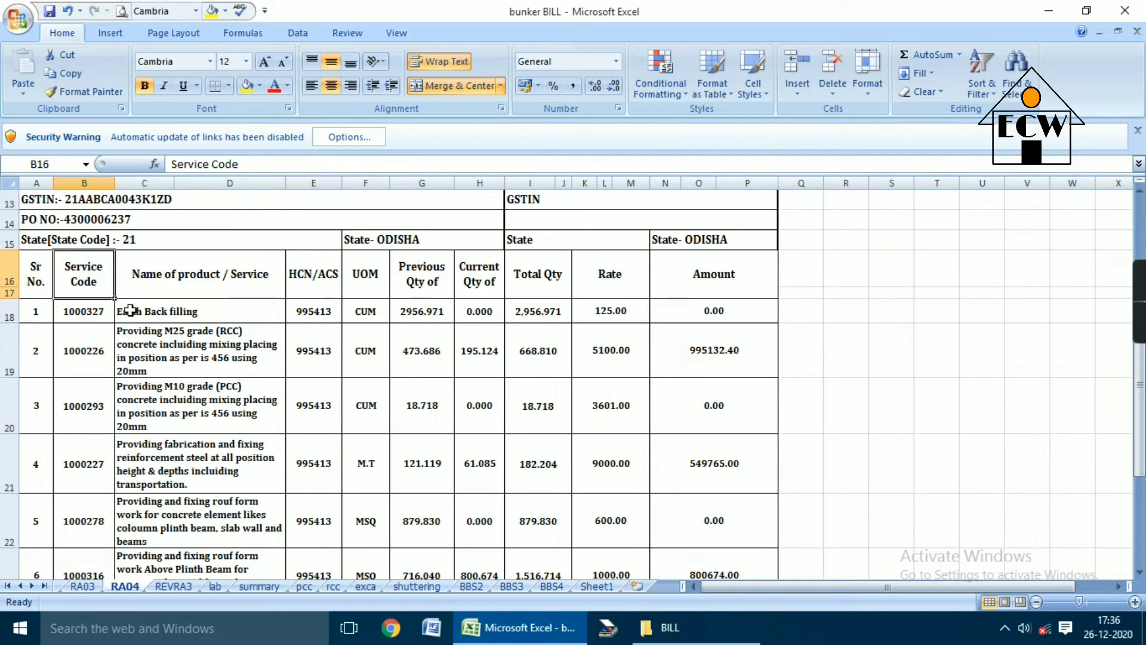
pyautogui.click(203, 288)
pyautogui.click(324, 289)
pyautogui.click(375, 289)
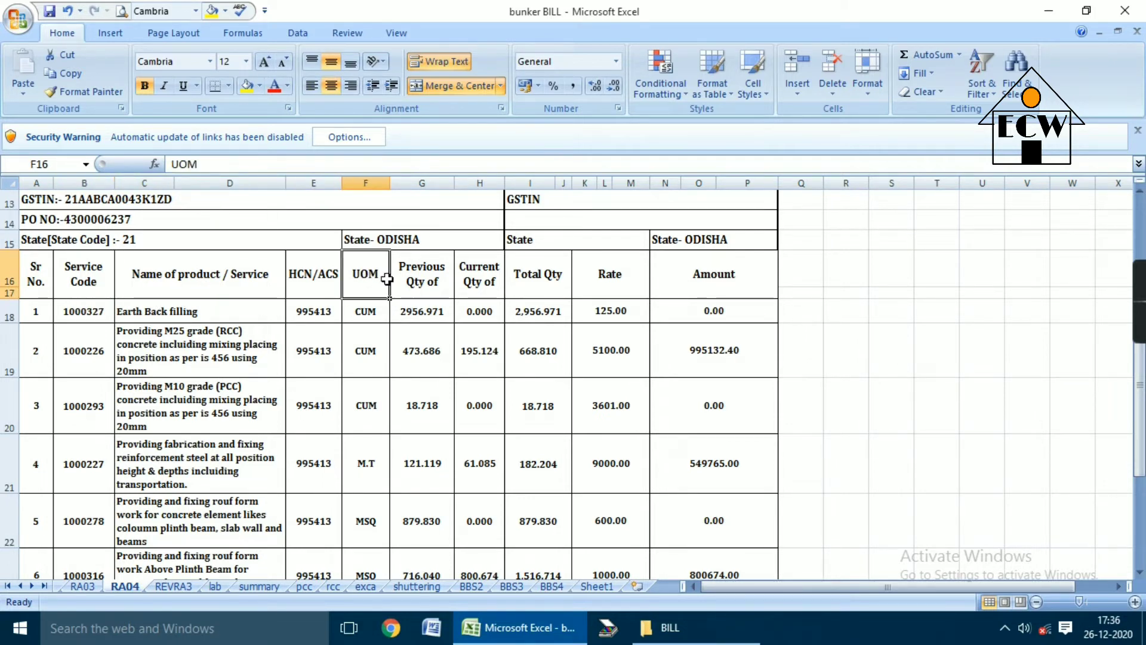
pyautogui.click(416, 293)
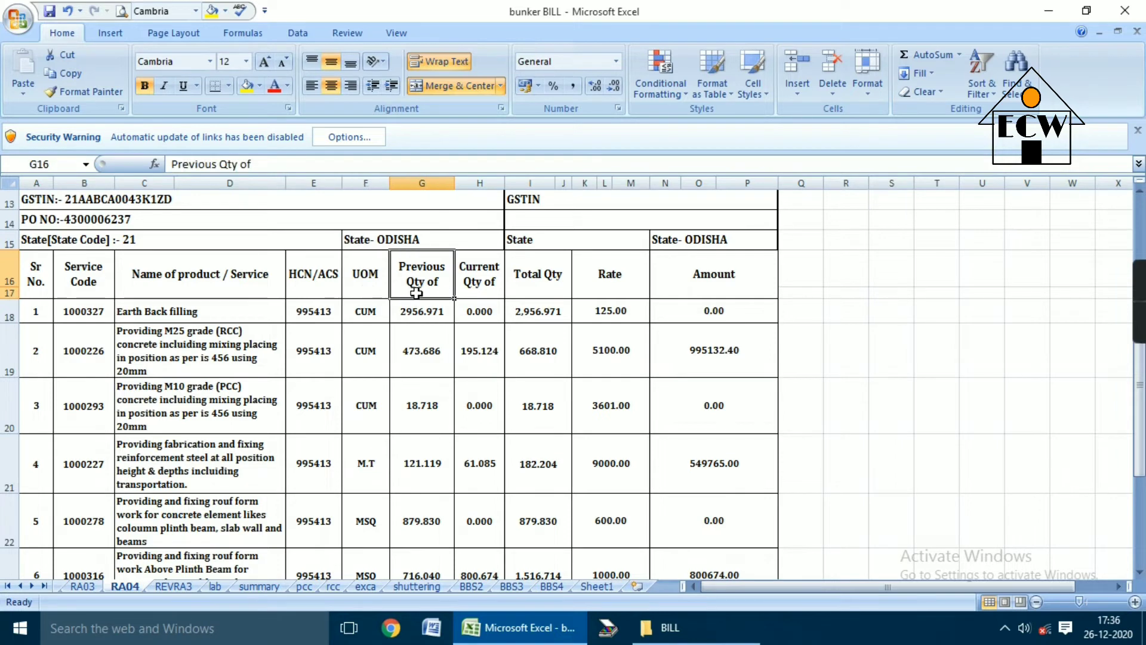
pyautogui.click(476, 293)
pyautogui.click(536, 287)
pyautogui.click(612, 289)
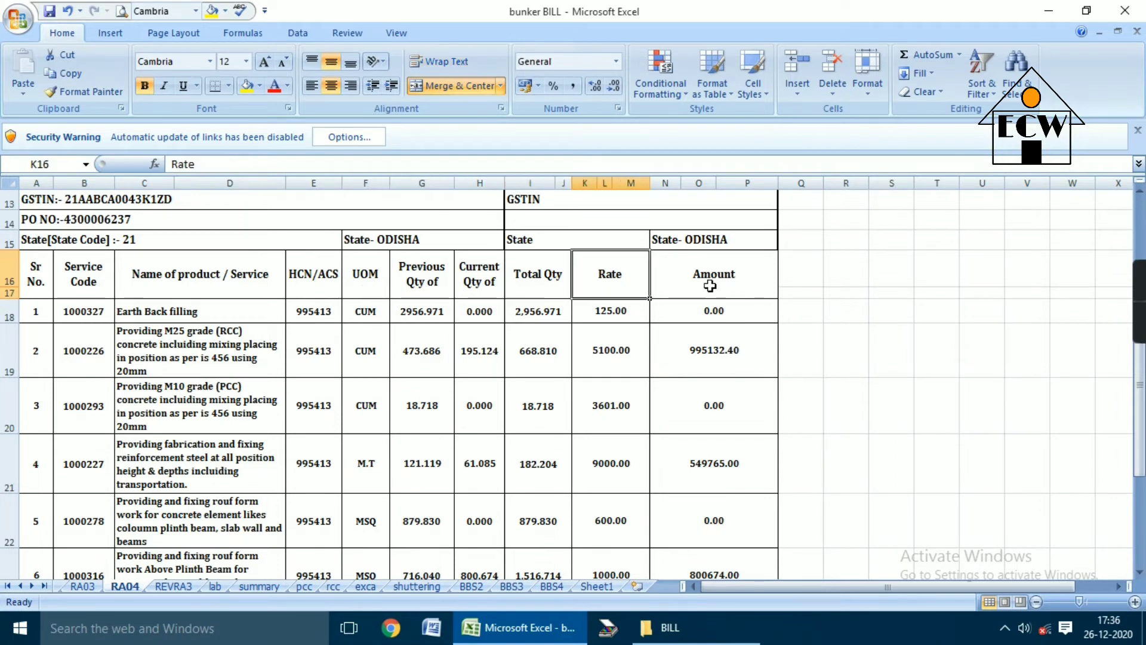
pyautogui.click(710, 286)
# Examine the Earth Back filling item's unit and its previous, current and total quantities.
pyautogui.click(179, 337)
pyautogui.click(165, 309)
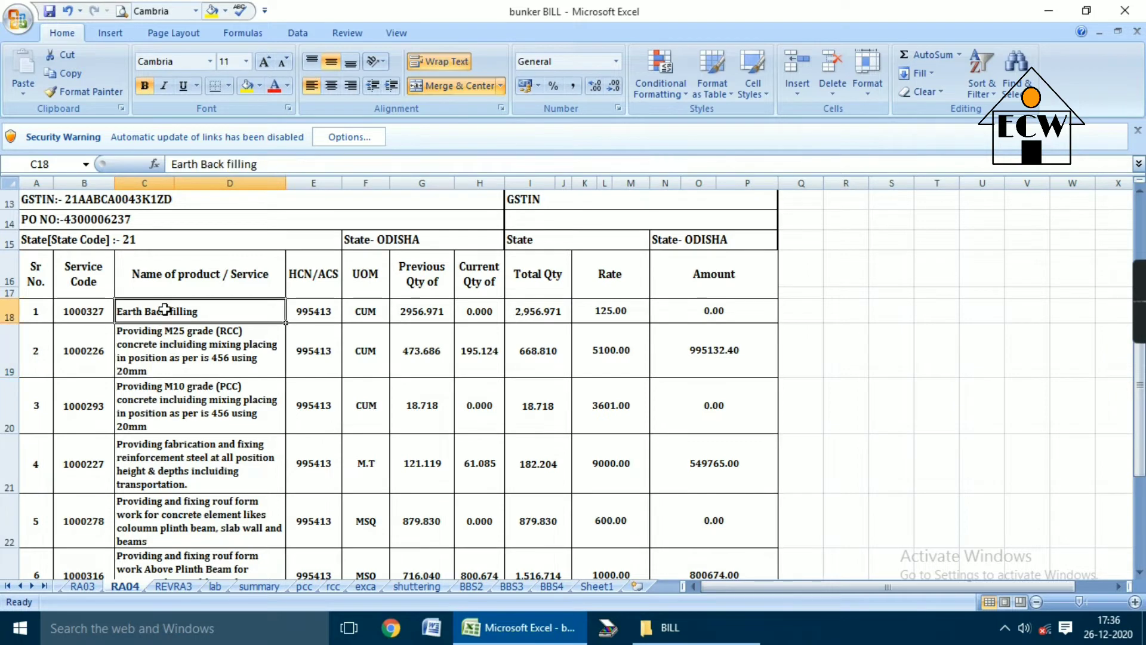
pyautogui.click(358, 311)
pyautogui.click(418, 310)
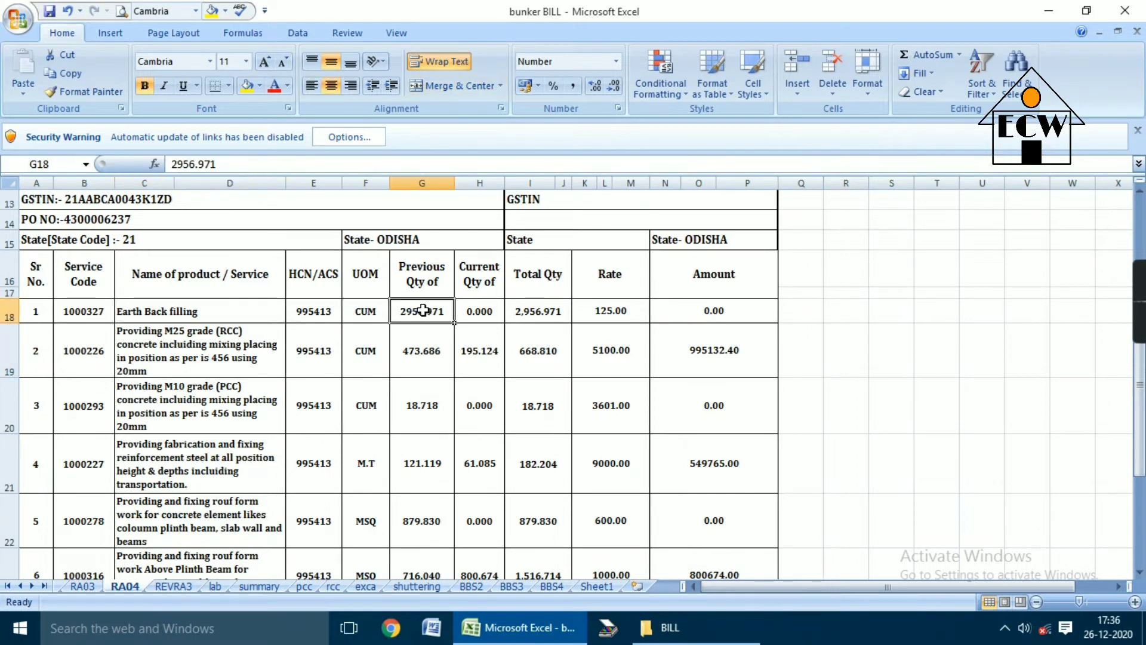
pyautogui.click(475, 314)
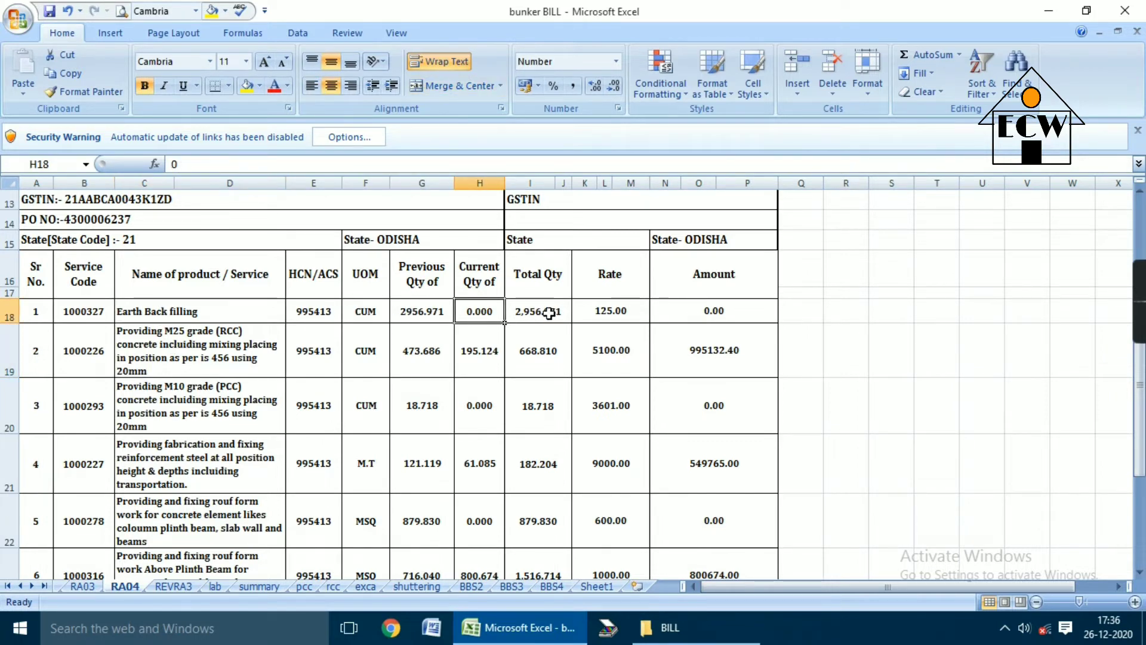
pyautogui.click(540, 312)
# Examine the M25 grade RCC item's previous, current and total quantities, rate and amount formula.
pyautogui.click(417, 346)
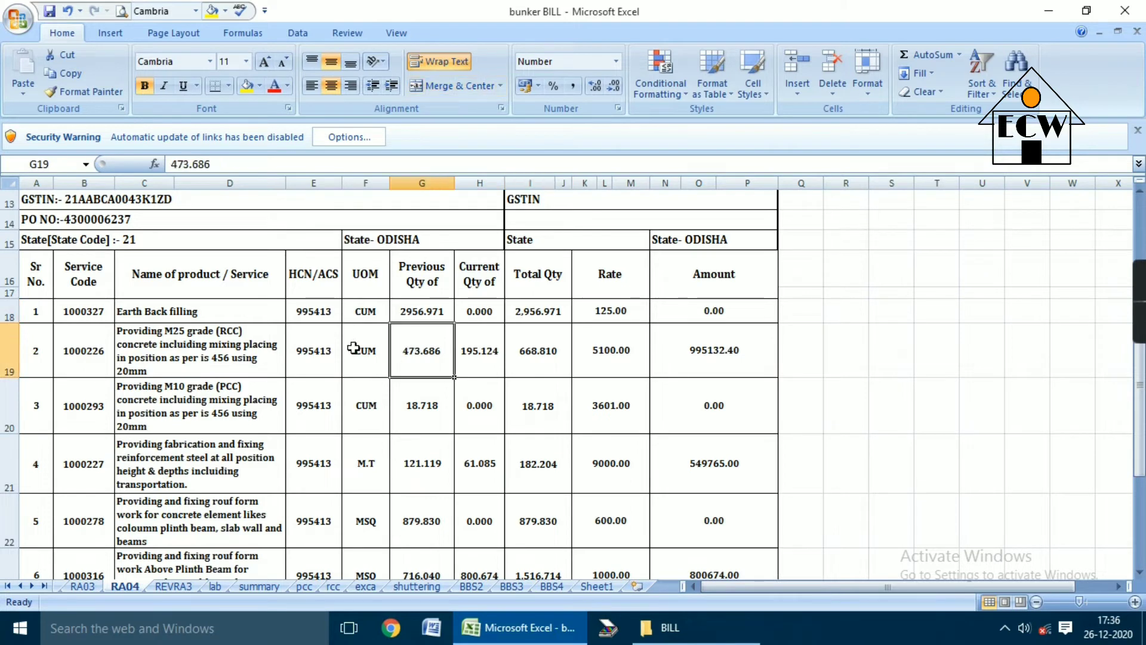
pyautogui.click(484, 355)
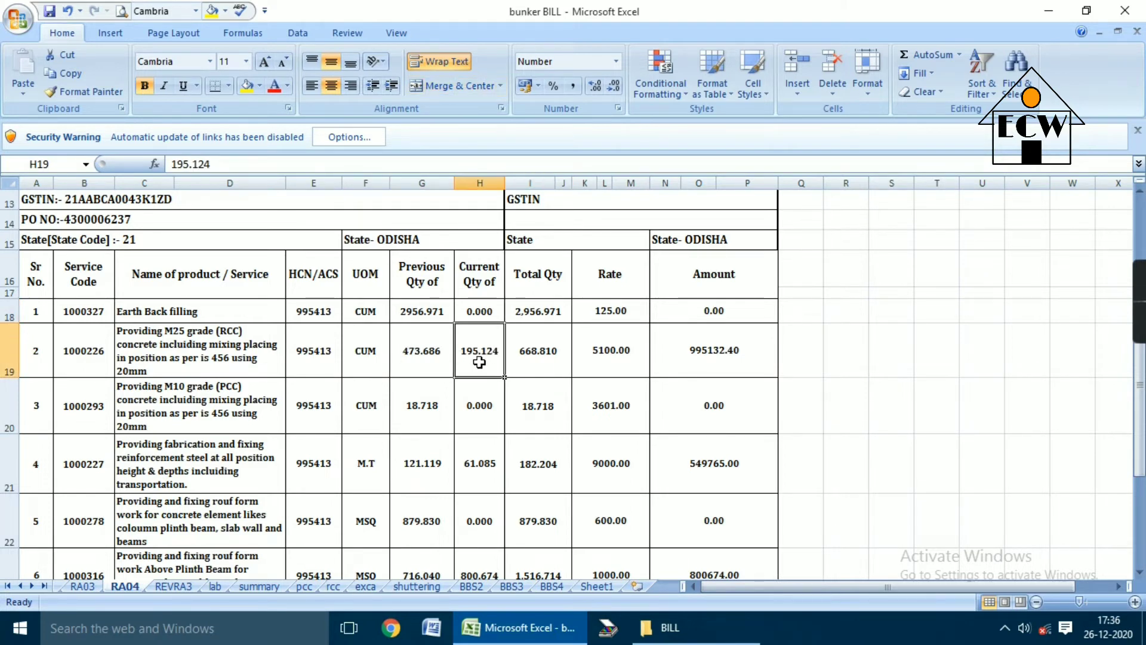
pyautogui.click(527, 357)
pyautogui.click(606, 359)
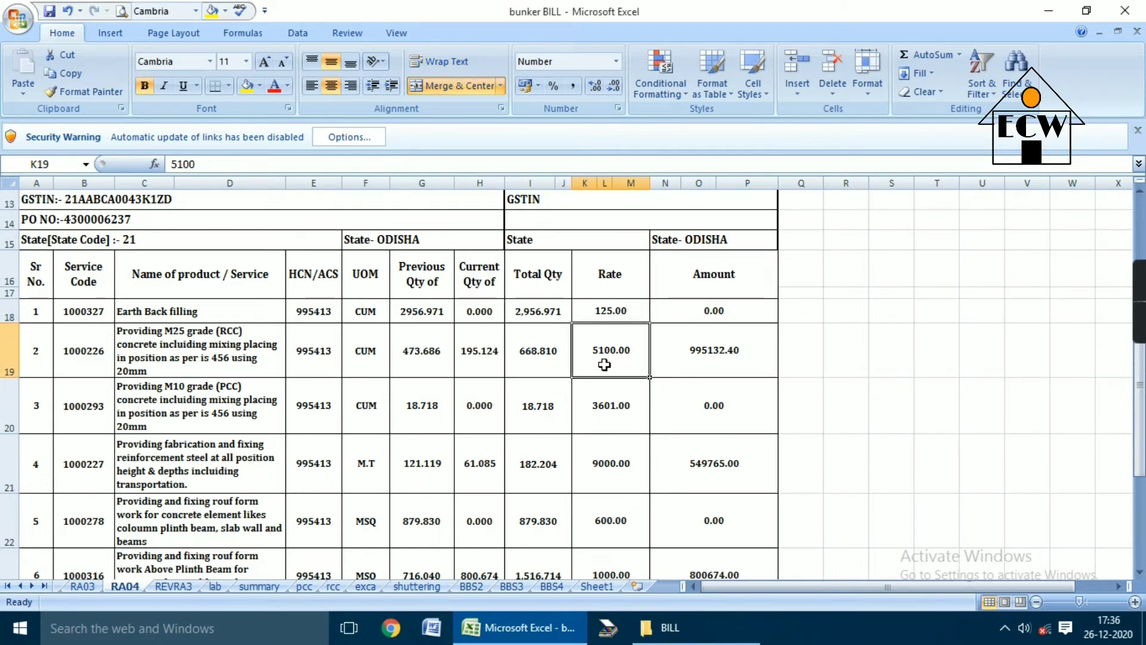
pyautogui.click(699, 351)
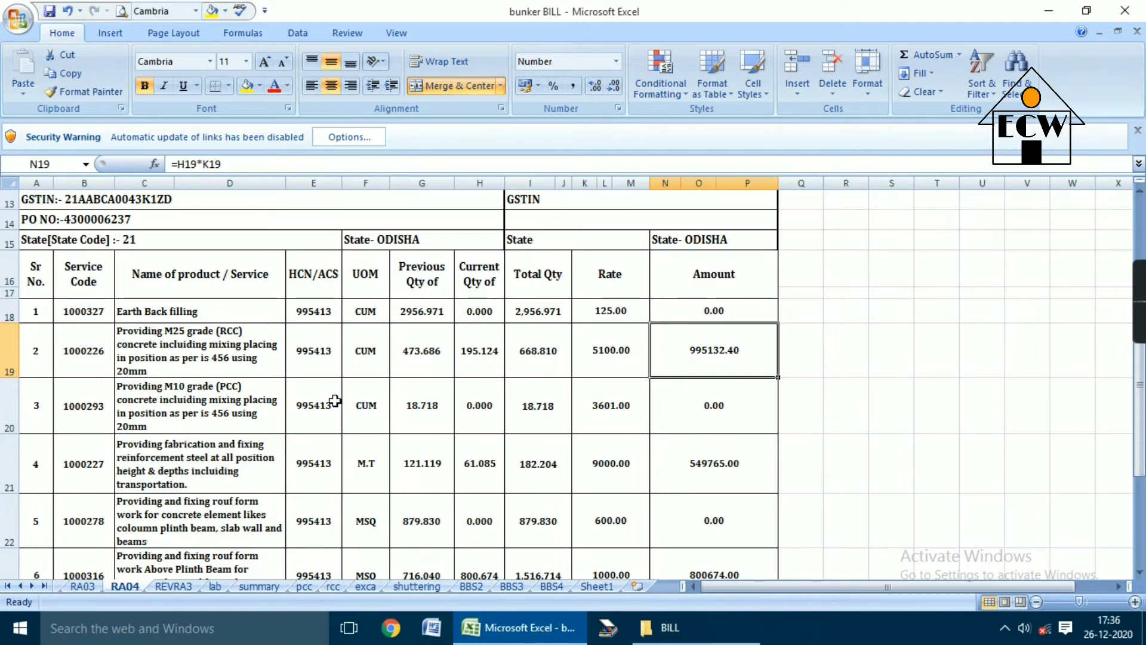
# Examine the previous and current quantities of the M10 grade PCC item in the invoice.
pyautogui.click(434, 411)
pyautogui.click(479, 397)
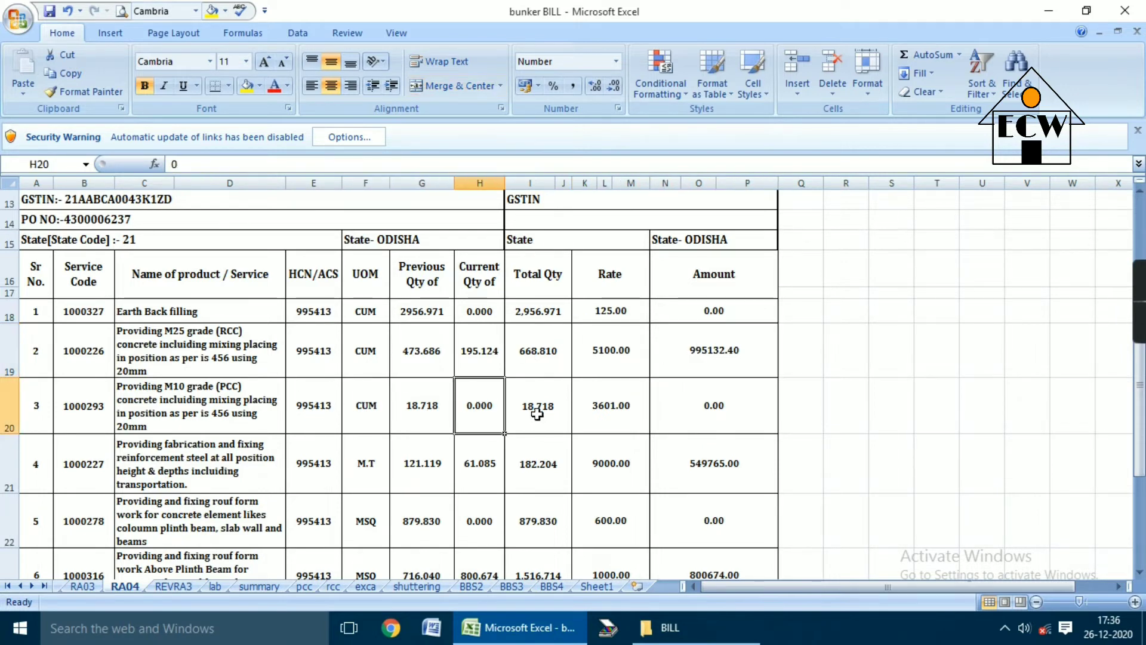
pyautogui.scroll(-1, 416, 451)
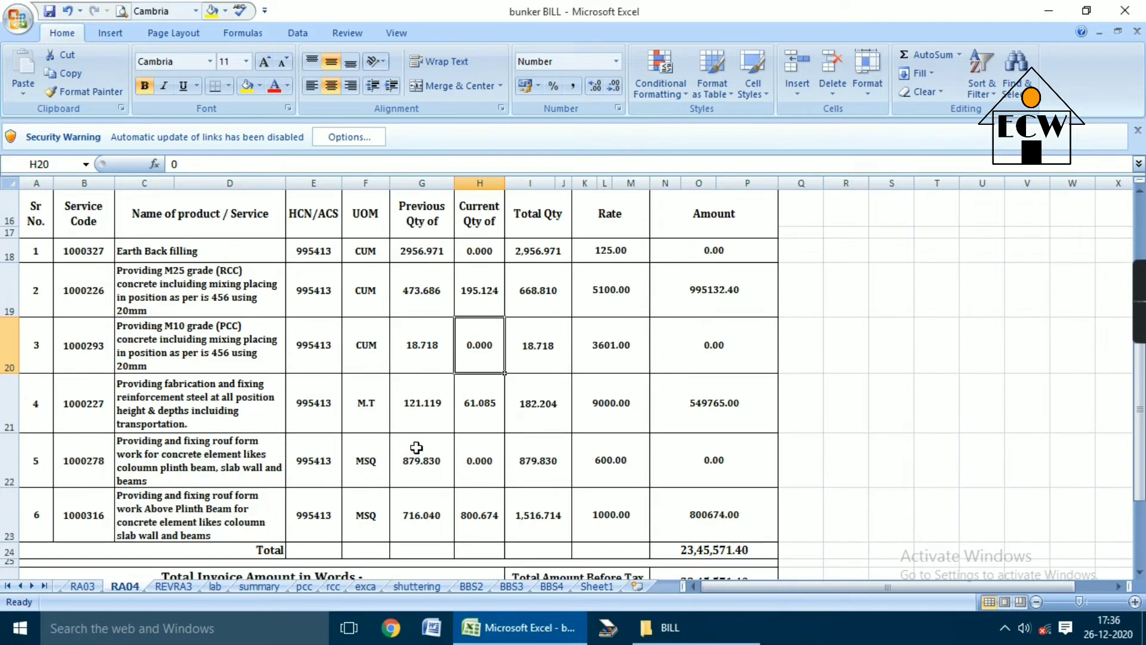
# Examine the reinforcement steel item's unit, HCN/ACS code, previous, current and total quantities, rate and amount.
pyautogui.click(382, 404)
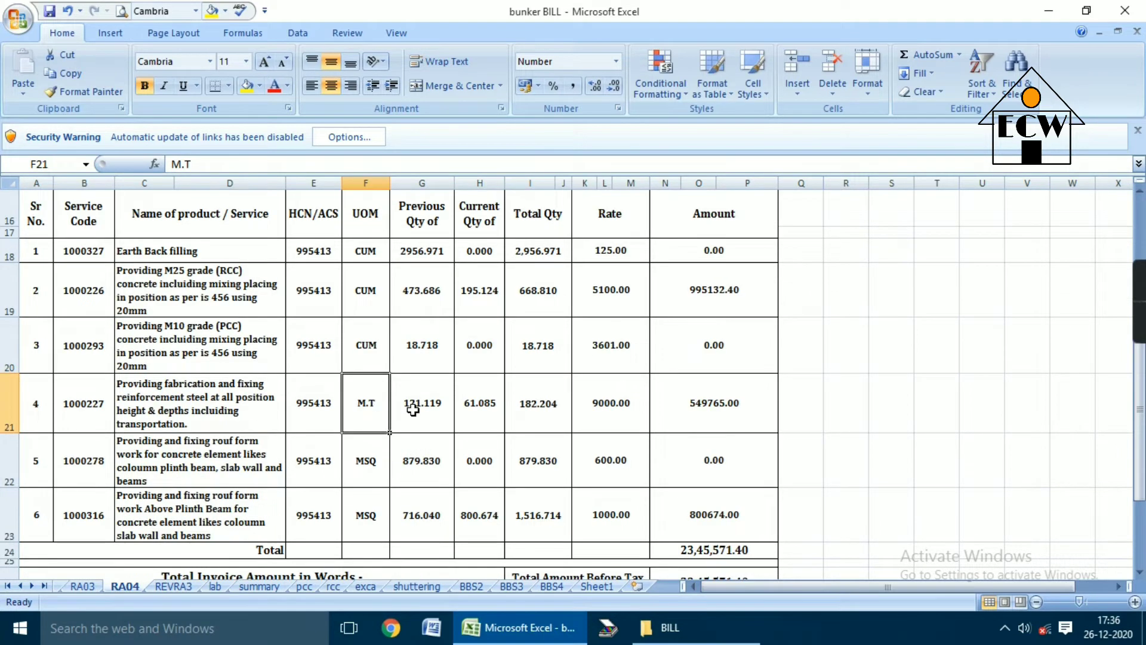
pyautogui.click(221, 404)
pyautogui.click(313, 402)
pyautogui.scroll(2, 315, 401)
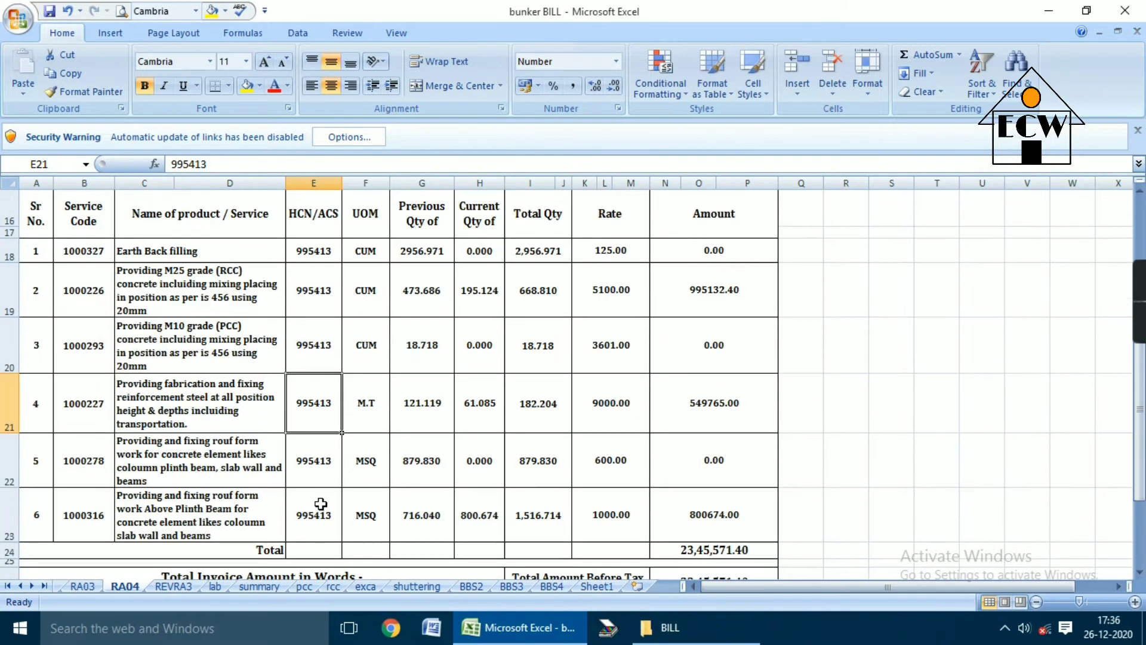
pyautogui.scroll(-2, 323, 506)
pyautogui.click(370, 413)
pyautogui.click(411, 411)
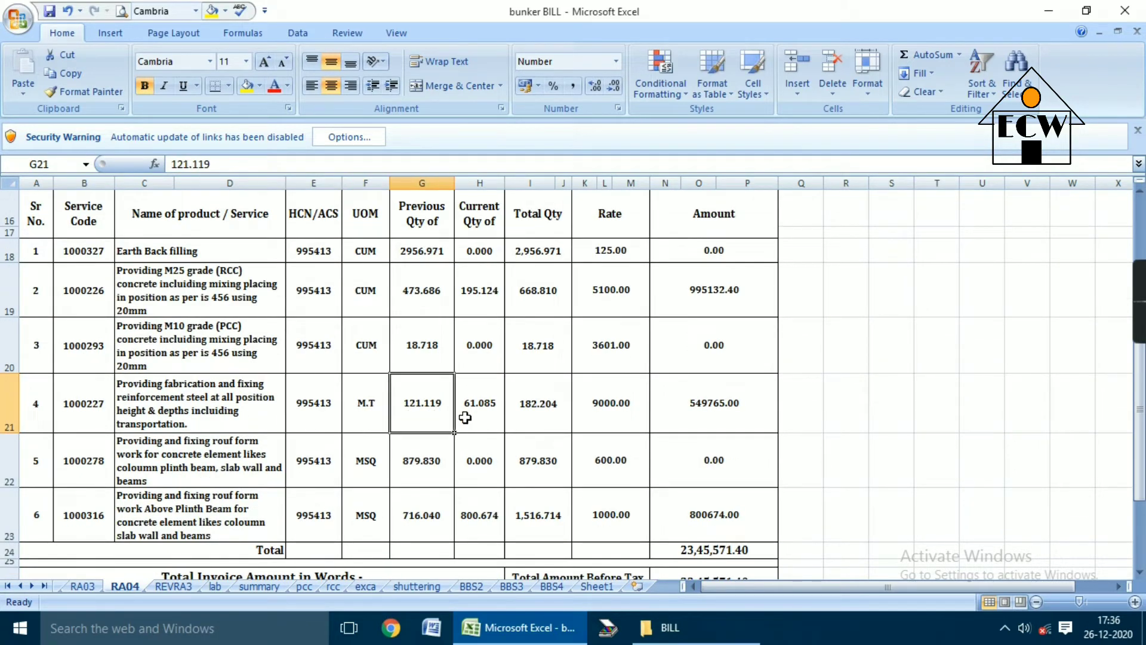
pyautogui.click(469, 416)
pyautogui.click(537, 413)
pyautogui.click(629, 420)
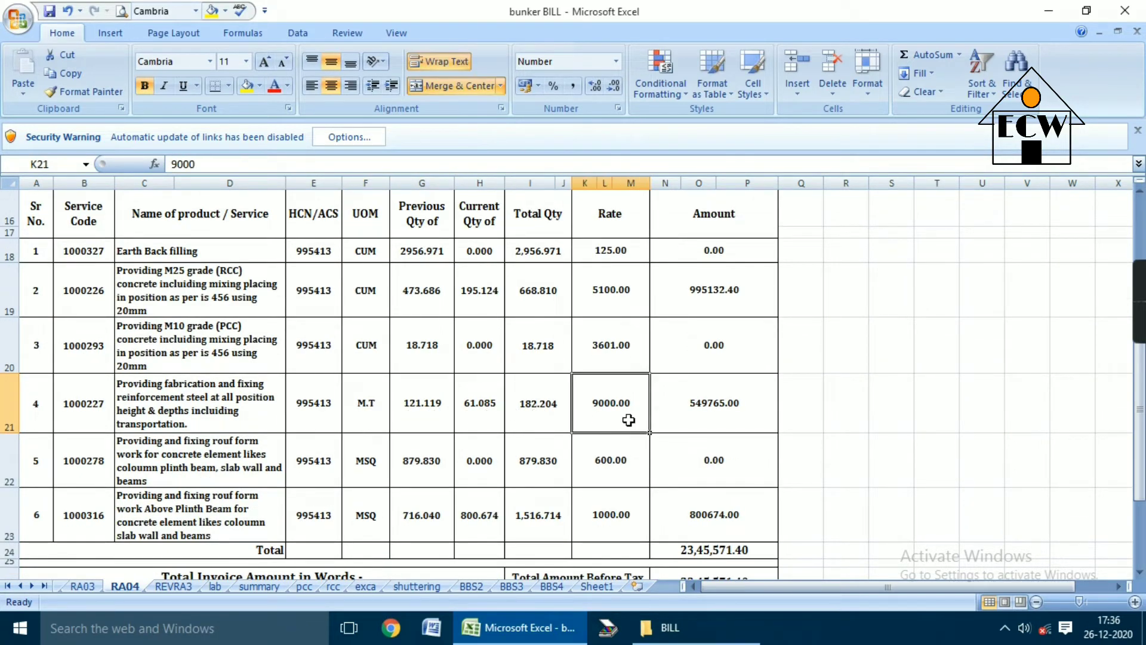
pyautogui.click(693, 403)
# Examine the unit, quantities, rate and amount formula of the formwork item for column plinth beam, slab wall and beams.
pyautogui.click(378, 472)
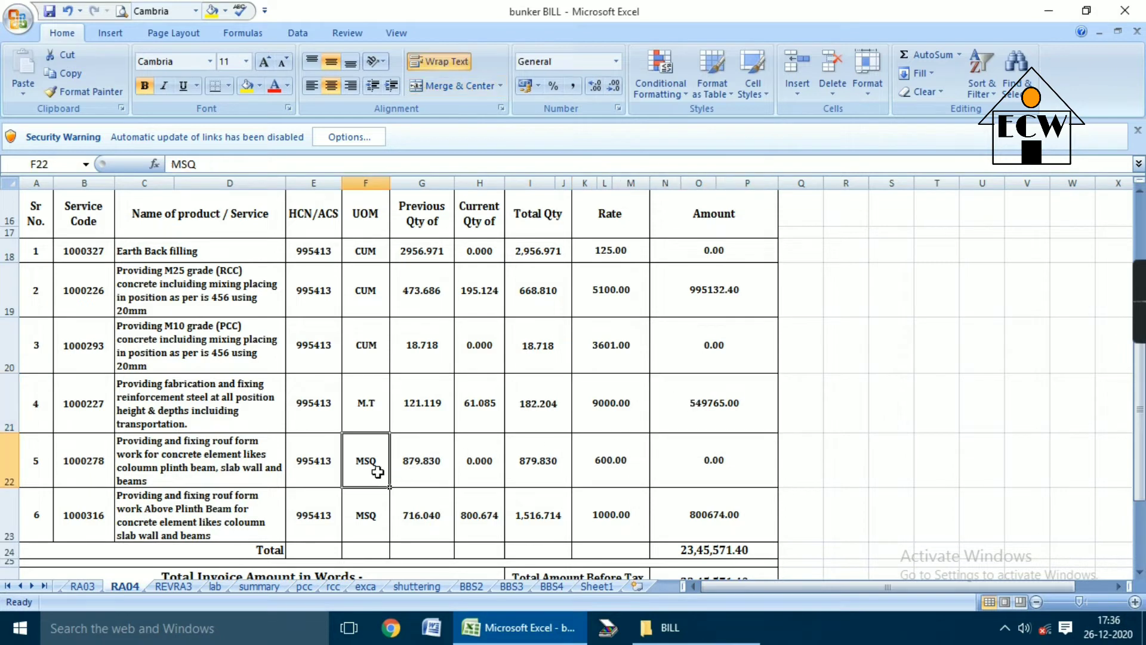
pyautogui.click(430, 464)
pyautogui.click(485, 463)
pyautogui.click(532, 463)
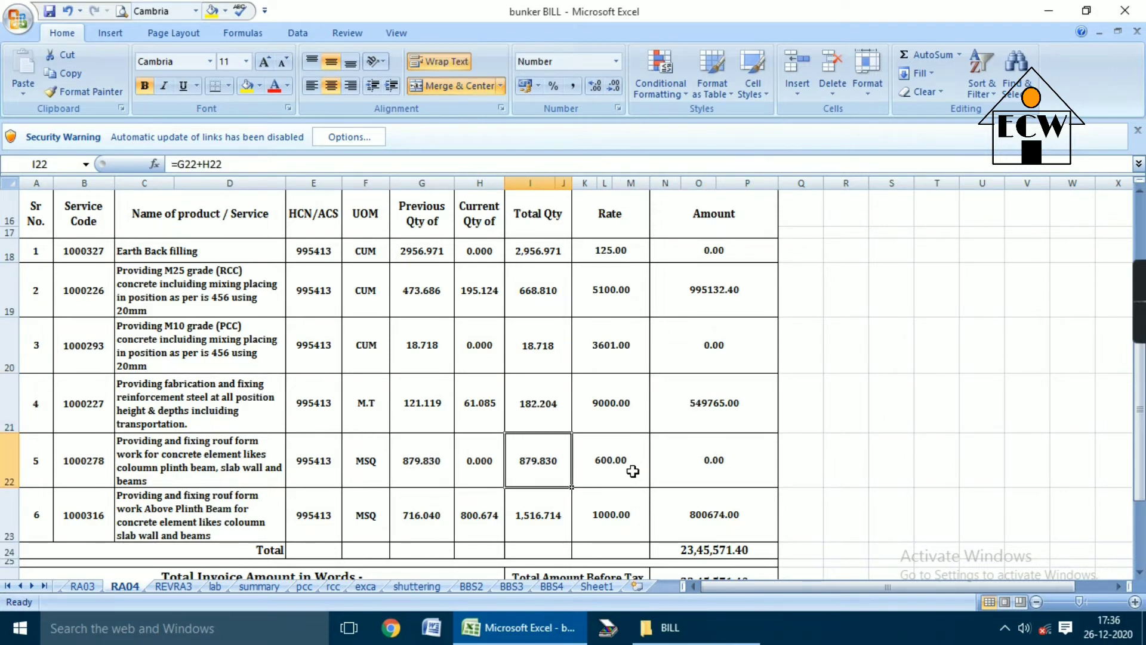
pyautogui.click(633, 471)
pyautogui.click(692, 460)
# Examine the unit, quantities, rate and amount formula of the formwork item above plinth beam.
pyautogui.scroll(-1, 597, 457)
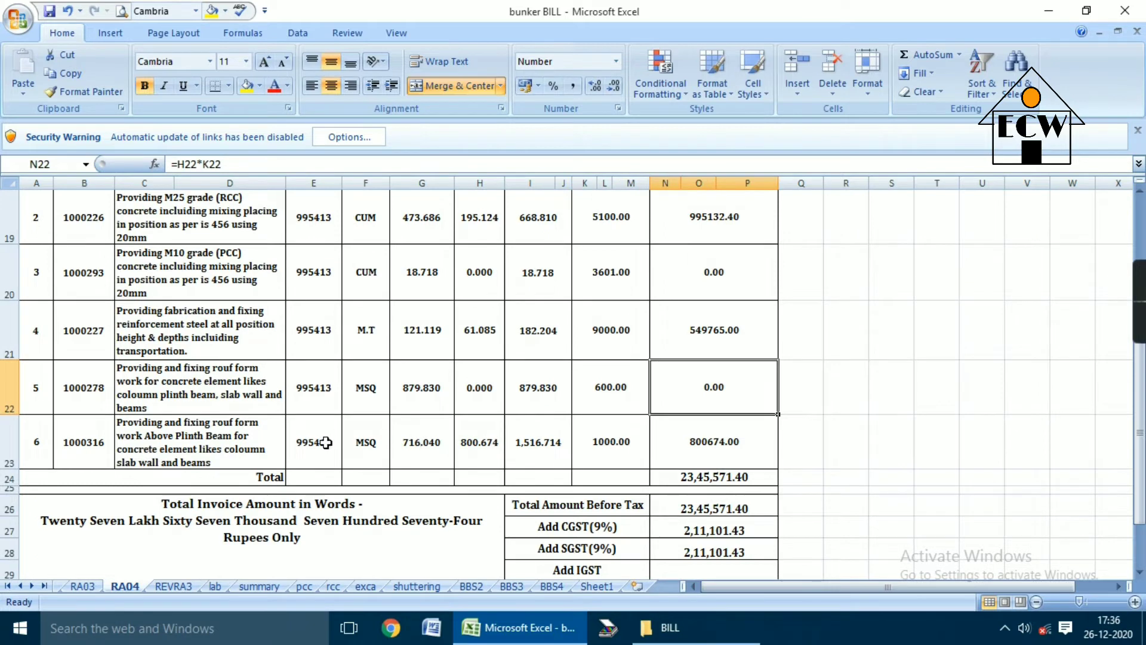
pyautogui.click(326, 442)
pyautogui.click(374, 454)
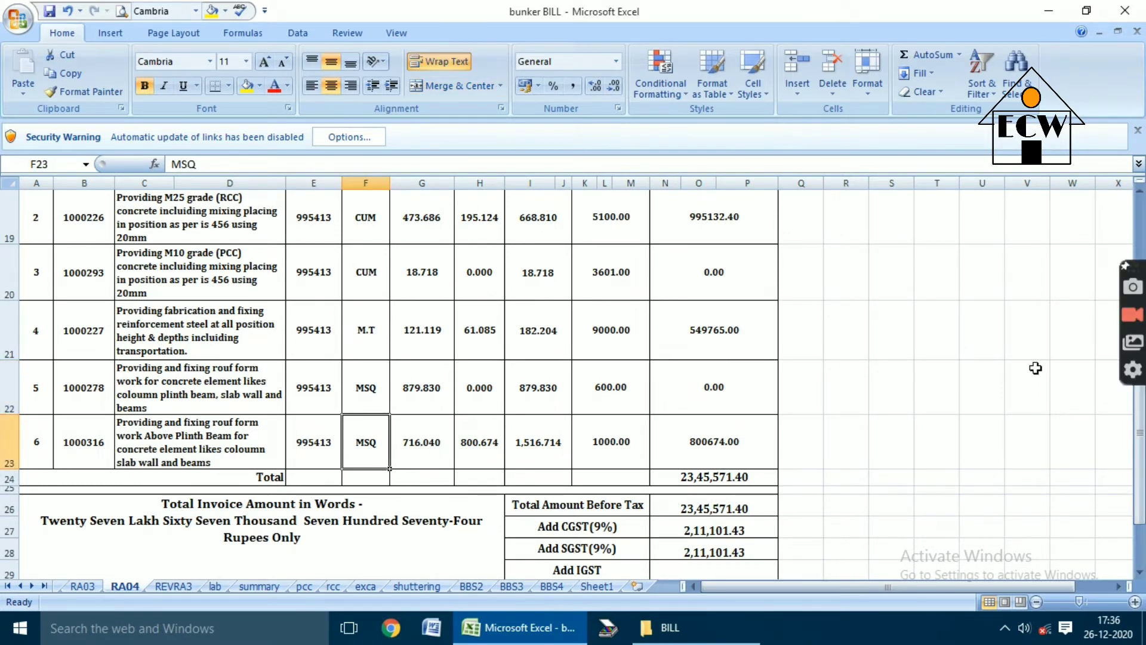
pyautogui.click(440, 445)
pyautogui.click(467, 444)
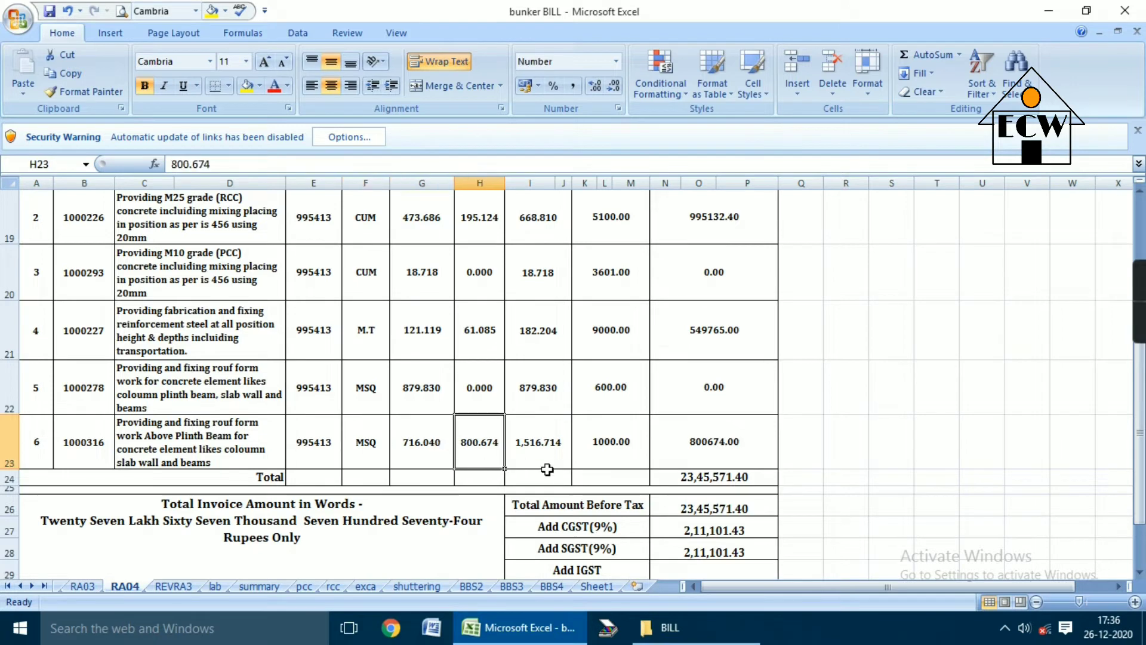
pyautogui.click(554, 449)
pyautogui.click(622, 449)
pyautogui.click(661, 445)
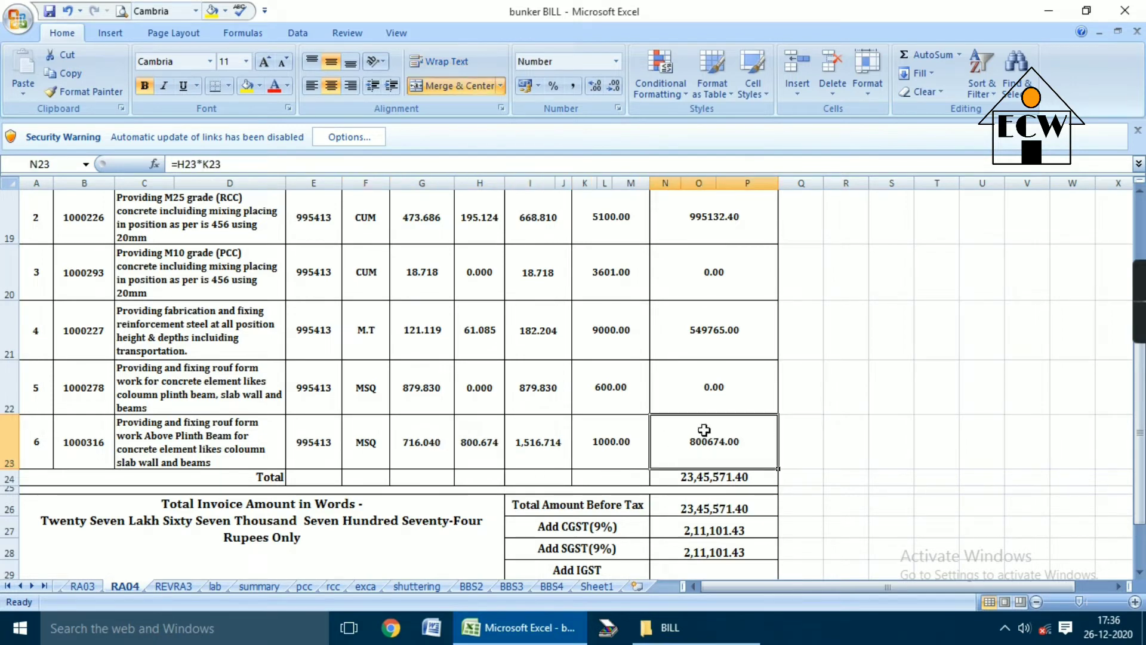
# Check the sum of the item amounts against the invoice Total and the Total Amount Before Tax formula.
pyautogui.scroll(1, 704, 430)
pyautogui.moveTo(713, 301); pyautogui.dragTo(721, 510)
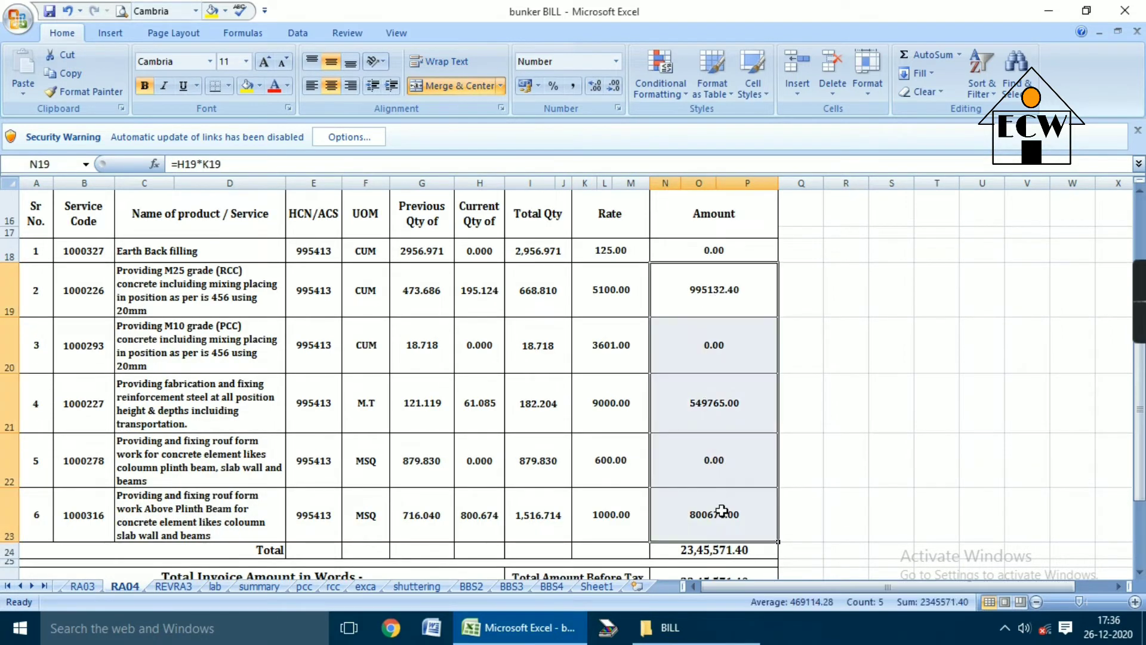
pyautogui.scroll(-1, 722, 510)
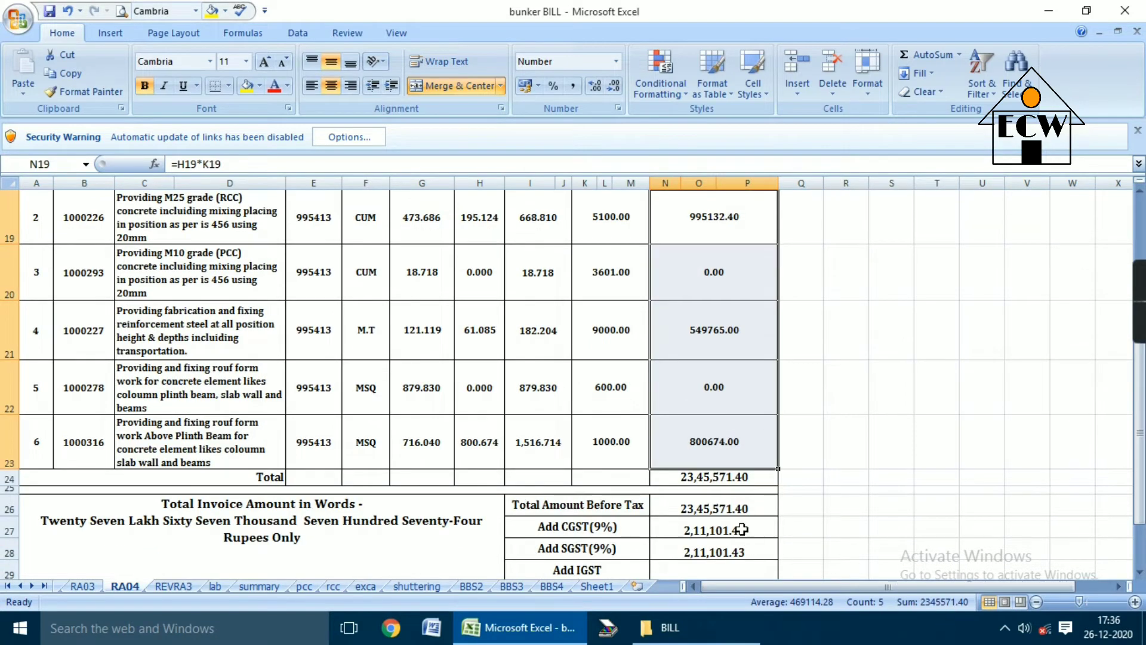
pyautogui.click(730, 480)
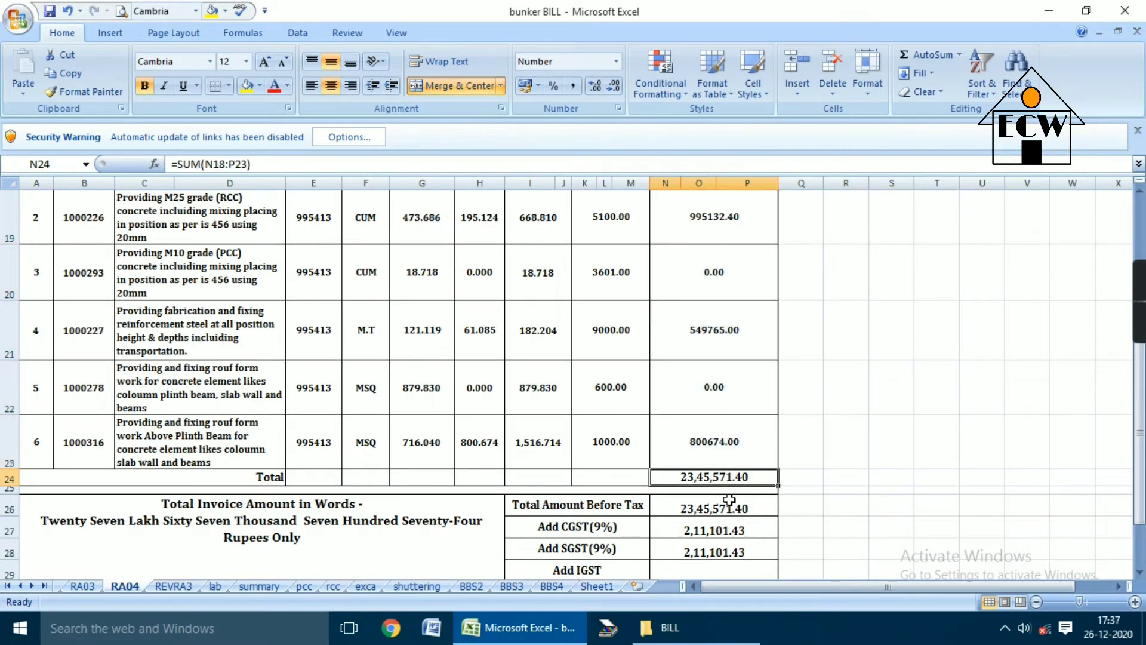
pyautogui.click(729, 500)
pyautogui.scroll(-1, 725, 507)
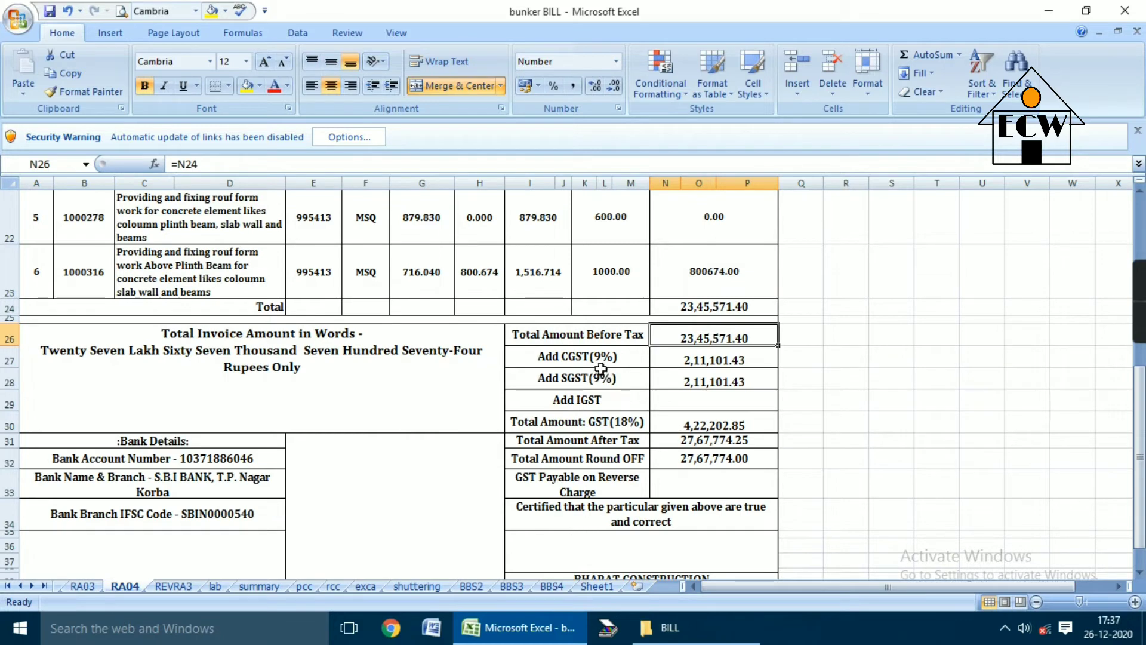
# Examine the CGST (9%) and SGST (9%) formulas, their combined sum and the IGST cell.
pyautogui.click(684, 354)
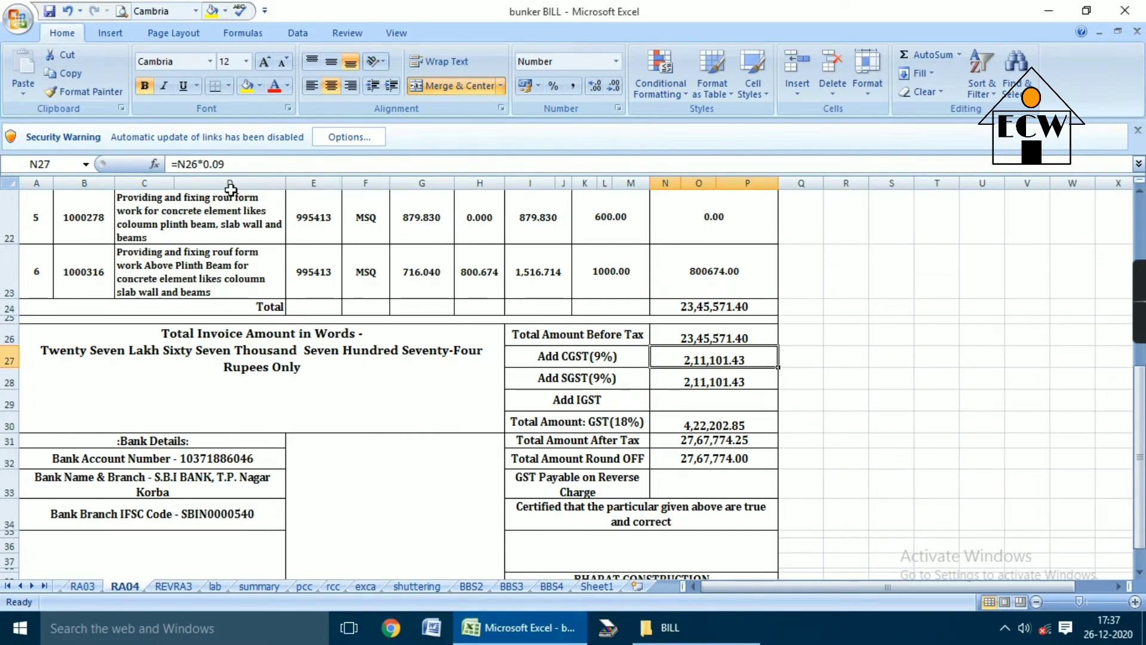
pyautogui.click(661, 384)
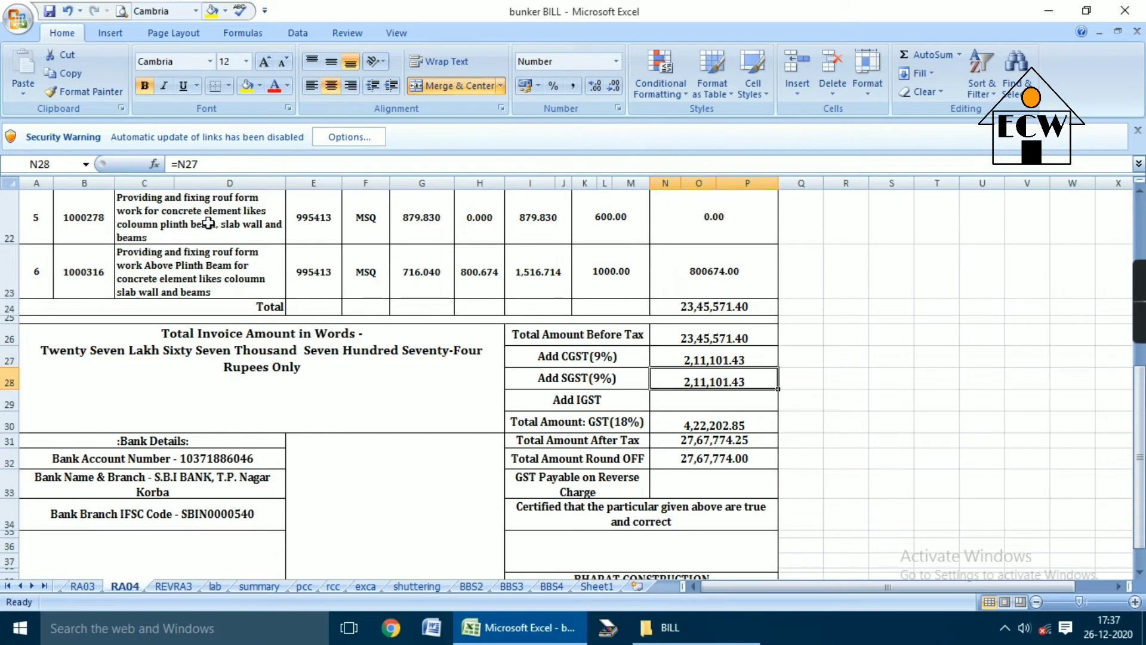
pyautogui.click(699, 409)
pyautogui.moveTo(697, 361); pyautogui.dragTo(704, 382)
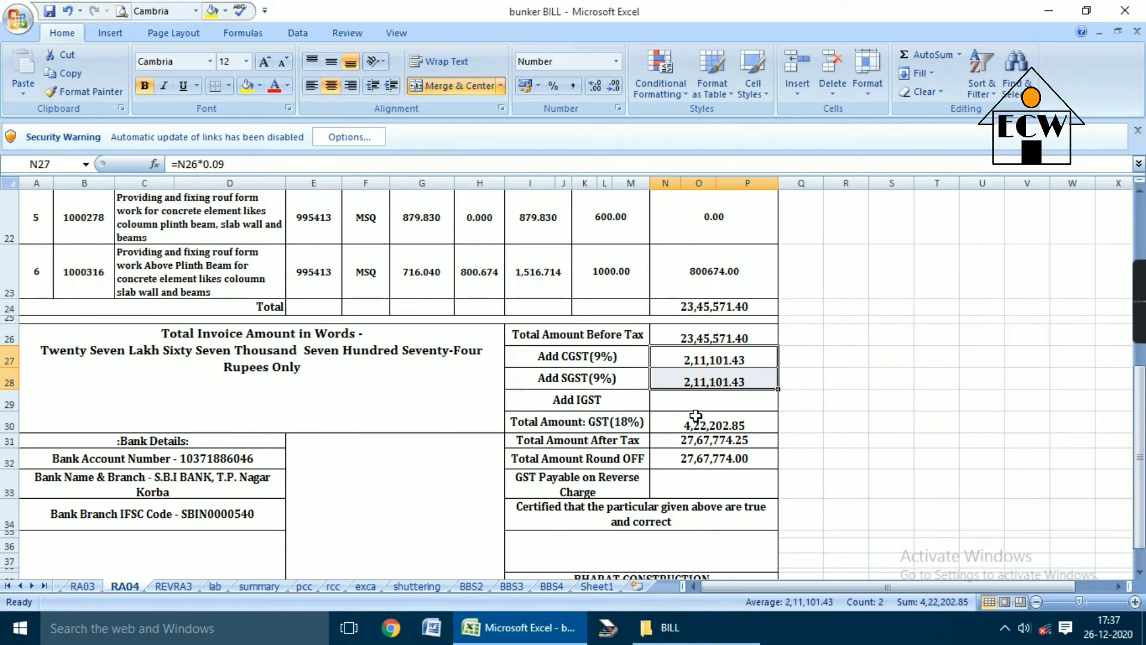
pyautogui.click(680, 407)
# Trace how the Total Amount: GST (18%) formula adds the CGST, SGST and IGST cells.
pyautogui.click(697, 424)
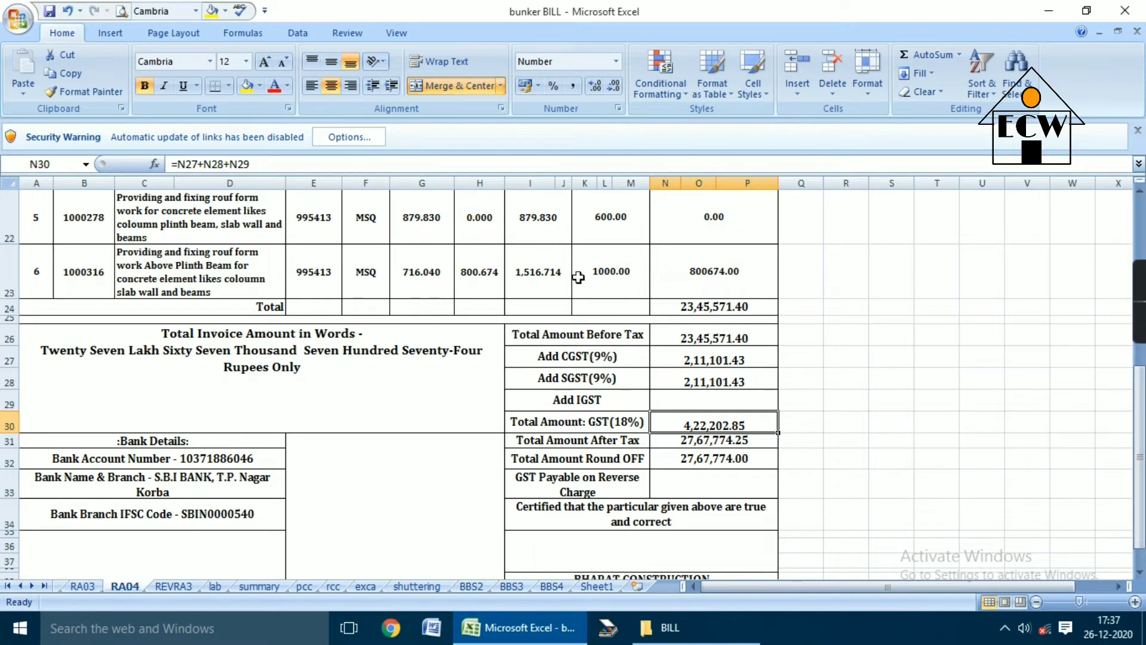
pyautogui.click(708, 397)
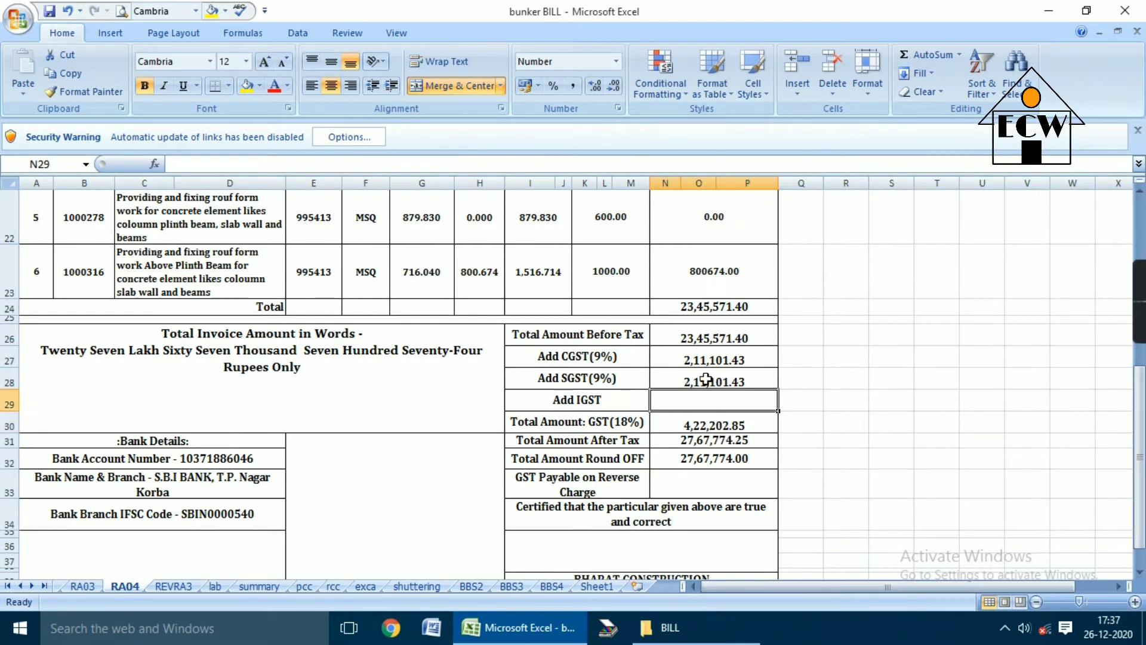
pyautogui.click(706, 379)
pyautogui.click(706, 360)
pyautogui.click(720, 428)
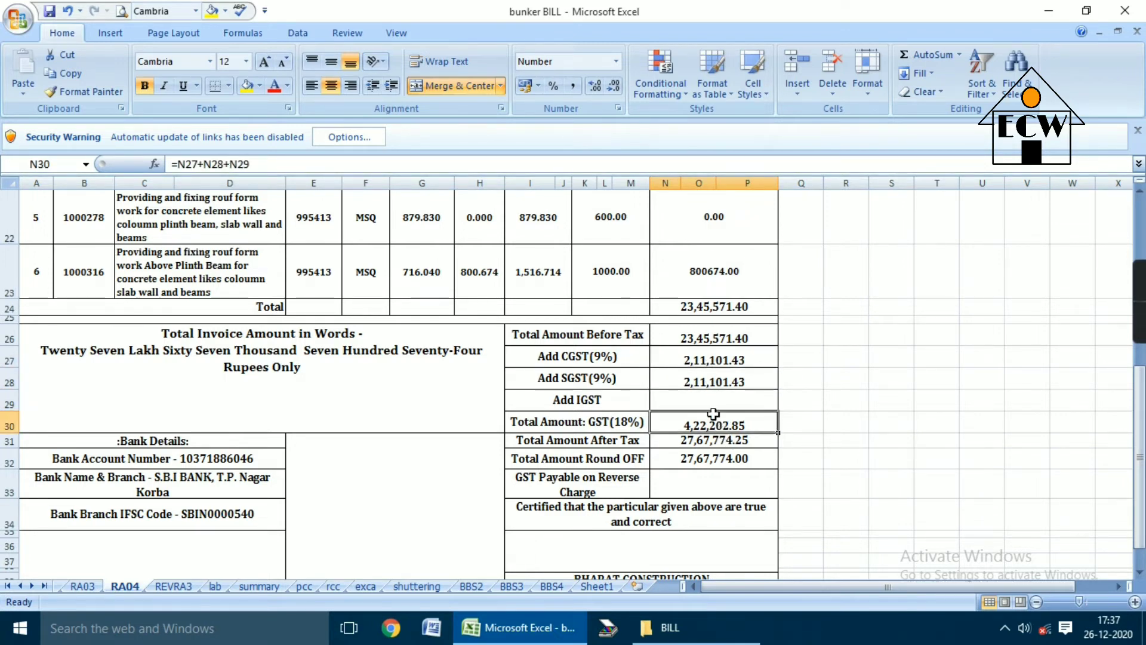
pyautogui.moveTo(696, 357); pyautogui.dragTo(697, 382)
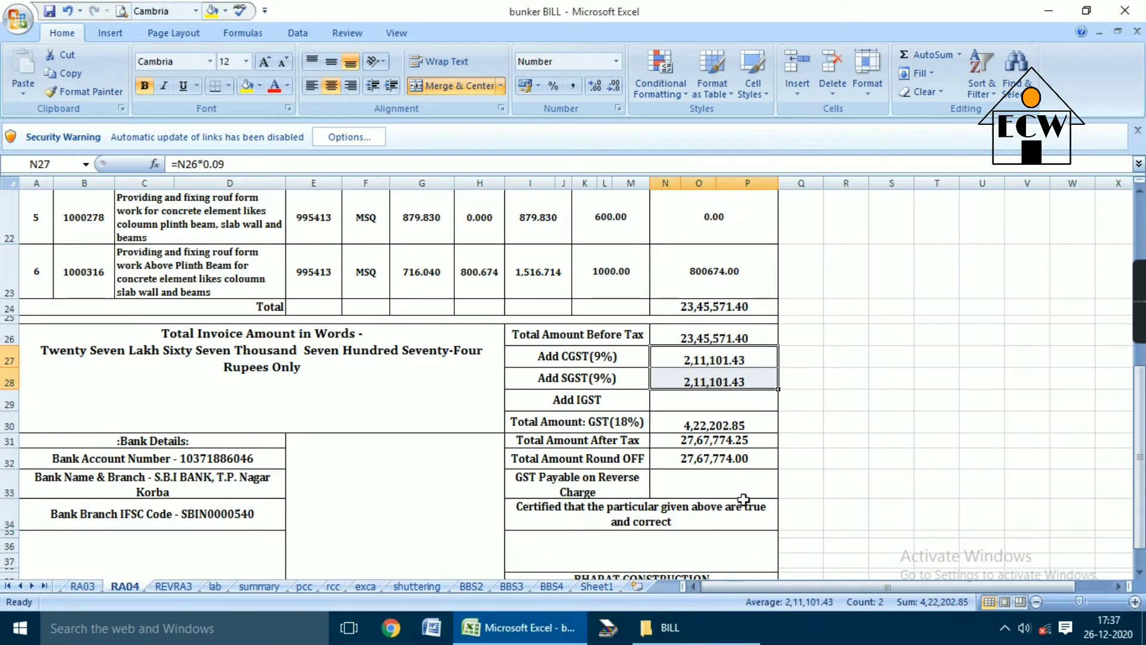
pyautogui.click(718, 428)
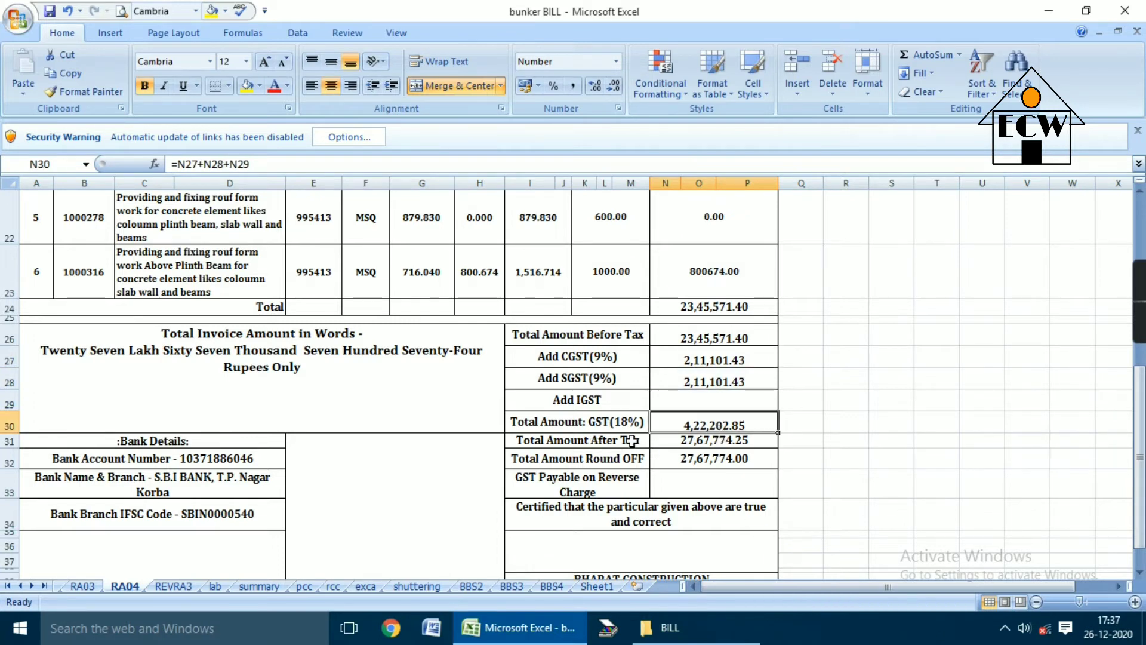
# Inspect the Total Amount After Tax formula and the cells it adds together.
pyautogui.click(719, 439)
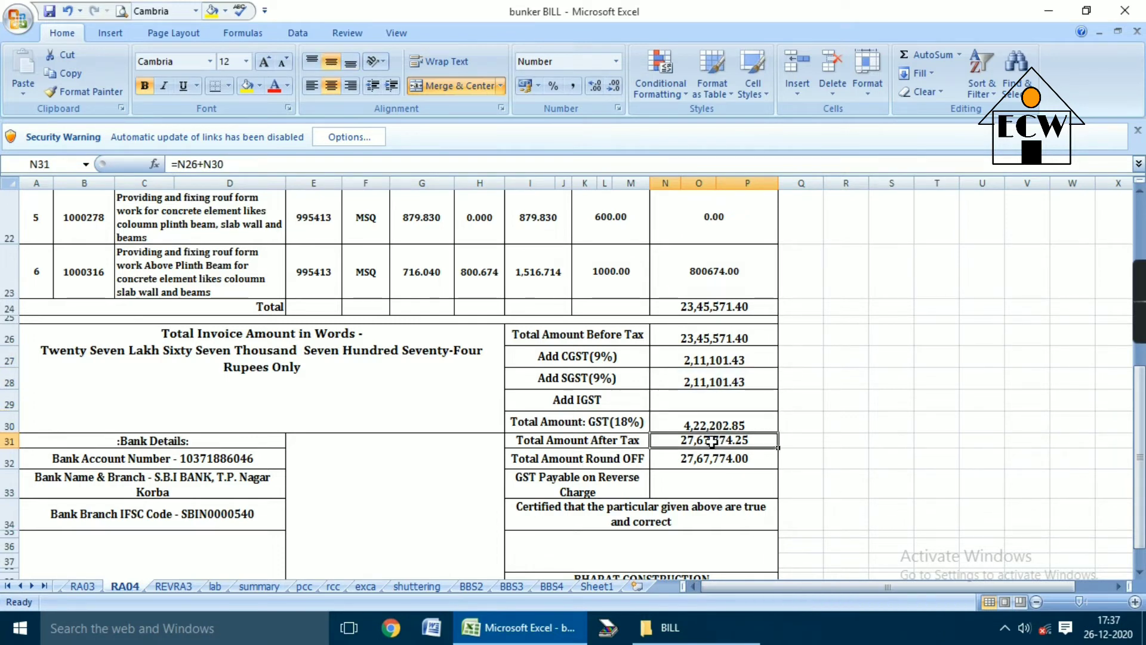
pyautogui.click(711, 426)
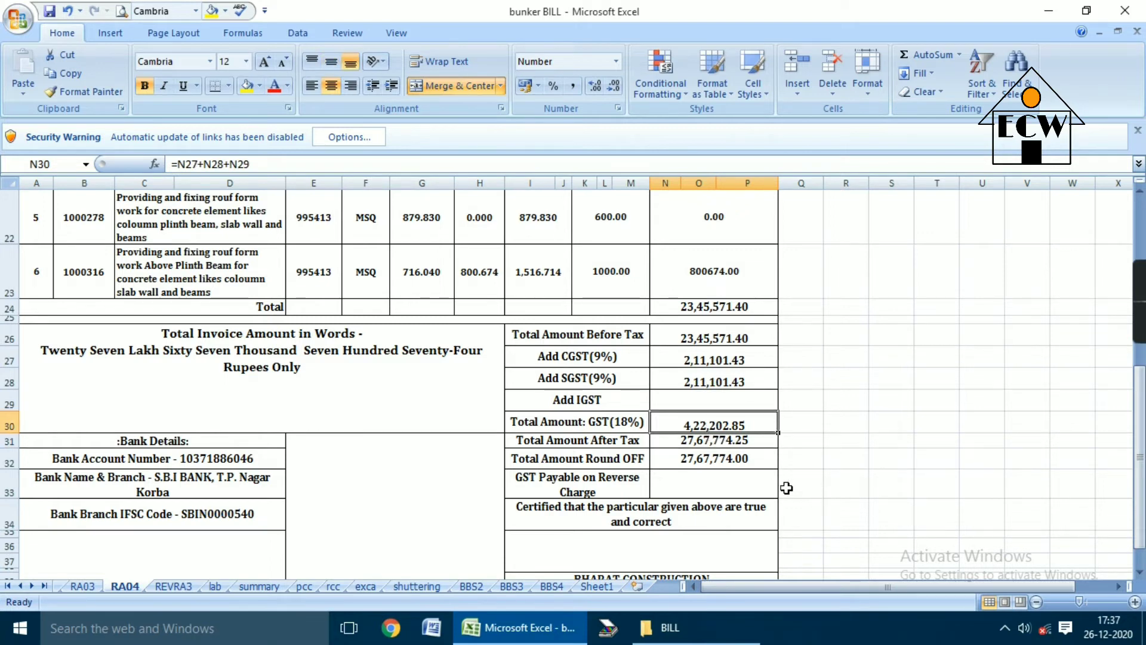
pyautogui.doubleClick(716, 441)
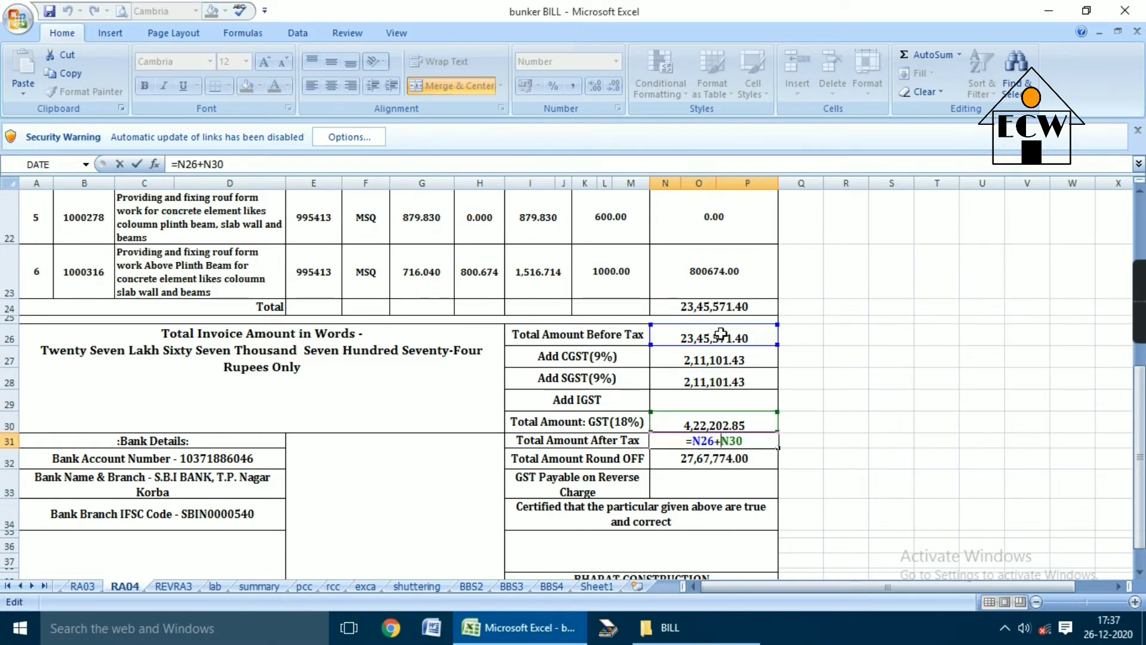
# Inspect the ROUND formula of Total Amount Round OFF and the Total Invoice Amount in Words.
pyautogui.click(715, 455)
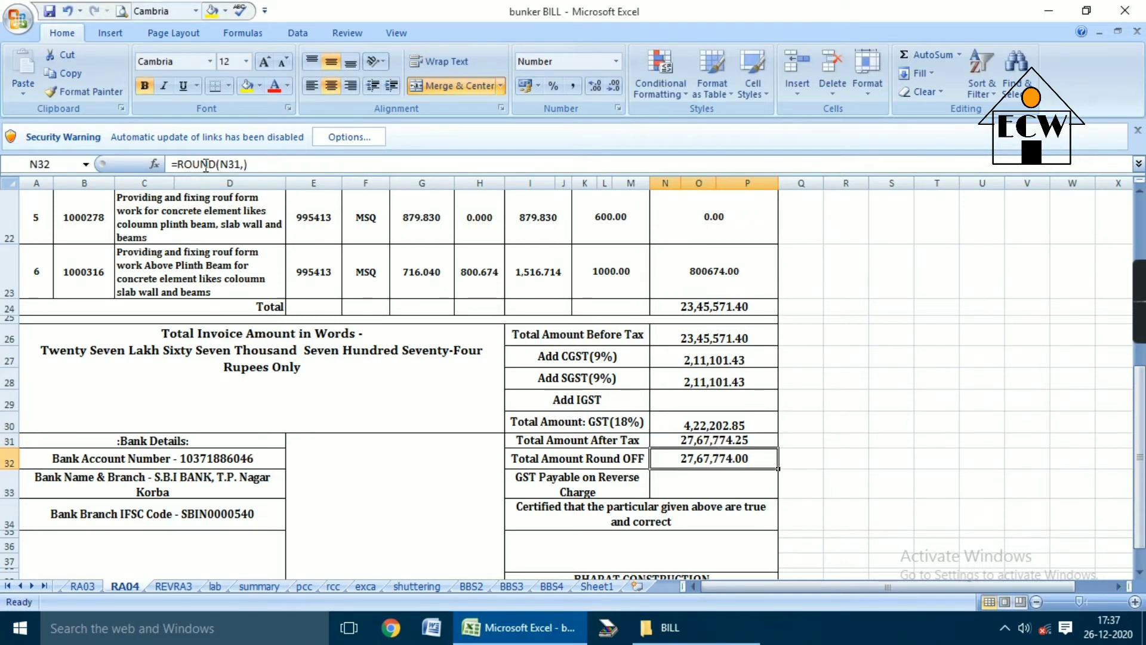
pyautogui.doubleClick(716, 458)
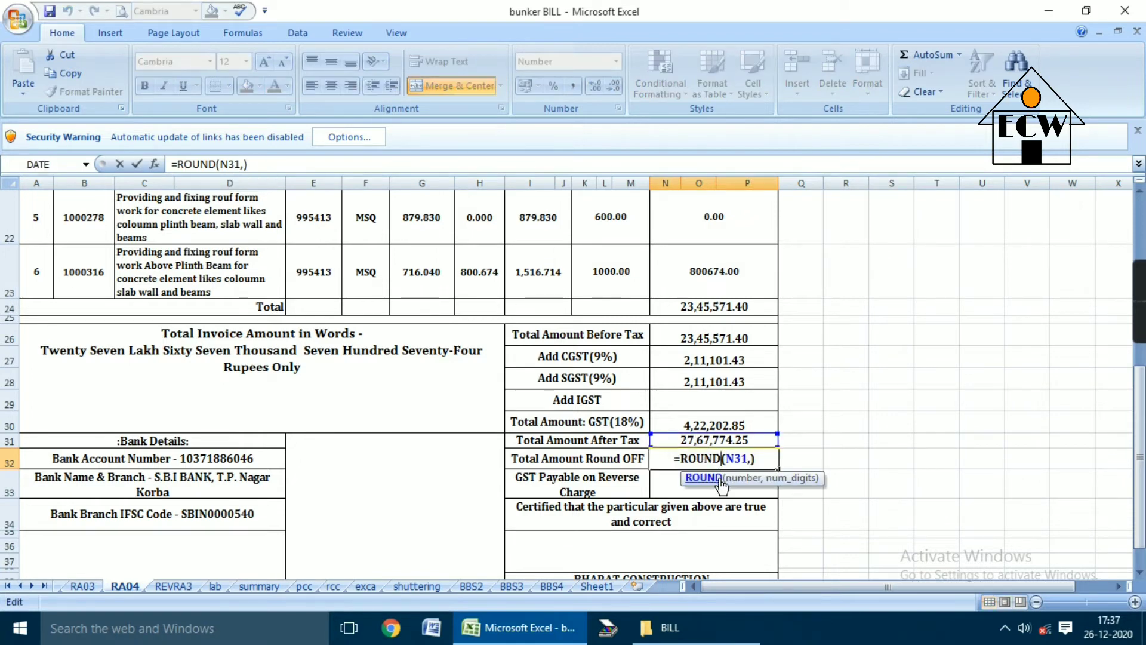
pyautogui.press('Return')
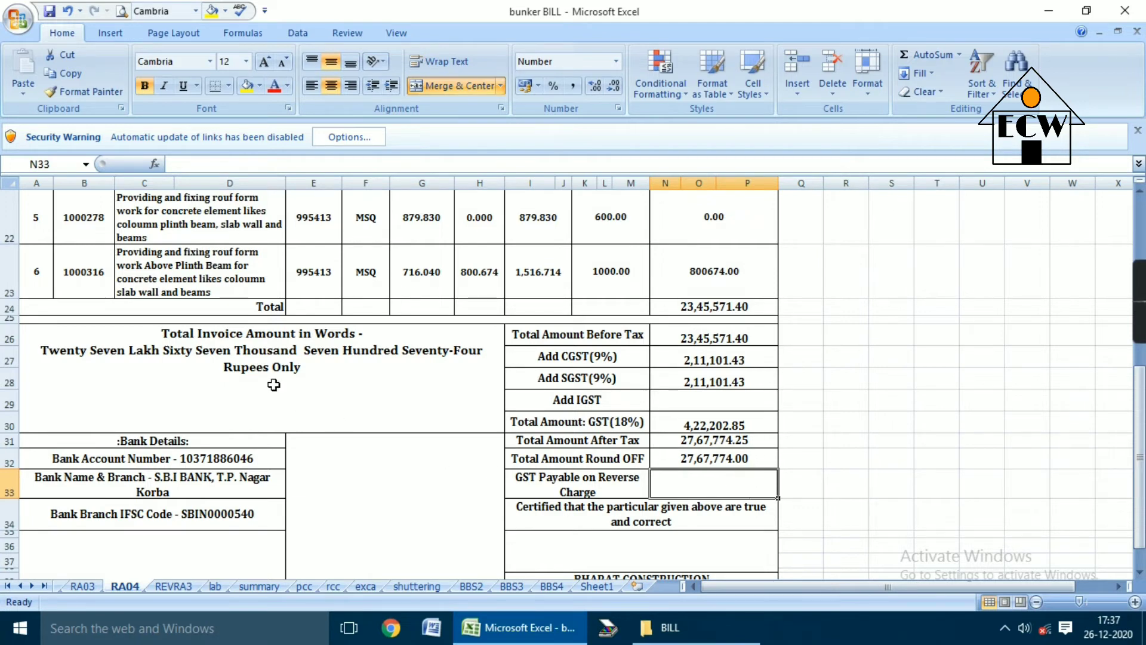
pyautogui.click(235, 361)
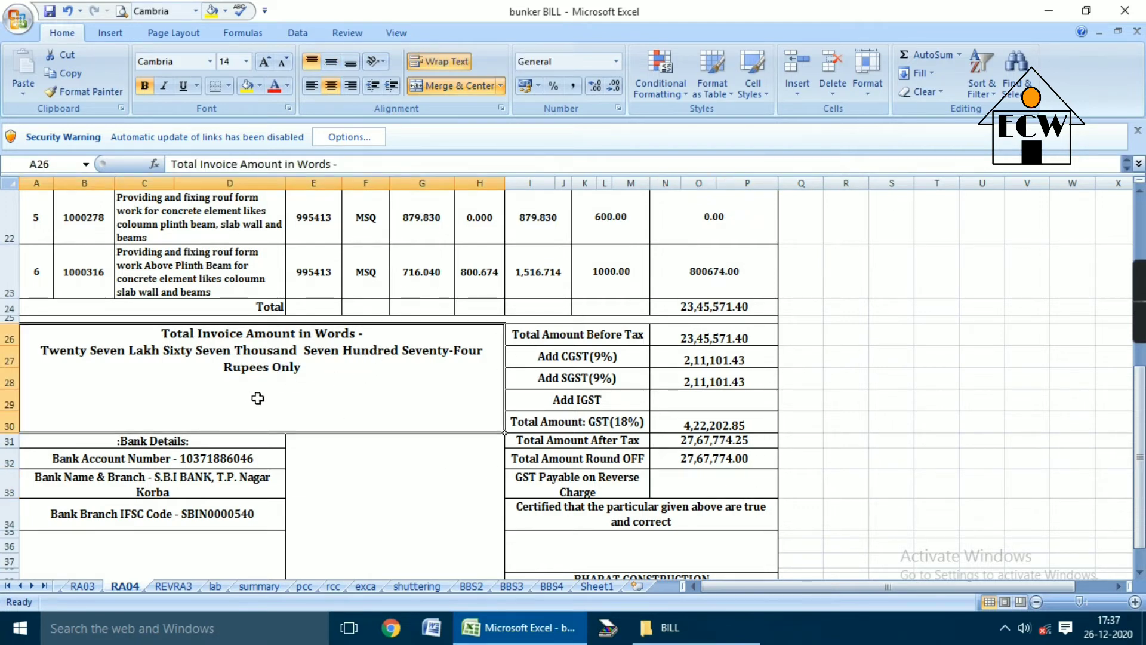
# Open the WORK ORDER sheet and locate the 4th RA for Civil Work table's heading.
pyautogui.click(8, 588)
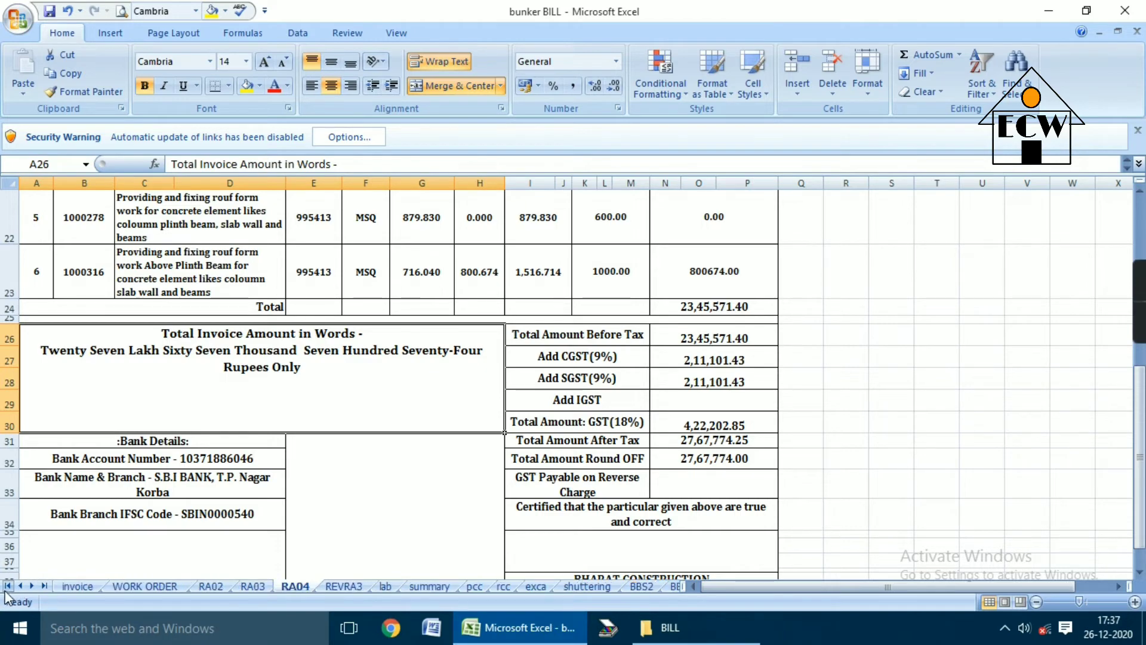
pyautogui.click(137, 585)
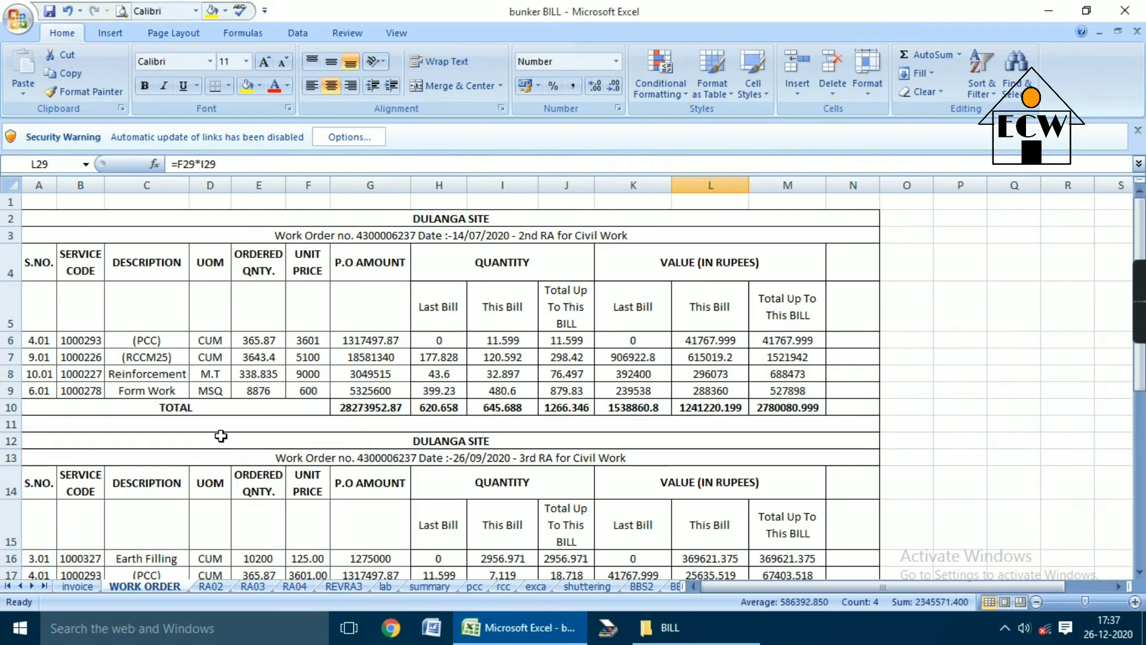
pyautogui.scroll(-5, 221, 435)
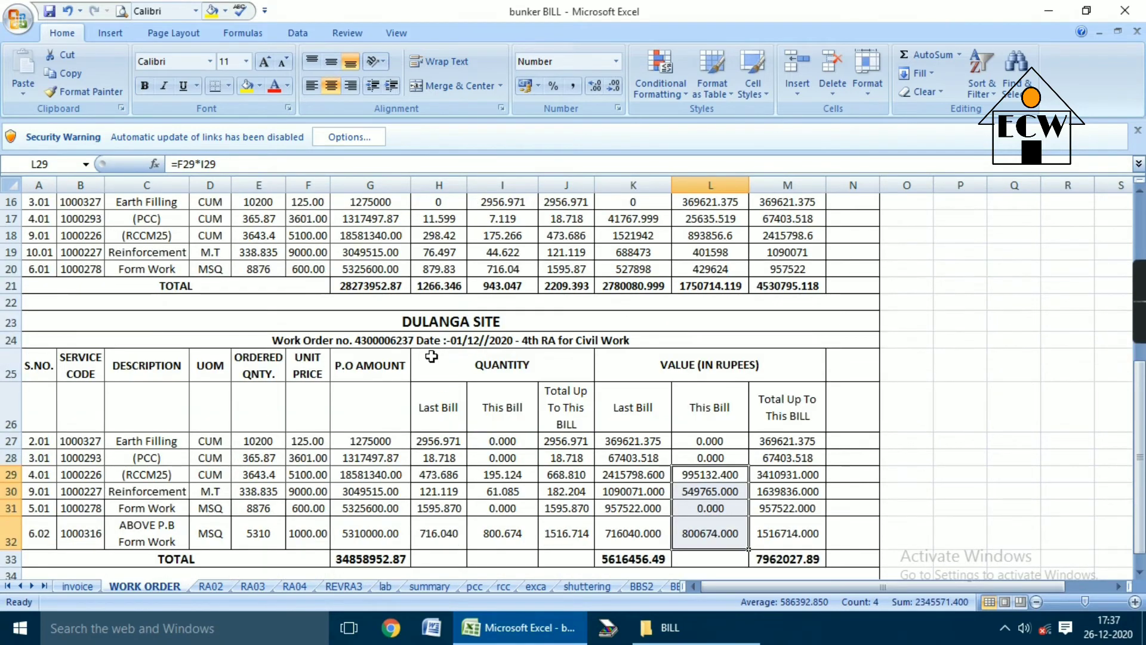
pyautogui.click(531, 346)
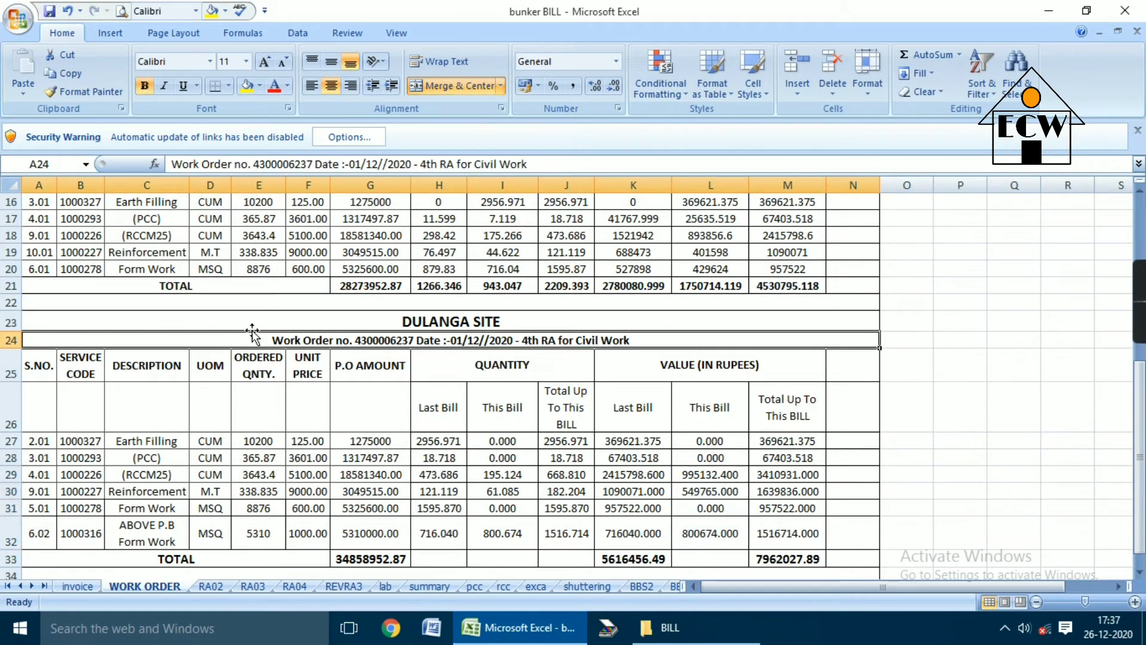
# Review the serial numbers of the 4th RA items from Earth Filling down to Form Work.
pyautogui.click(47, 441)
pyautogui.click(45, 458)
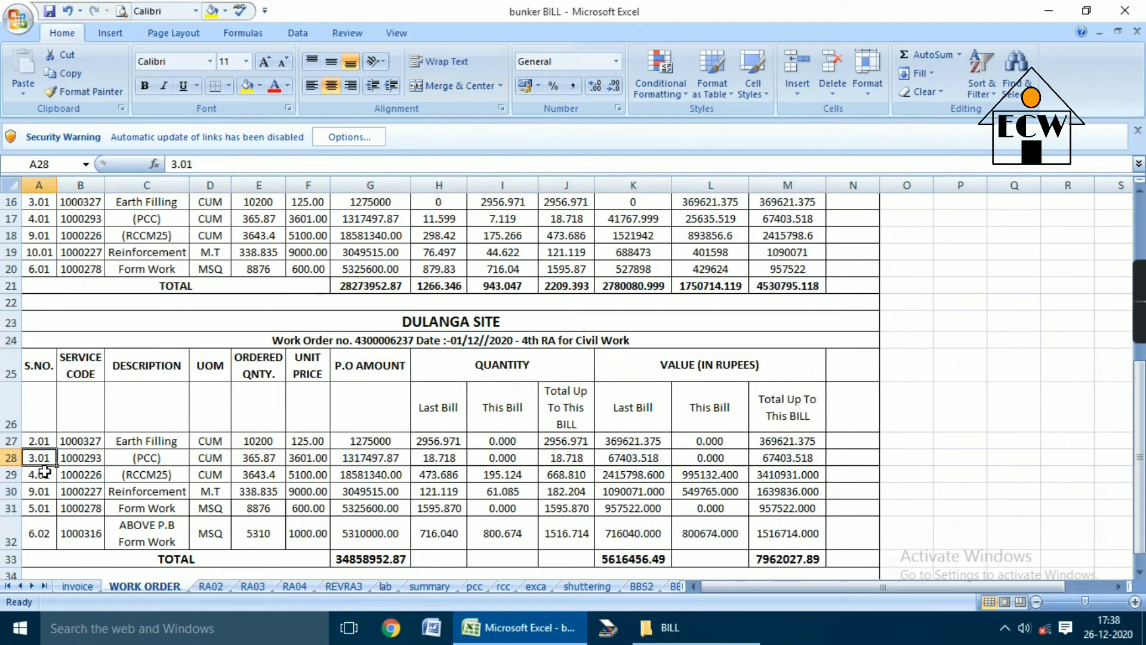
pyautogui.click(44, 474)
pyautogui.click(43, 491)
pyautogui.click(48, 508)
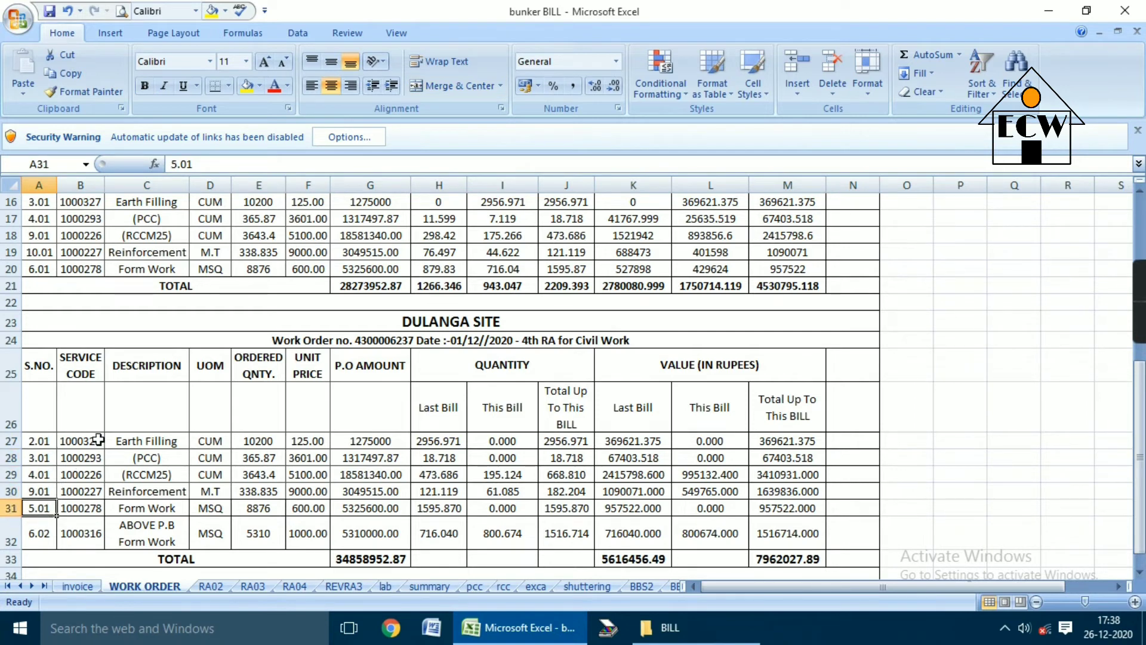
# Review the service codes of the 4th RA items from Earth Filling down to Form Work.
pyautogui.click(98, 441)
pyautogui.click(95, 457)
pyautogui.click(93, 474)
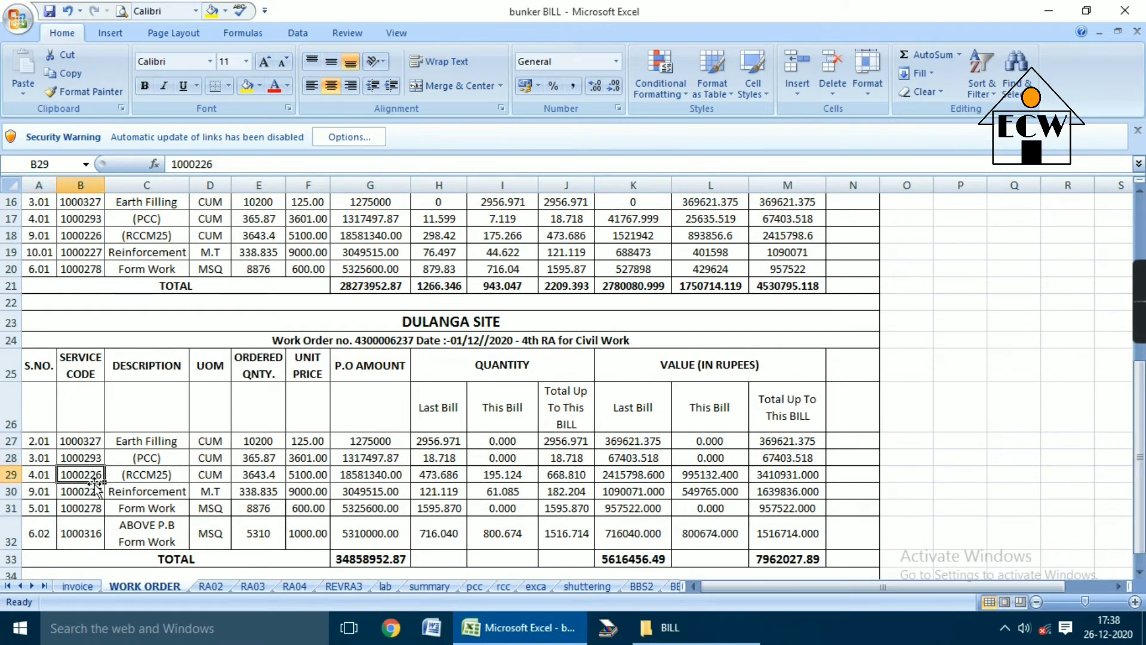
pyautogui.click(93, 491)
pyautogui.click(91, 507)
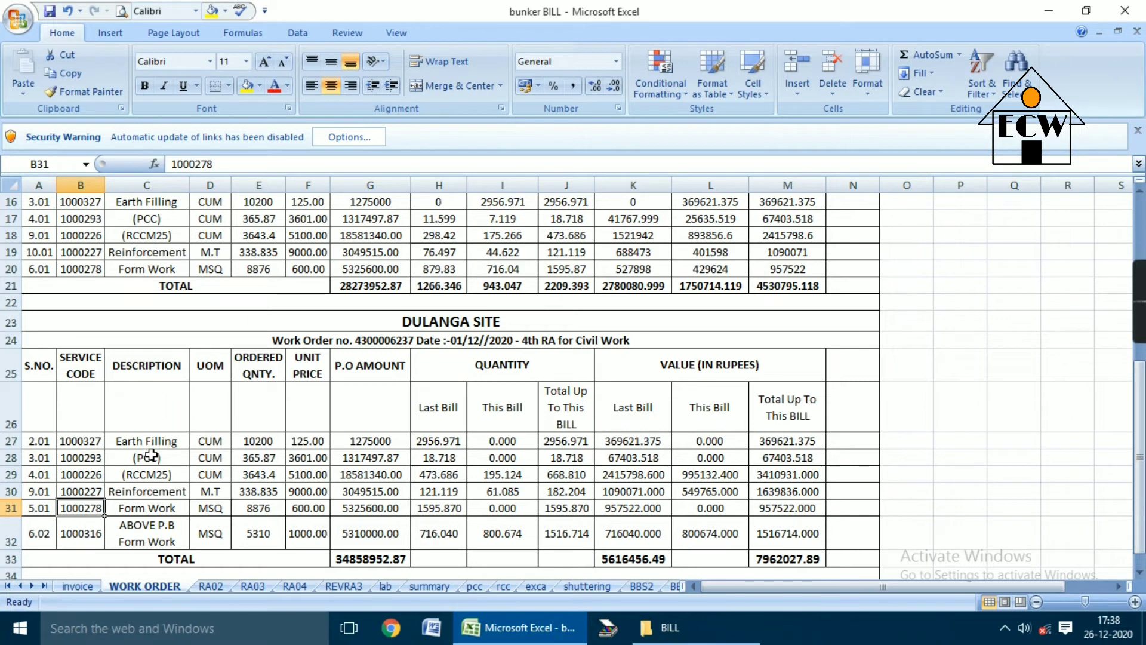
# Check the ABOVE P.B Form Work description and the units of measure for Form Work and Reinforcement.
pyautogui.click(167, 535)
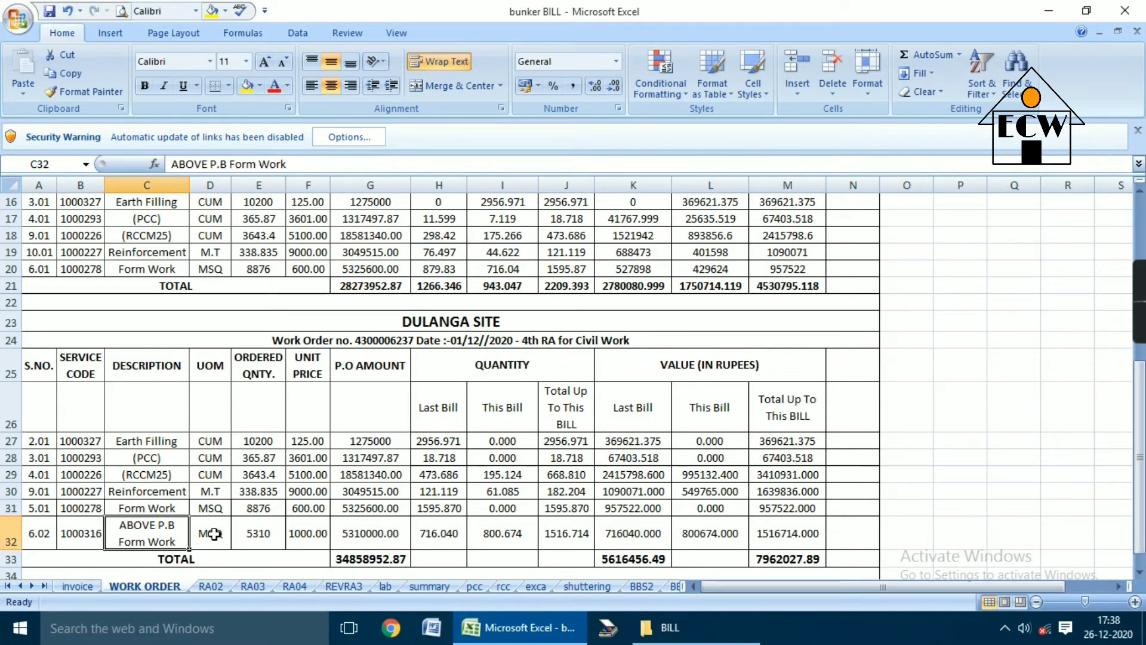
pyautogui.click(209, 508)
pyautogui.click(215, 492)
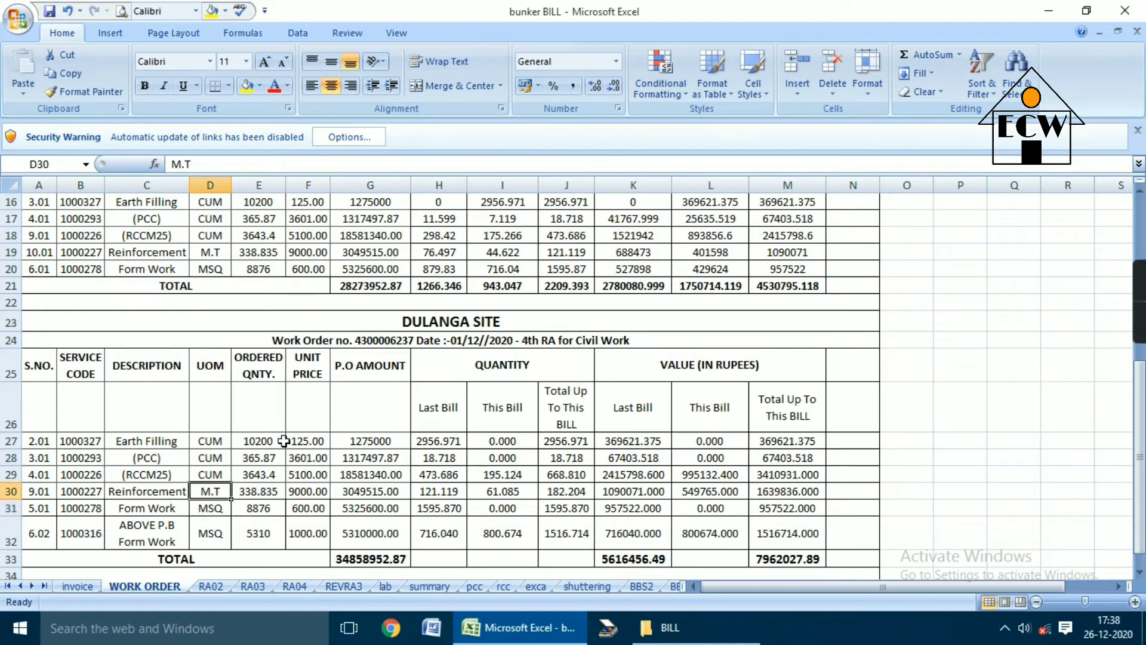
# Review the ordered quantities of the 4th RA items from Earth Filling to ABOVE P.B Form Work.
pyautogui.click(266, 442)
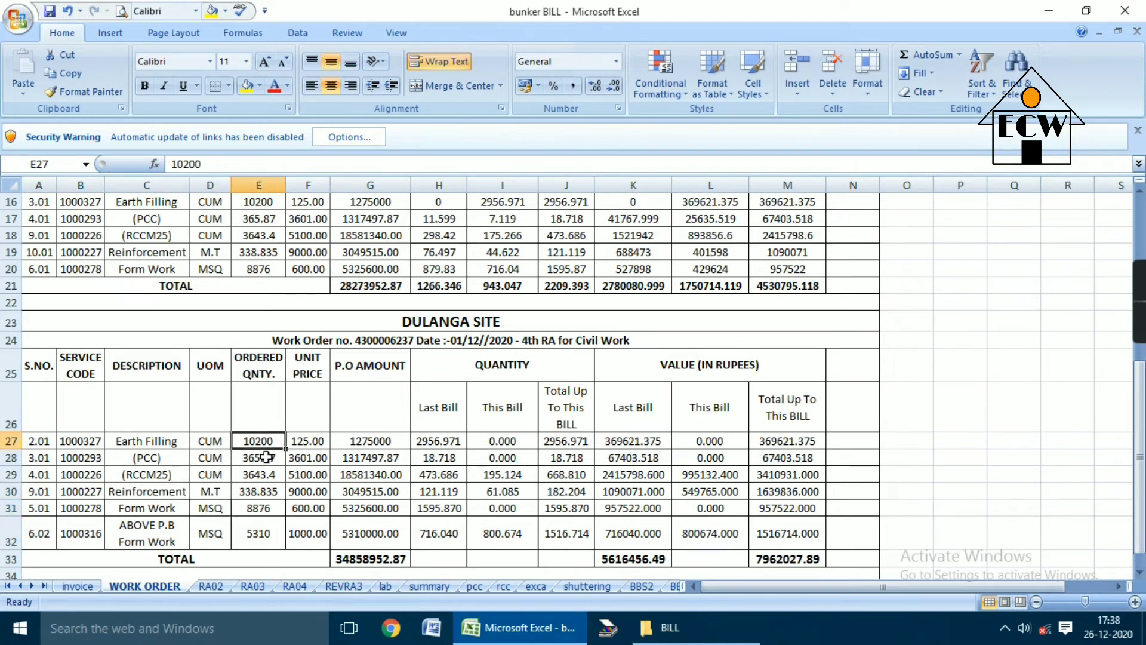
pyautogui.click(265, 458)
pyautogui.click(265, 475)
pyautogui.click(266, 492)
pyautogui.click(269, 524)
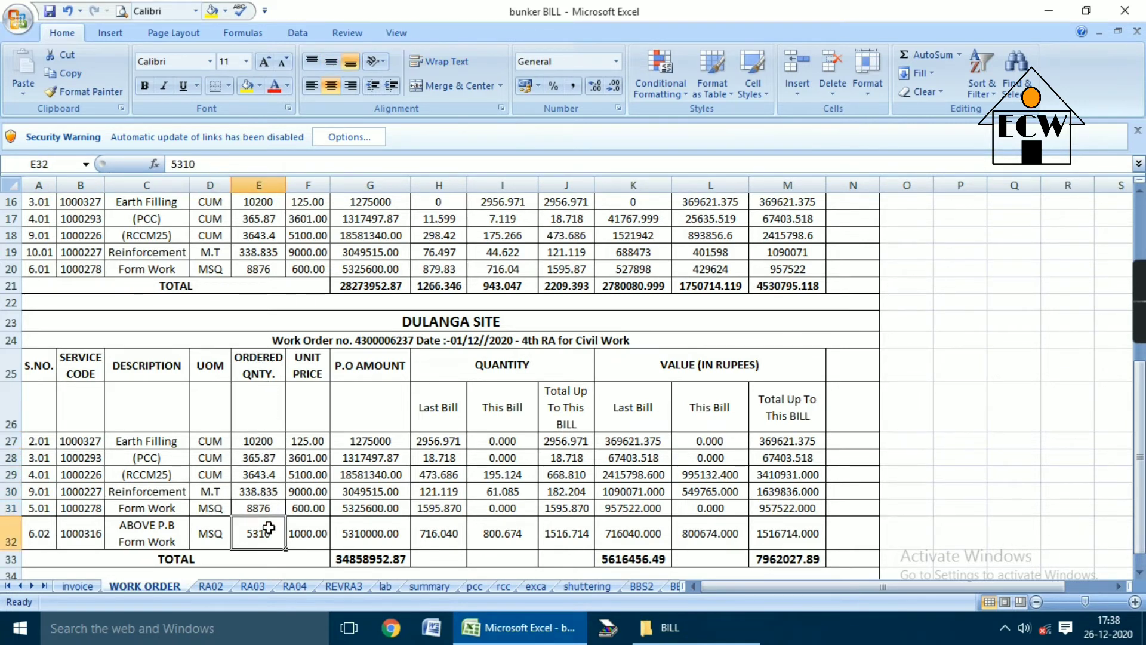
# Review the unit prices of the 4th RA items from Earth Filling down to Form Work.
pyautogui.click(313, 441)
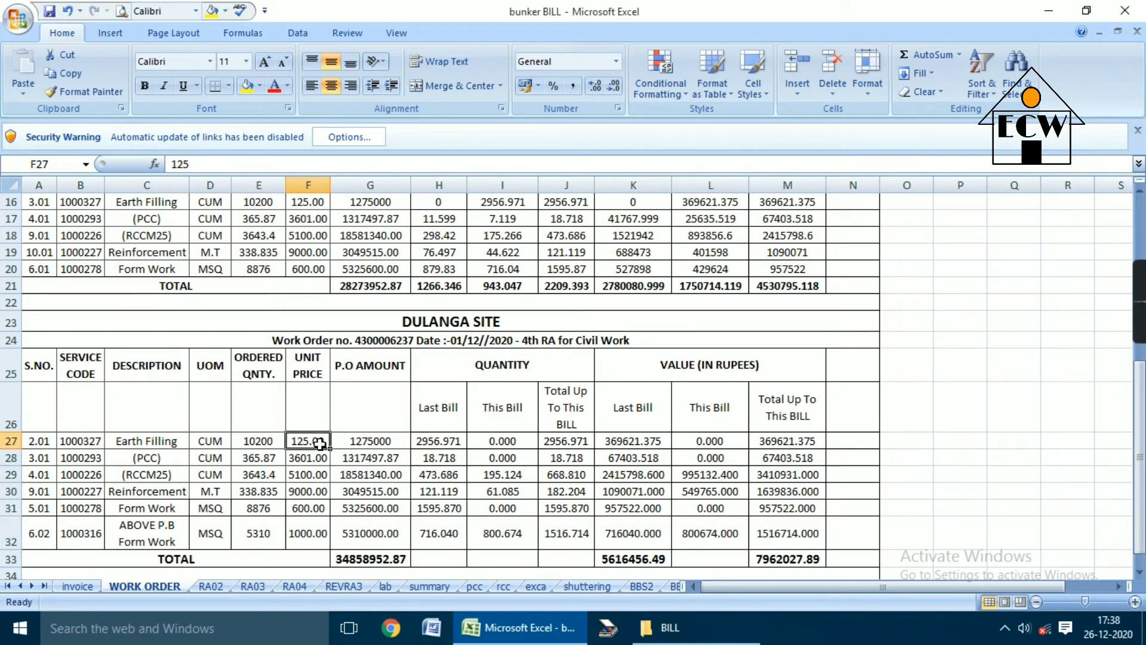
pyautogui.click(311, 458)
pyautogui.click(311, 476)
pyautogui.click(312, 491)
pyautogui.click(312, 508)
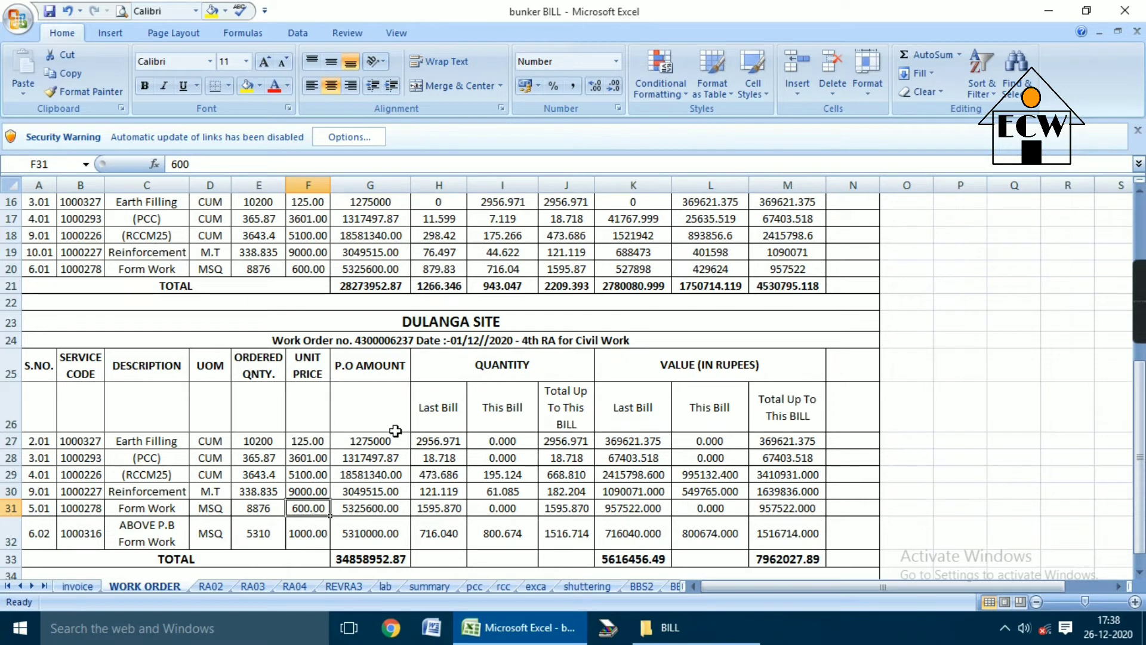
# Inspect the Earth Filling P.O Amount formula and the unit price and ordered quantity cells it multiplies.
pyautogui.click(305, 439)
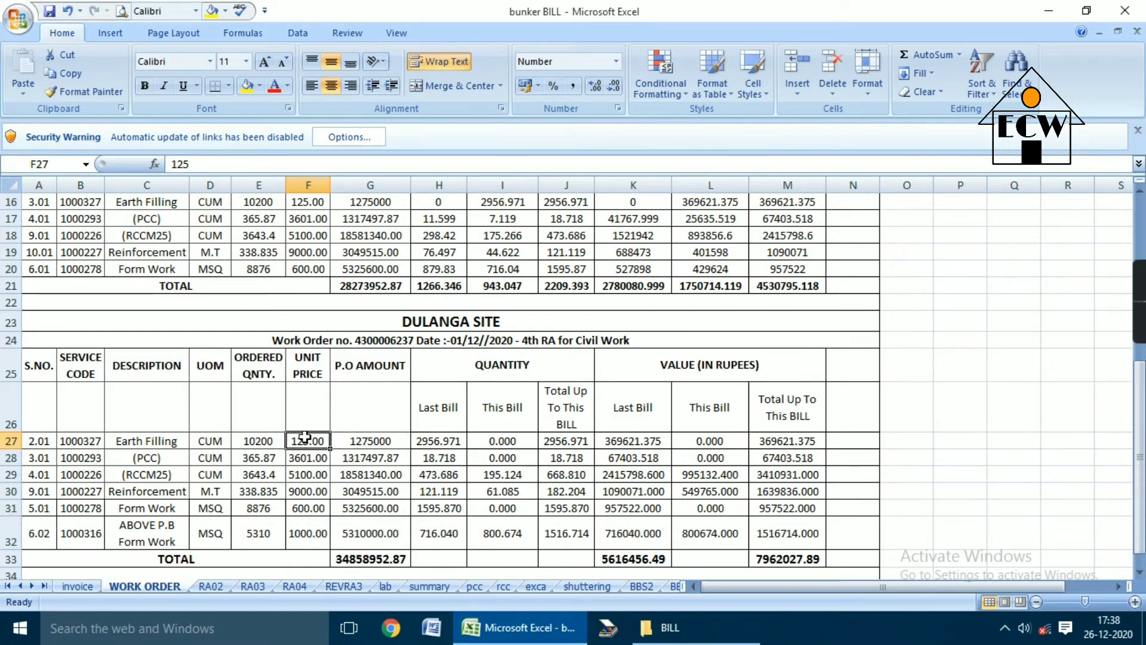
pyautogui.click(375, 444)
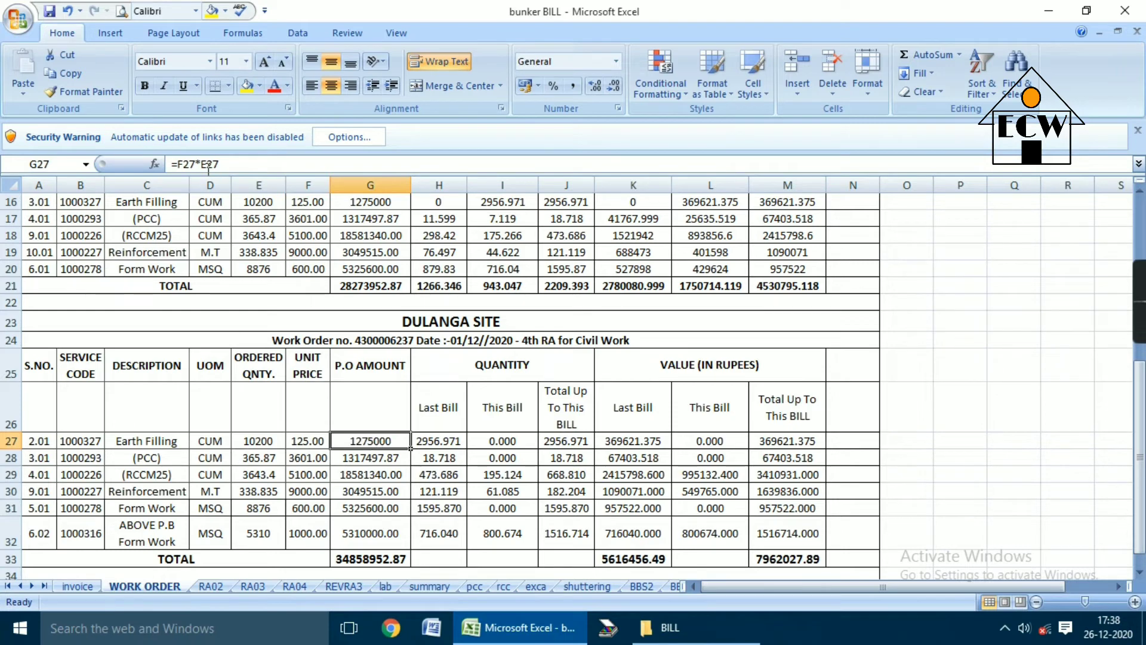
pyautogui.doubleClick(366, 438)
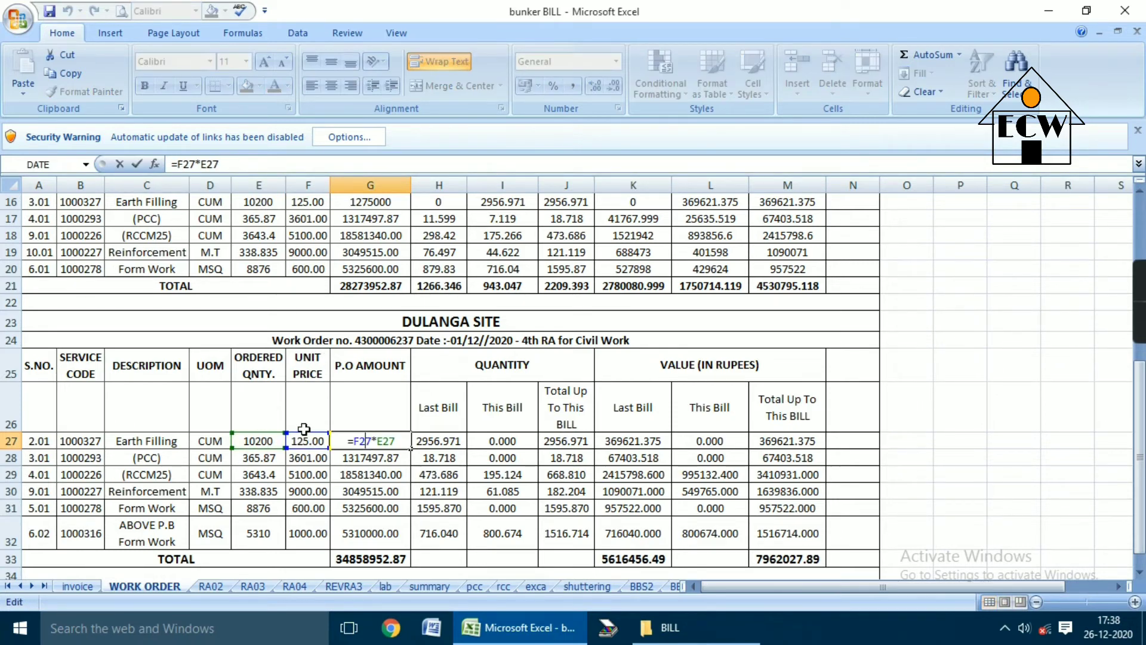
pyautogui.press('Return')
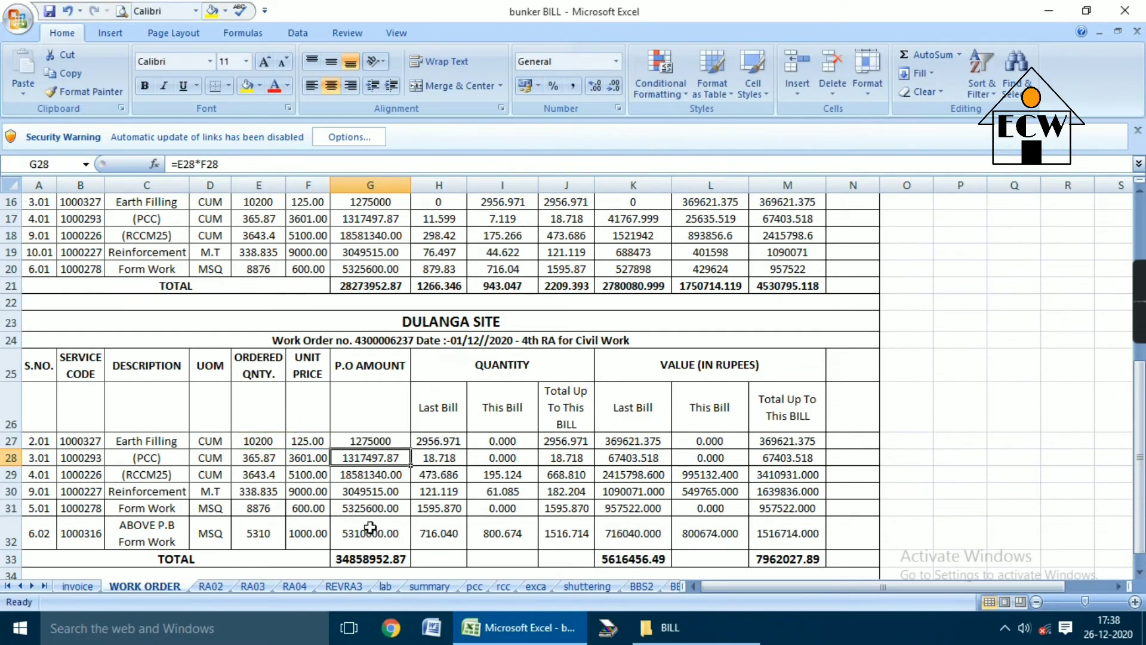
# Examine Earth Filling's last bill, this bill and cumulative quantities, plus its last bill value formula.
pyautogui.click(439, 444)
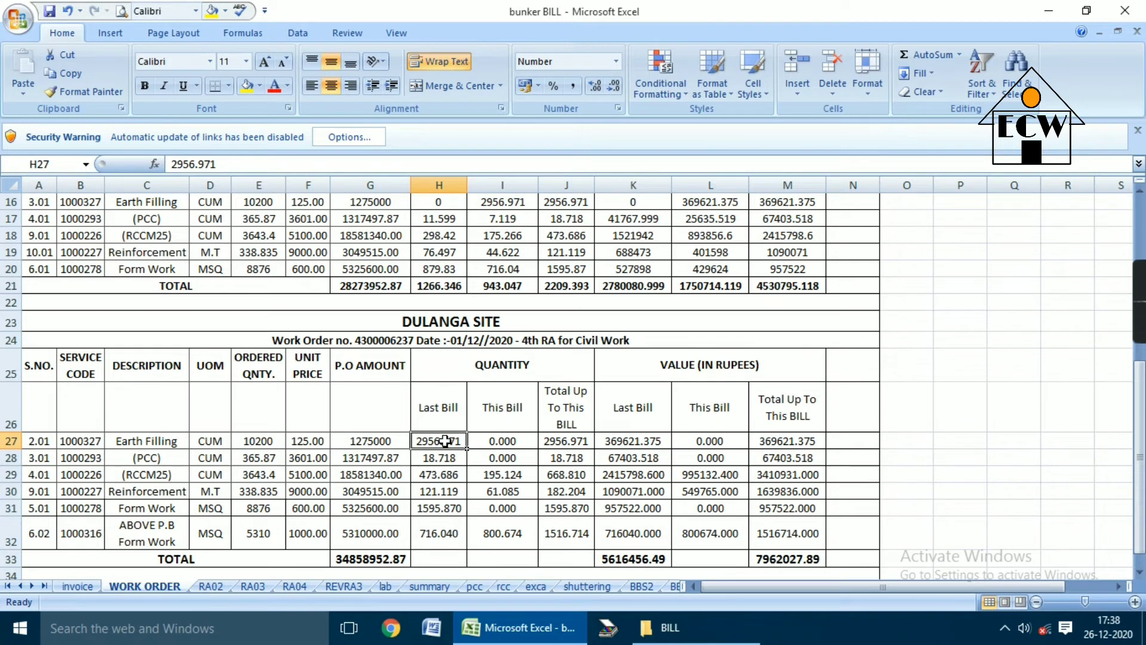
pyautogui.click(486, 443)
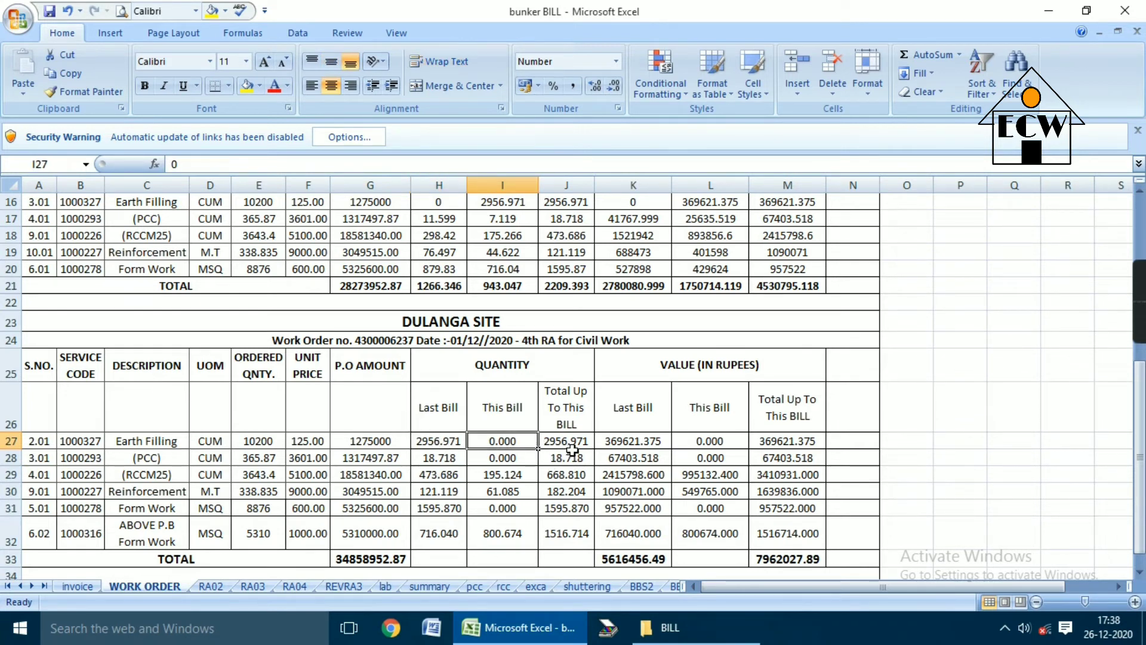
pyautogui.click(573, 443)
pyautogui.click(624, 443)
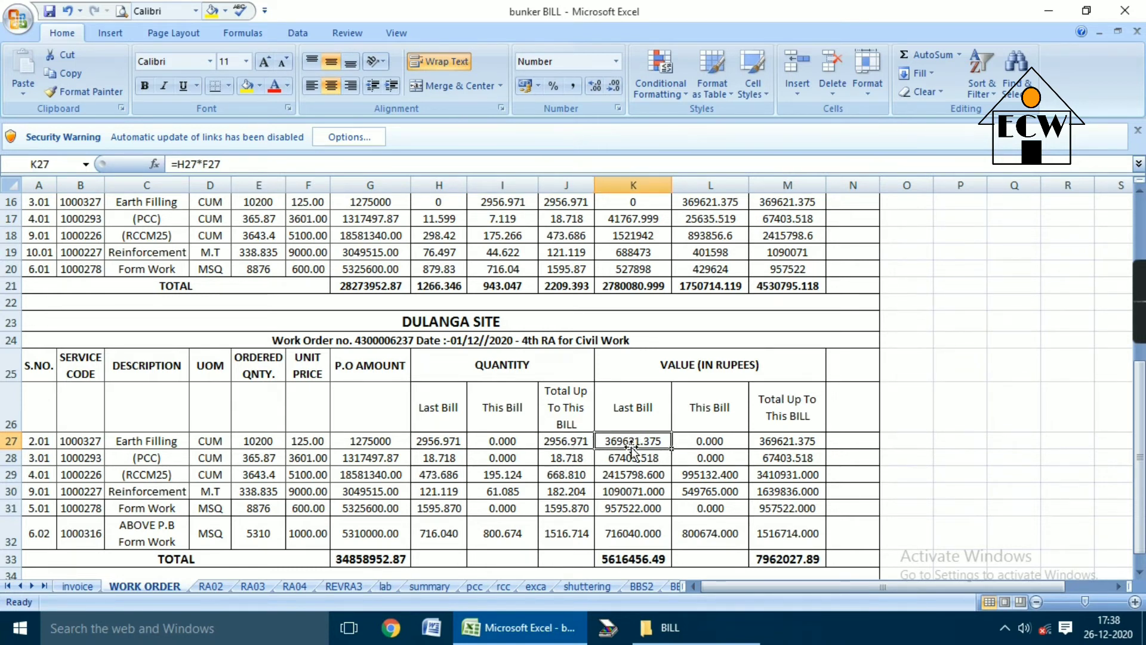
# Highlight the QUANTITY block and the VALUE (IN RUPEES) block of the 4th RA table to compare them.
pyautogui.click(710, 375)
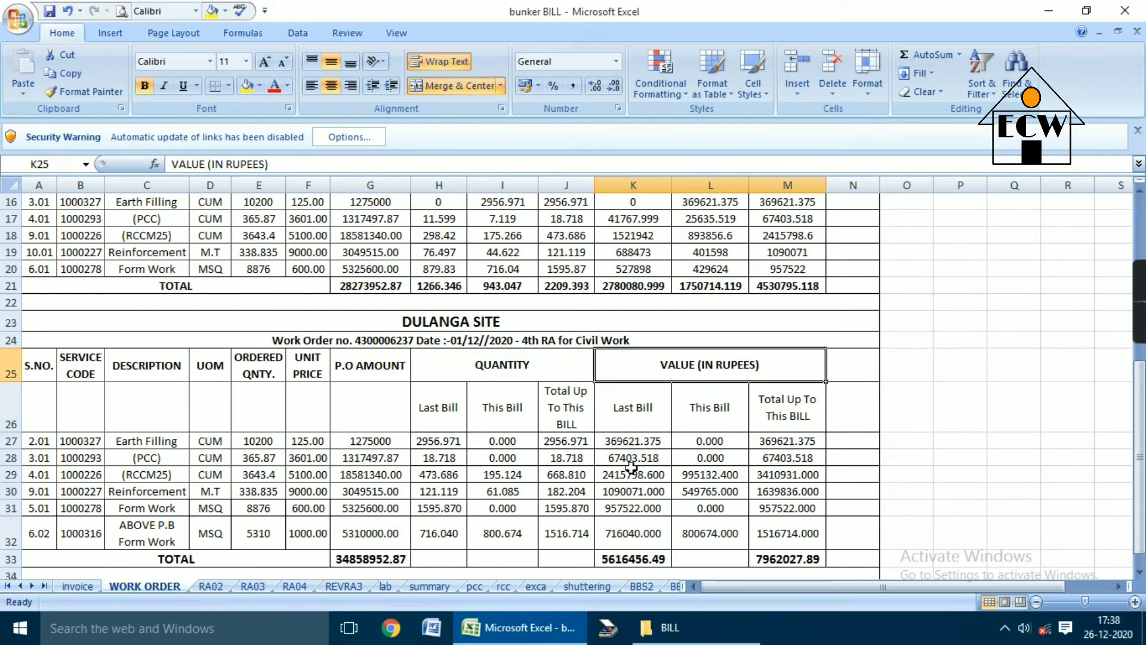
pyautogui.moveTo(472, 369); pyautogui.dragTo(494, 515)
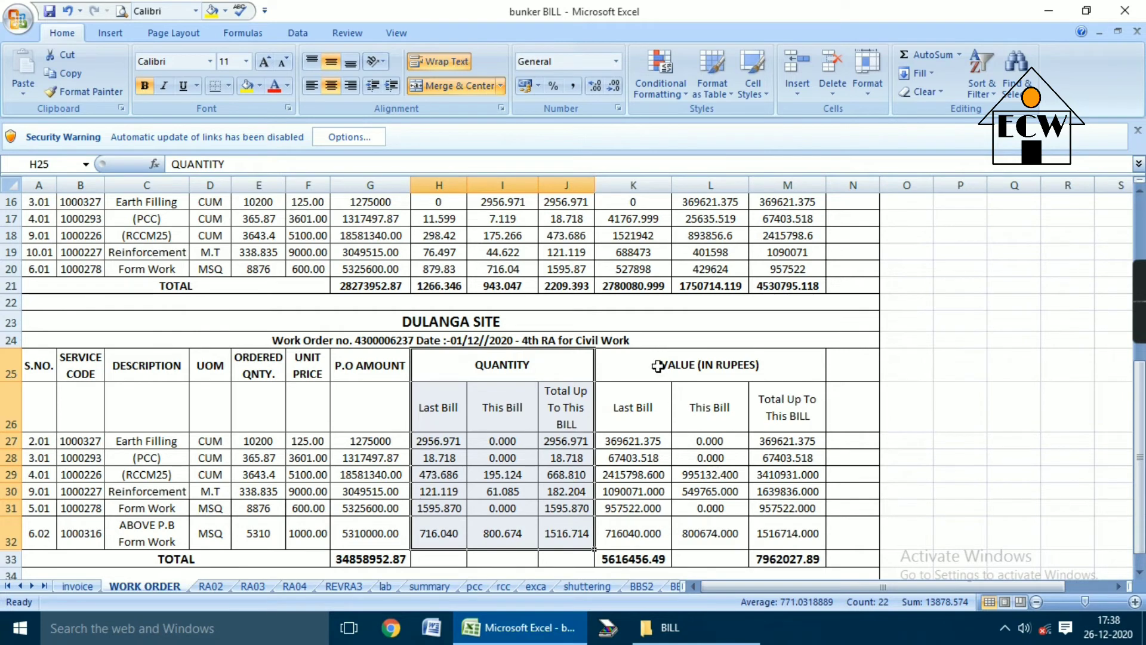
pyautogui.moveTo(658, 367); pyautogui.dragTo(700, 513)
pyautogui.scroll(-1, 713, 474)
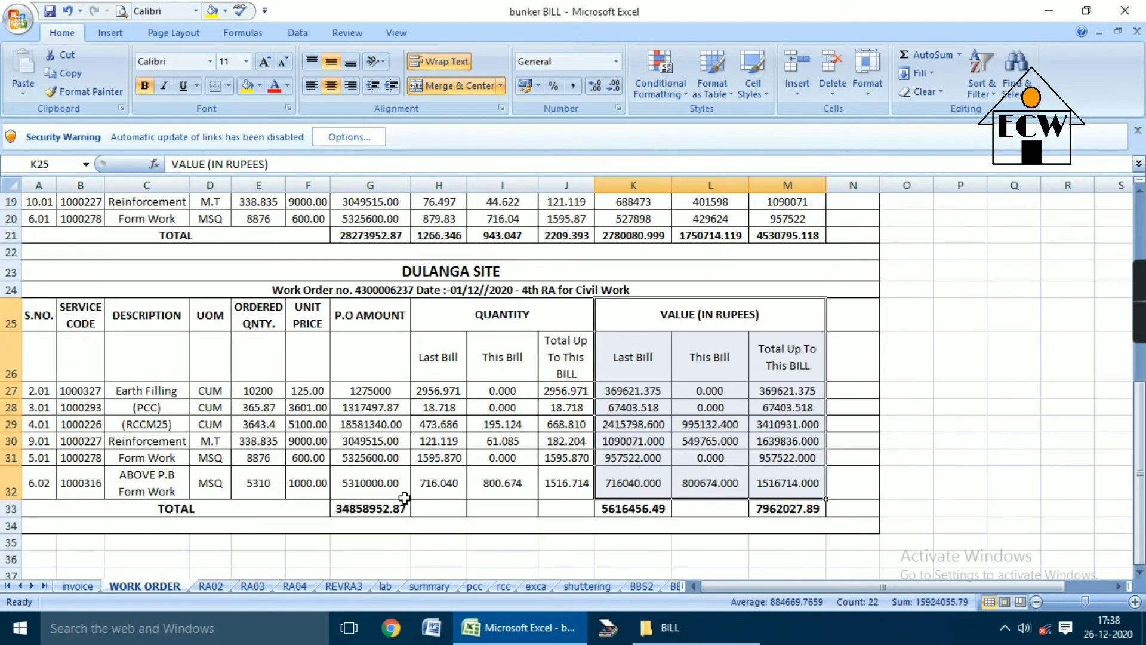
pyautogui.click(400, 524)
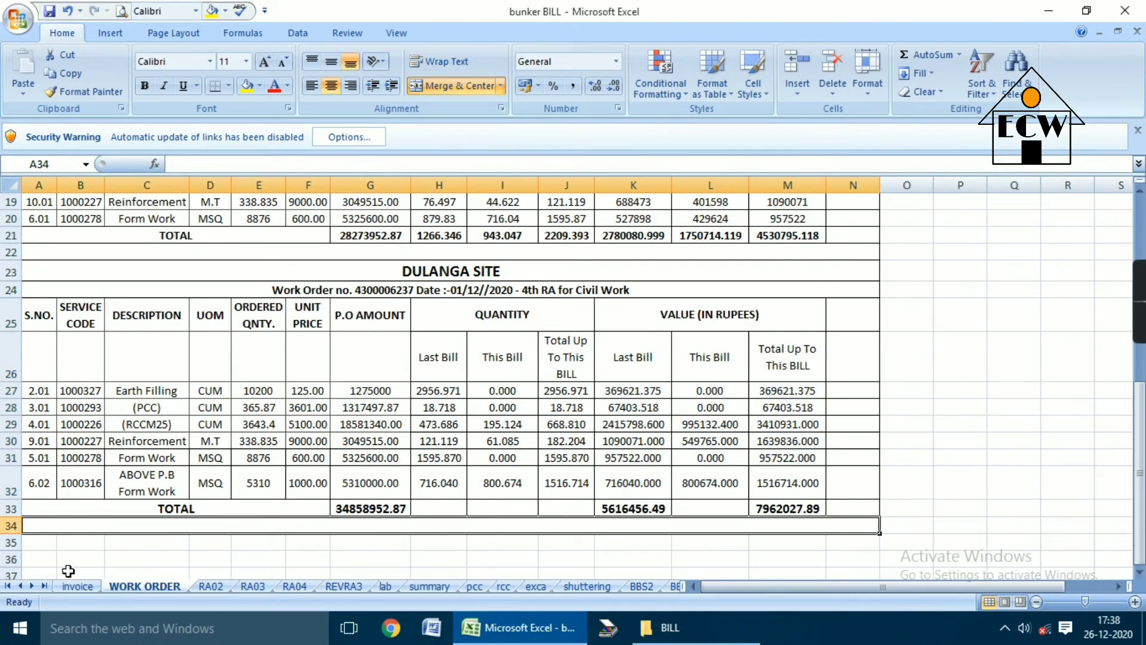
# Open the invoice sheet and review the TAX INVOICE title, header details and Supplier's Ref.
pyautogui.click(78, 586)
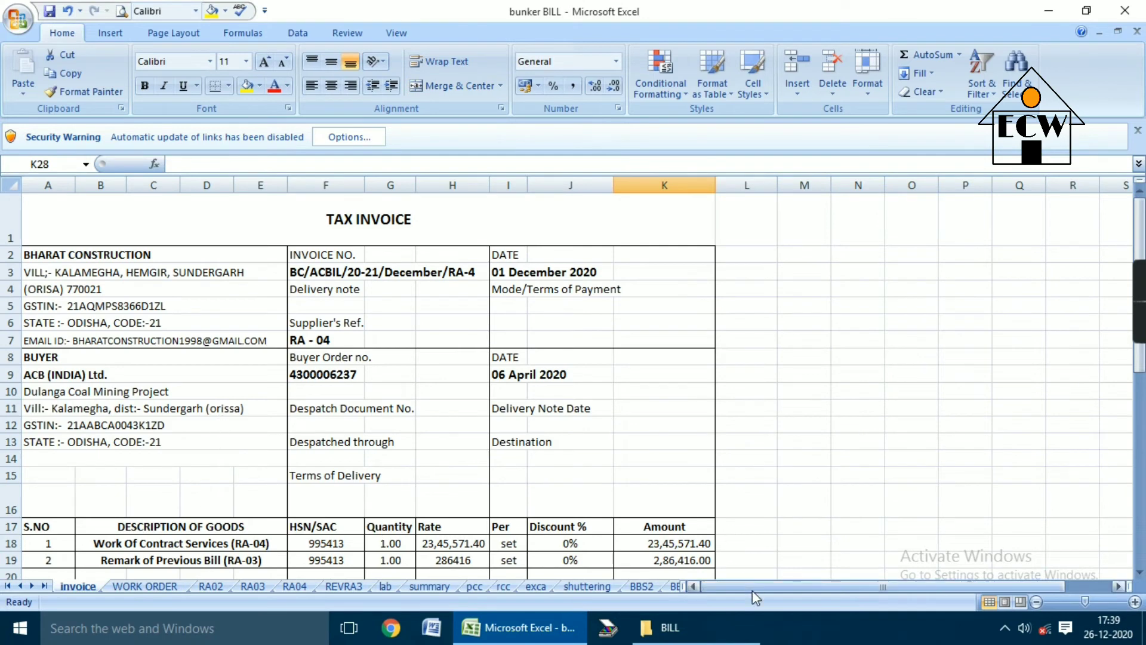
pyautogui.click(129, 309)
pyautogui.click(282, 229)
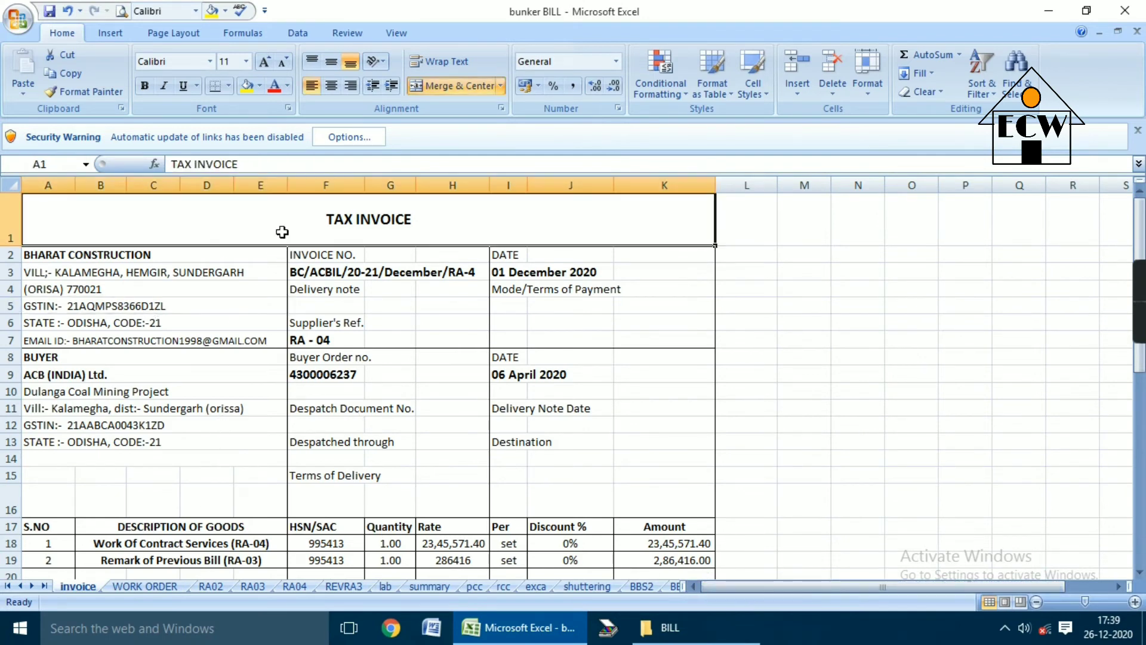
pyautogui.click(469, 340)
pyautogui.click(442, 372)
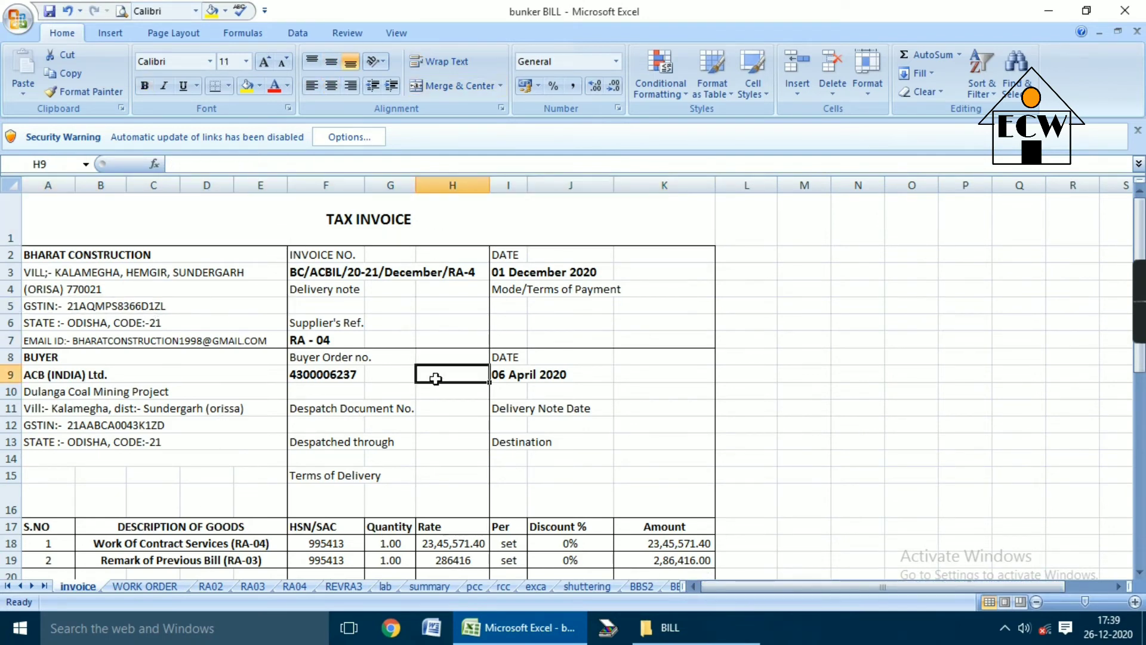
pyautogui.scroll(-1, 348, 369)
pyautogui.click(330, 253)
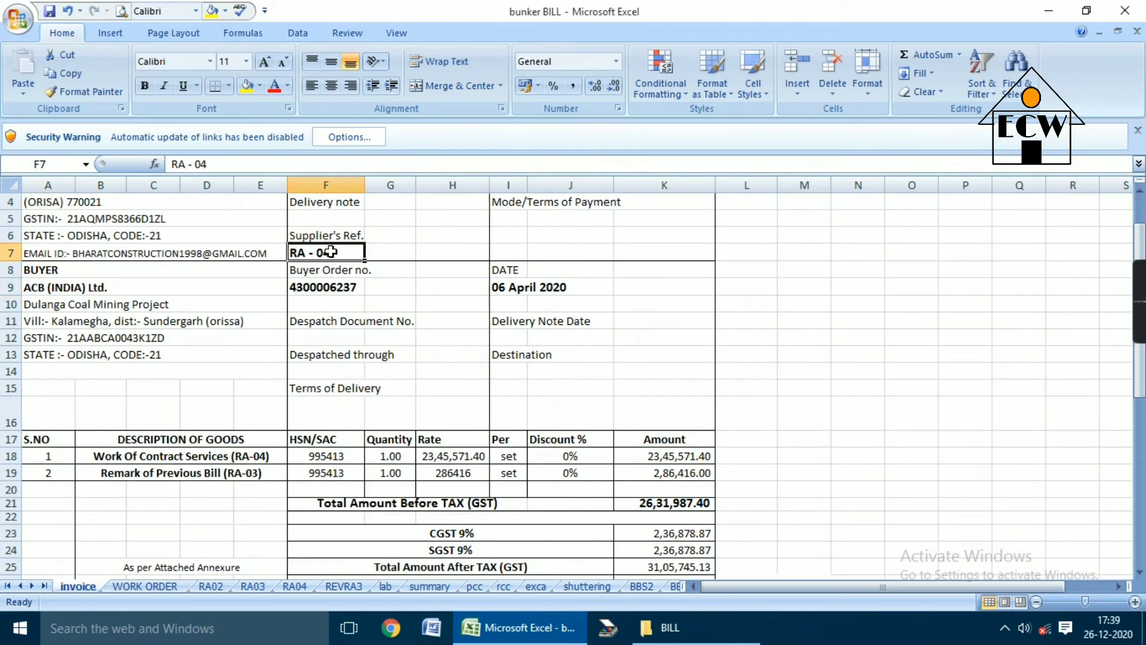
pyautogui.scroll(1, 391, 277)
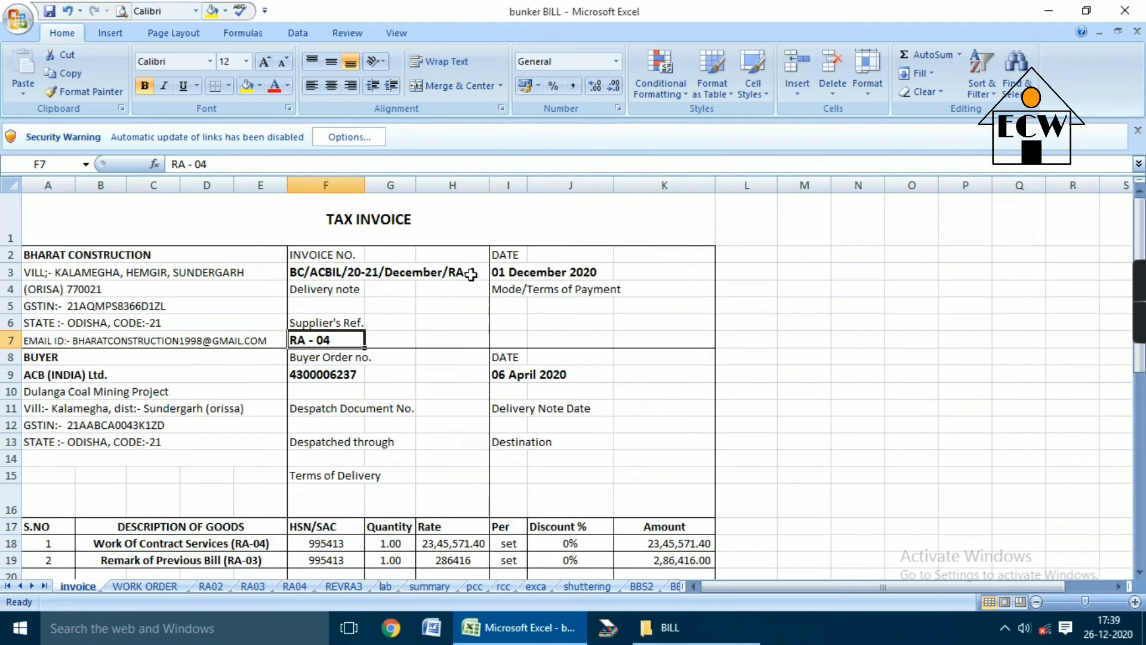
pyautogui.scroll(-1, 434, 391)
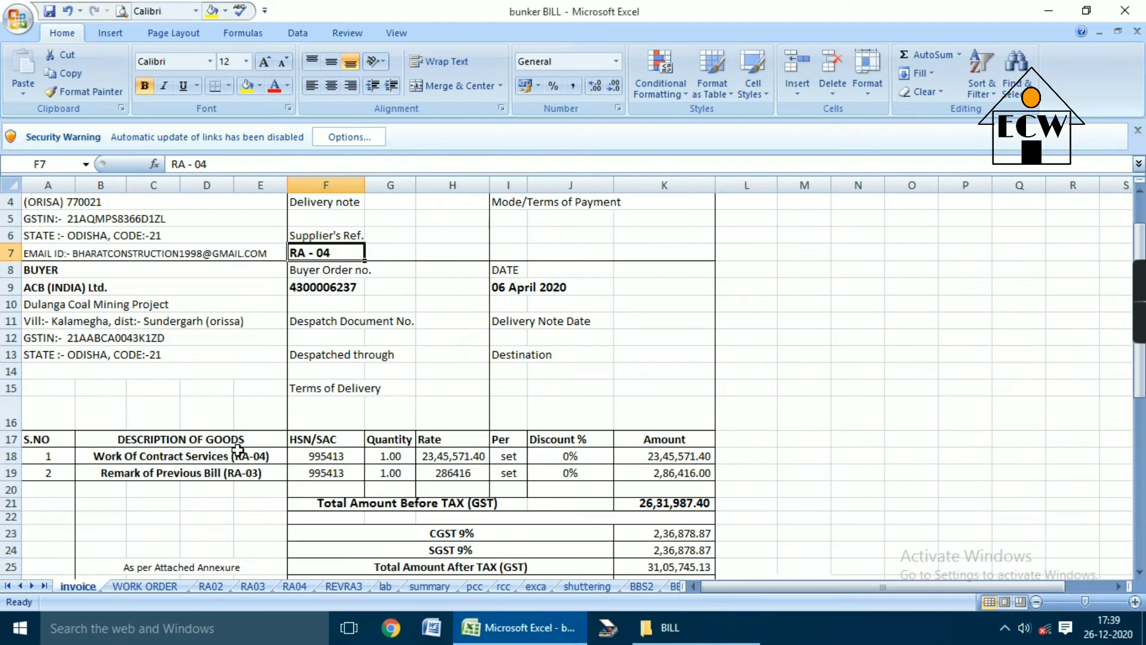
# Review the RA-04 and RA-03 goods descriptions and the Total Amount Before TAX (GST) formula.
pyautogui.click(207, 458)
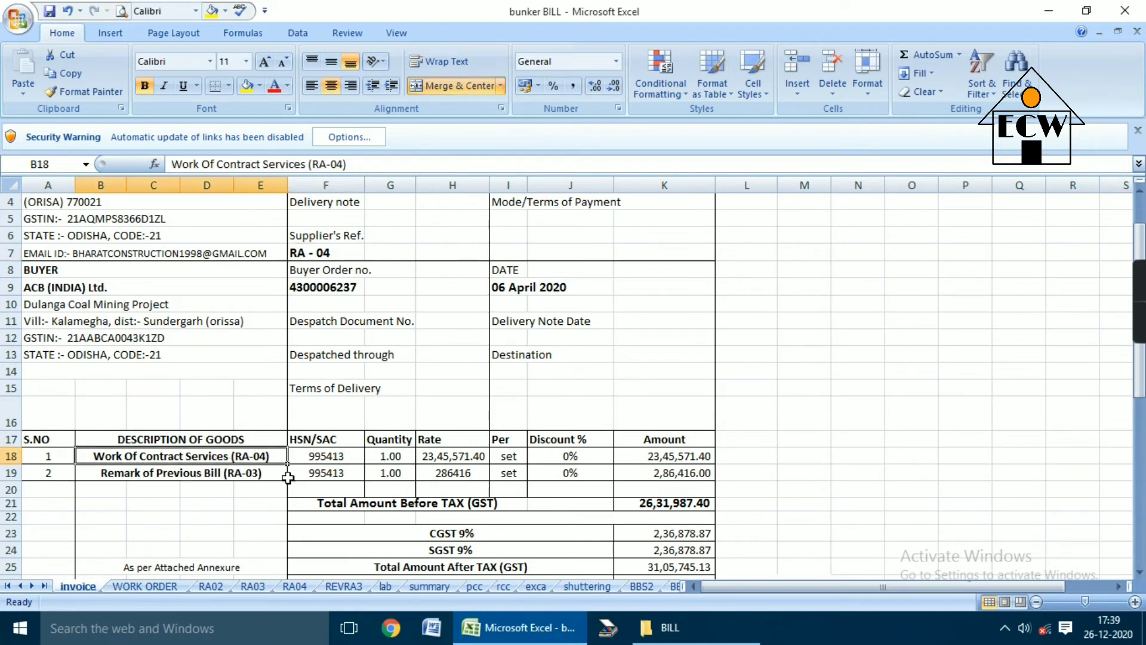
pyautogui.click(191, 477)
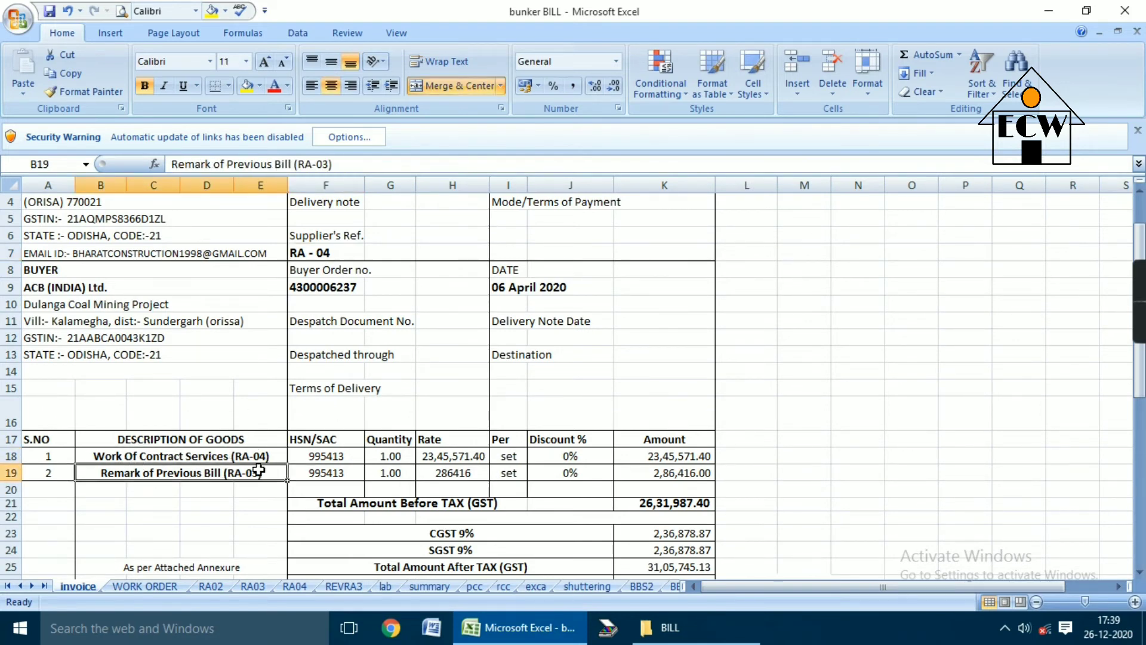
pyautogui.click(651, 501)
# Inspect the invoice formulas for CGST 9%, SGST 9%, Total Amount After TAX and Total Amount After Round Off.
pyautogui.scroll(-1, 634, 509)
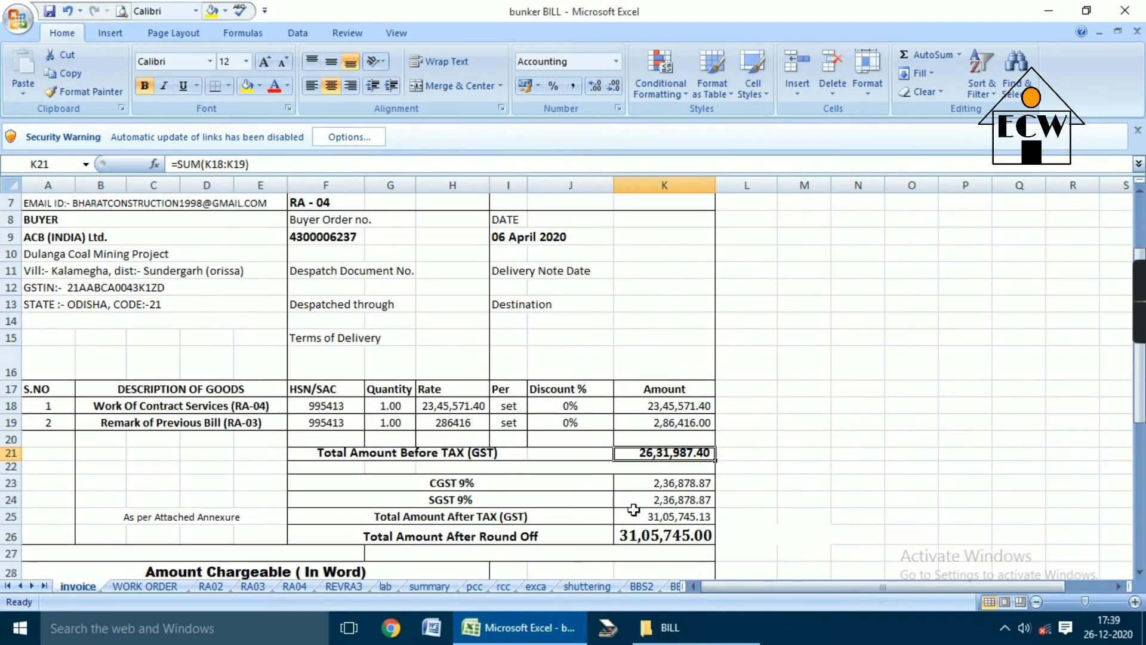
pyautogui.click(632, 484)
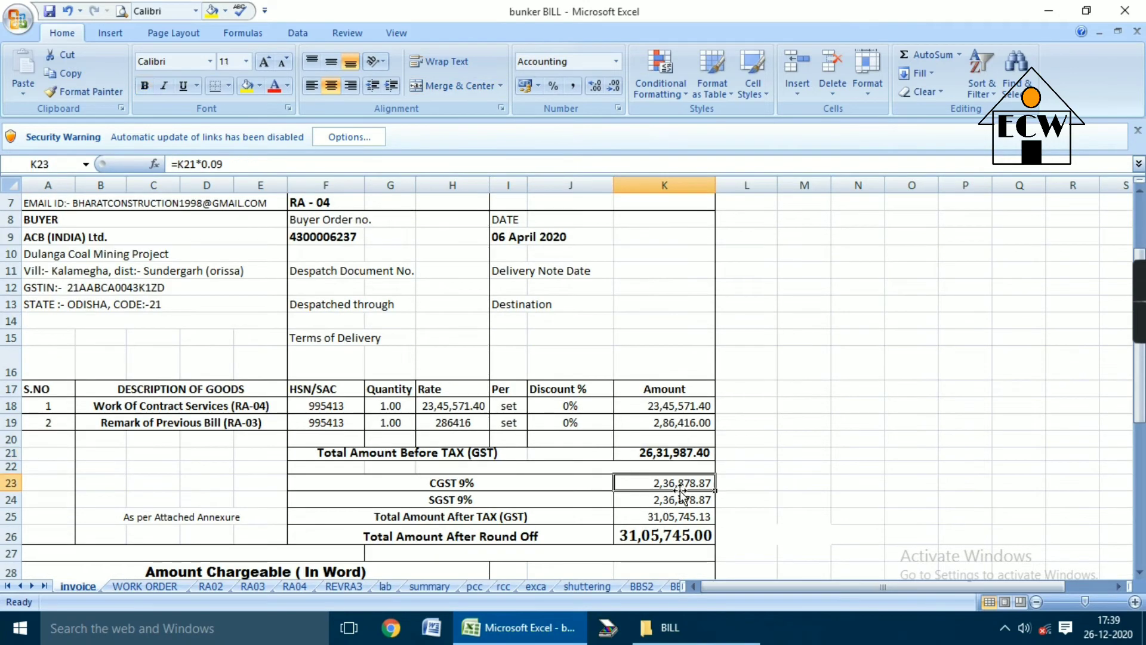
pyautogui.click(664, 507)
pyautogui.click(660, 517)
pyautogui.click(654, 531)
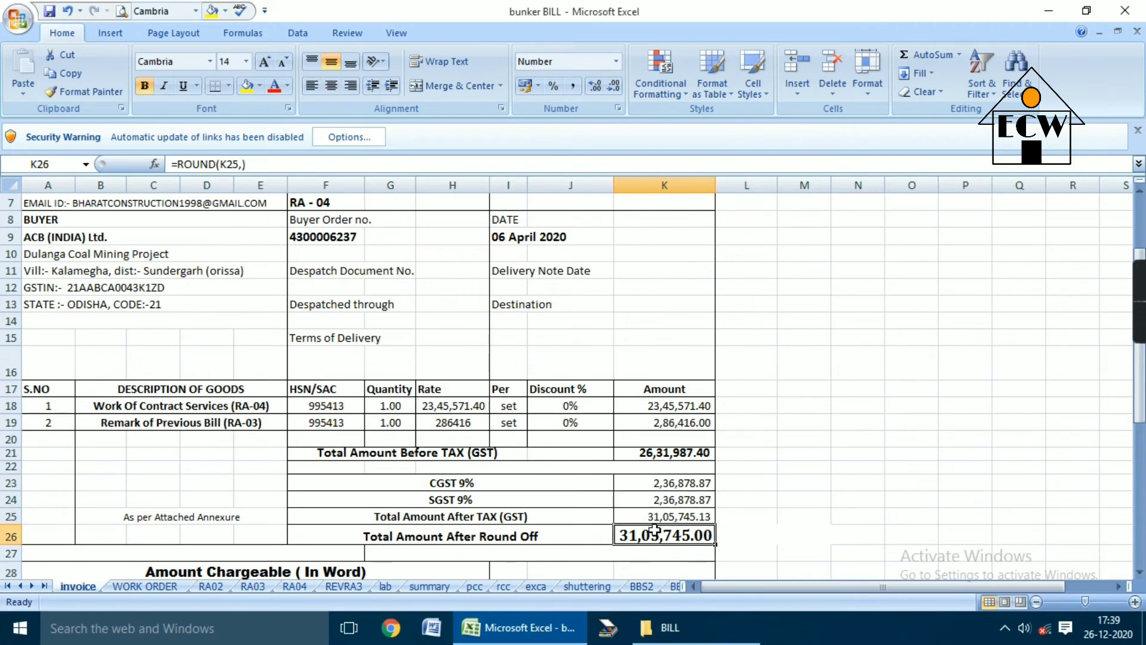
# Trace the invoice's RA-04 amount to the Total formula on the RA04 sheet, and return to the invoice sheet.
pyautogui.click(664, 454)
pyautogui.click(657, 403)
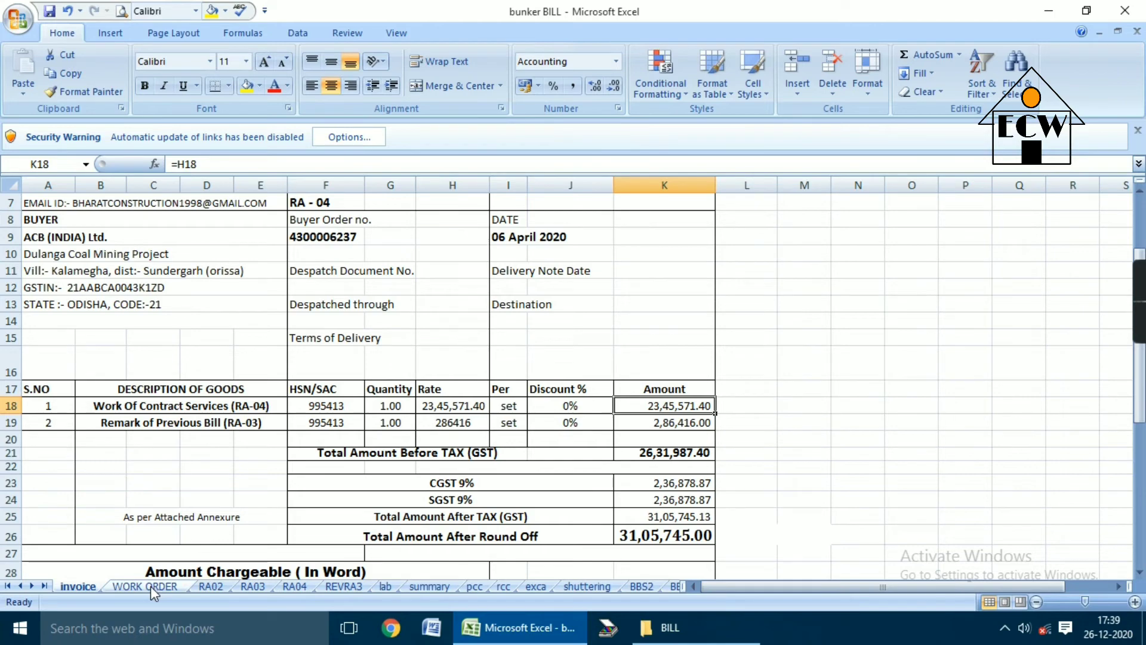
pyautogui.click(295, 587)
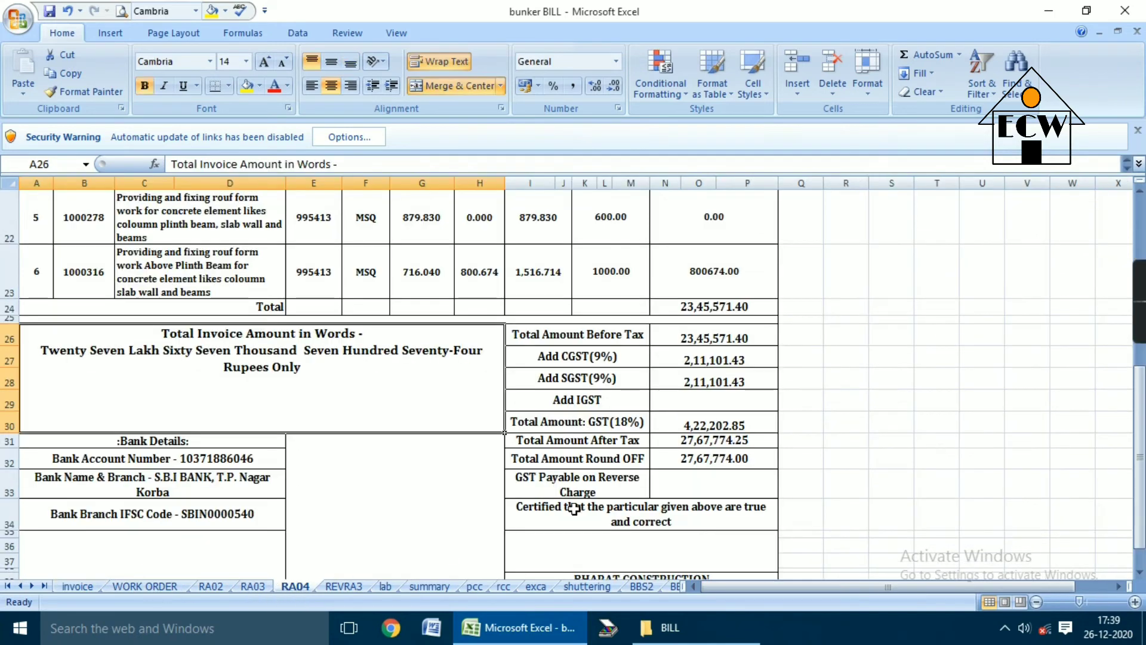
pyautogui.click(713, 311)
pyautogui.doubleClick(709, 307)
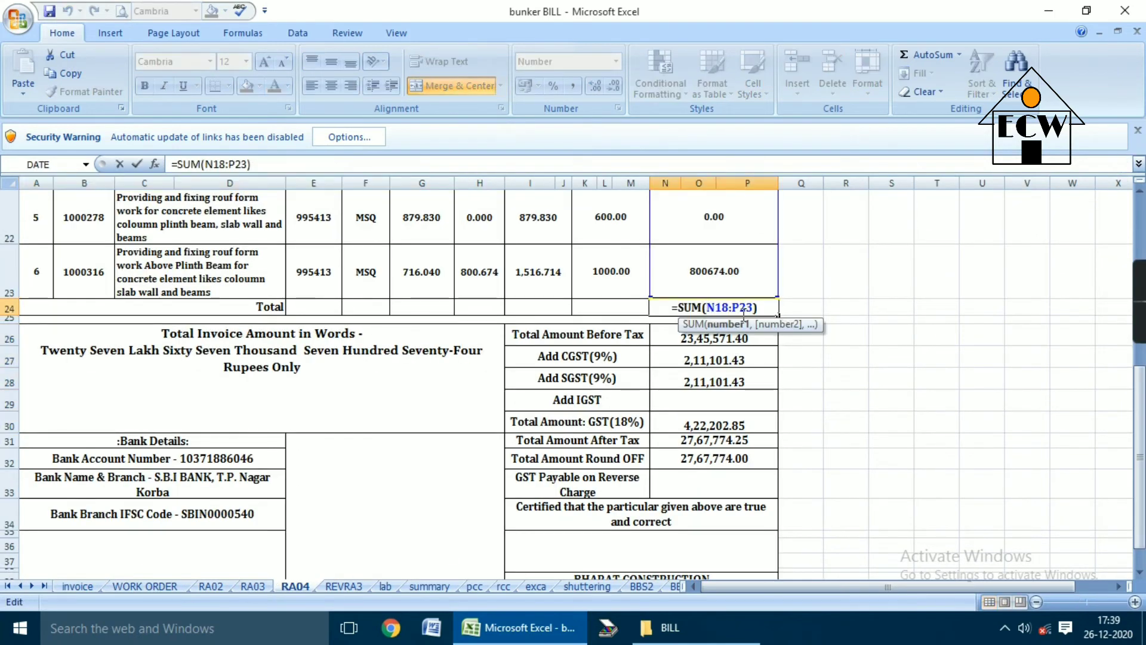
pyautogui.press('Return')
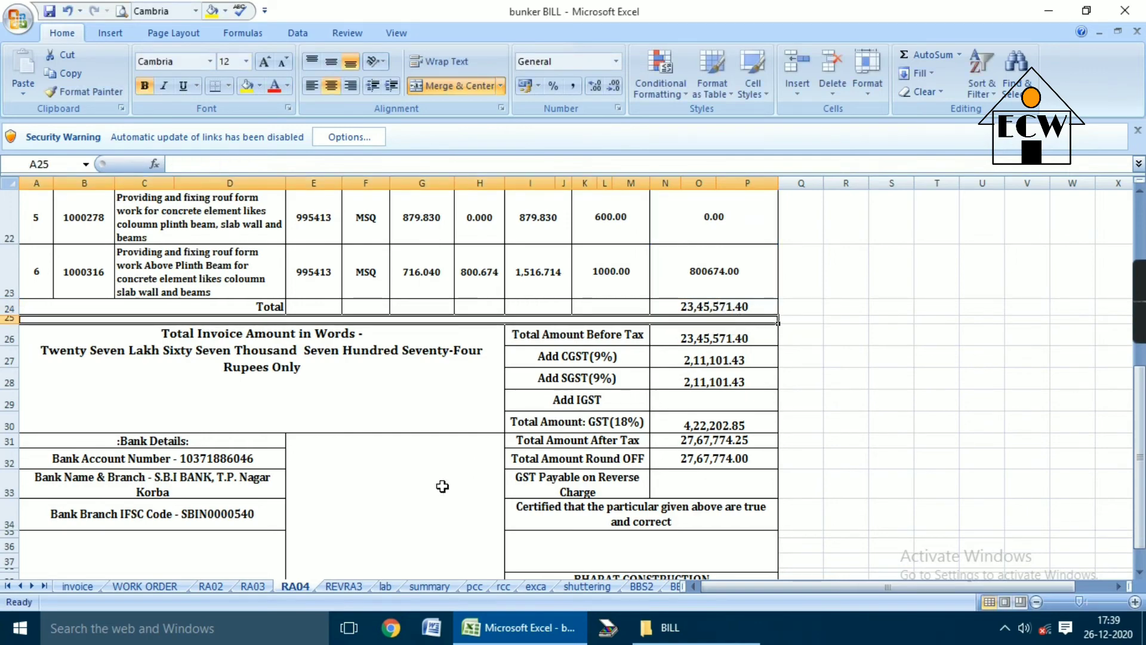
pyautogui.click(89, 587)
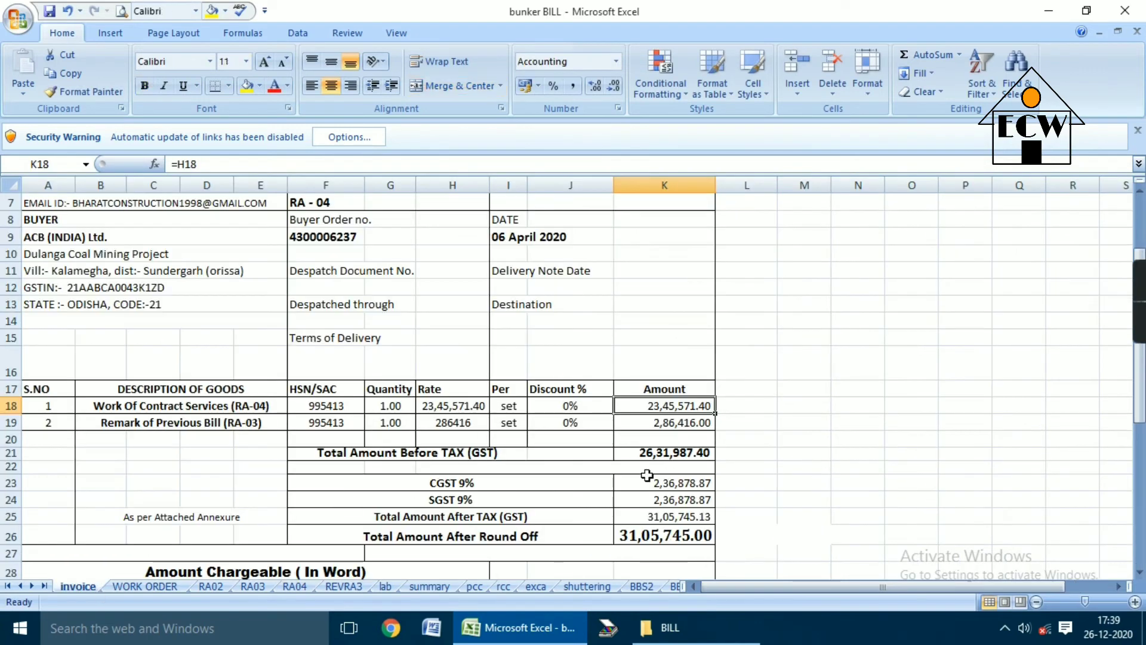
# Inspect the RA-03 amount formula on the invoice, and review the Amount Chargeable in words, Declaration and Authorized Signatory sections.
pyautogui.click(673, 423)
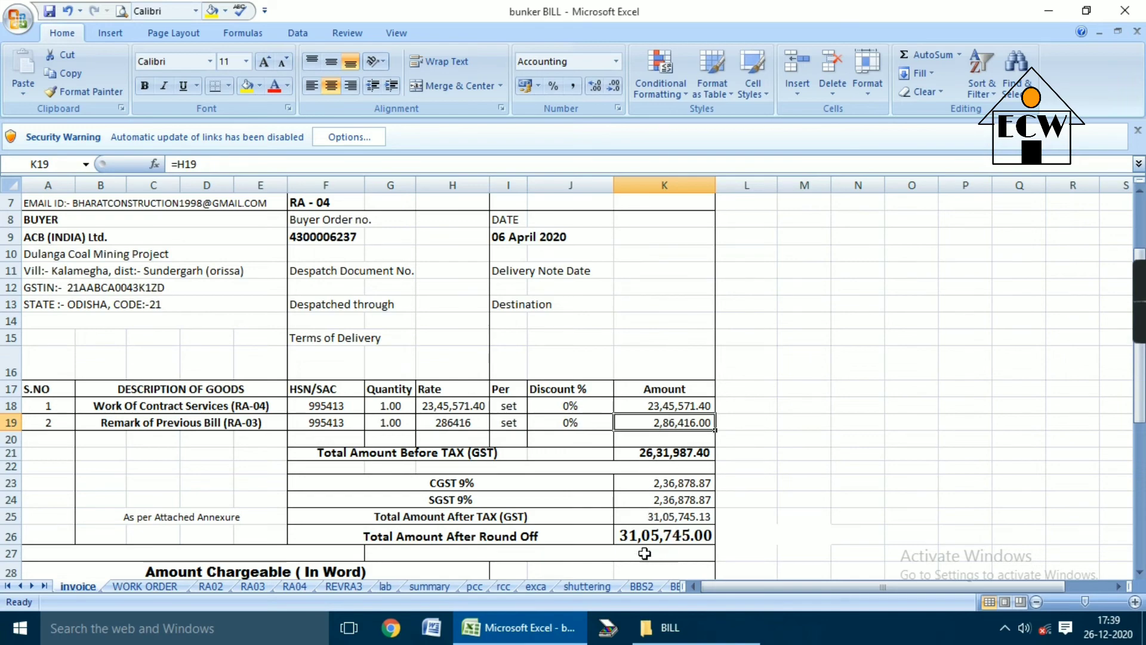
pyautogui.scroll(-2, 631, 477)
pyautogui.scroll(-4, 631, 478)
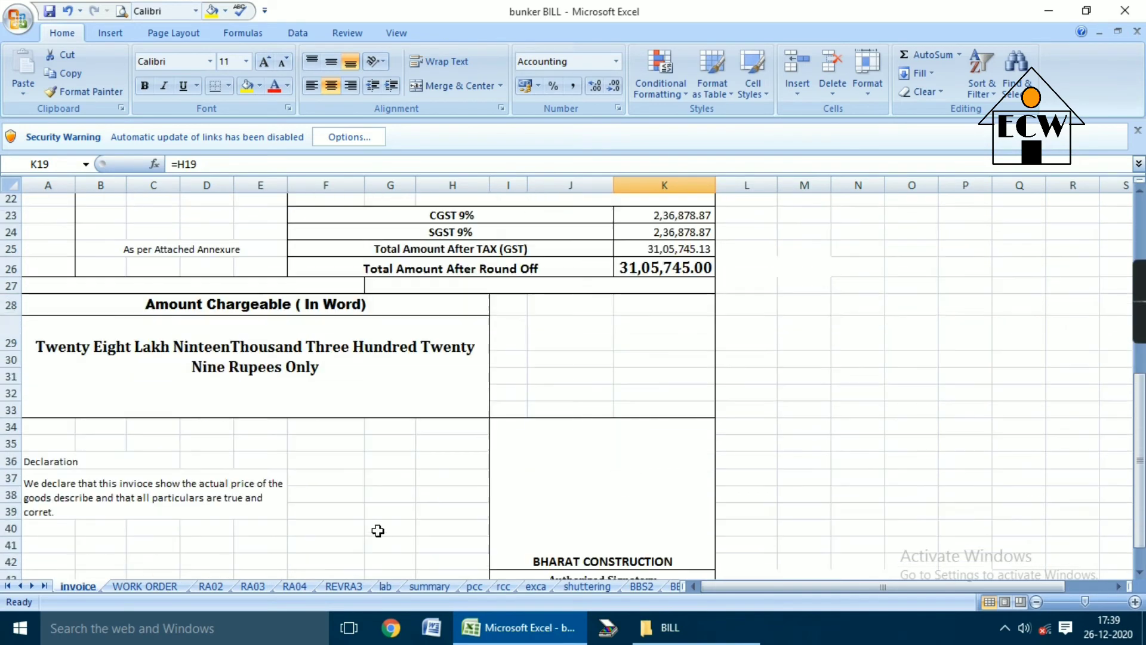
pyautogui.scroll(-2, 383, 551)
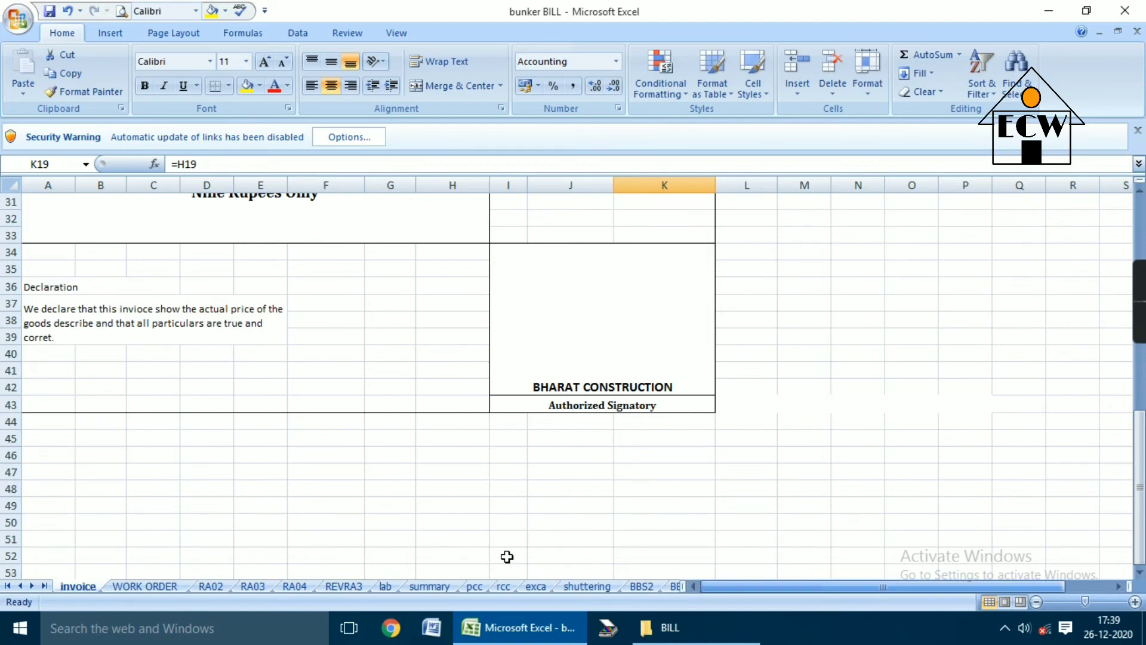
pyautogui.scroll(2, 206, 471)
pyautogui.scroll(8, 209, 466)
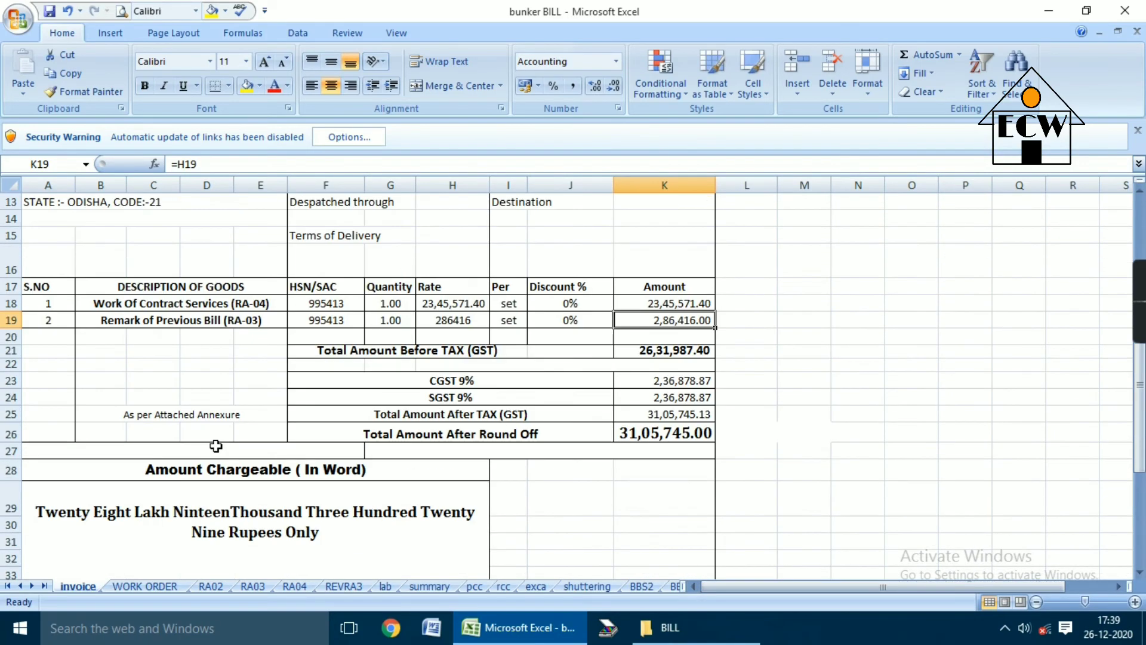
pyautogui.scroll(-7, 161, 349)
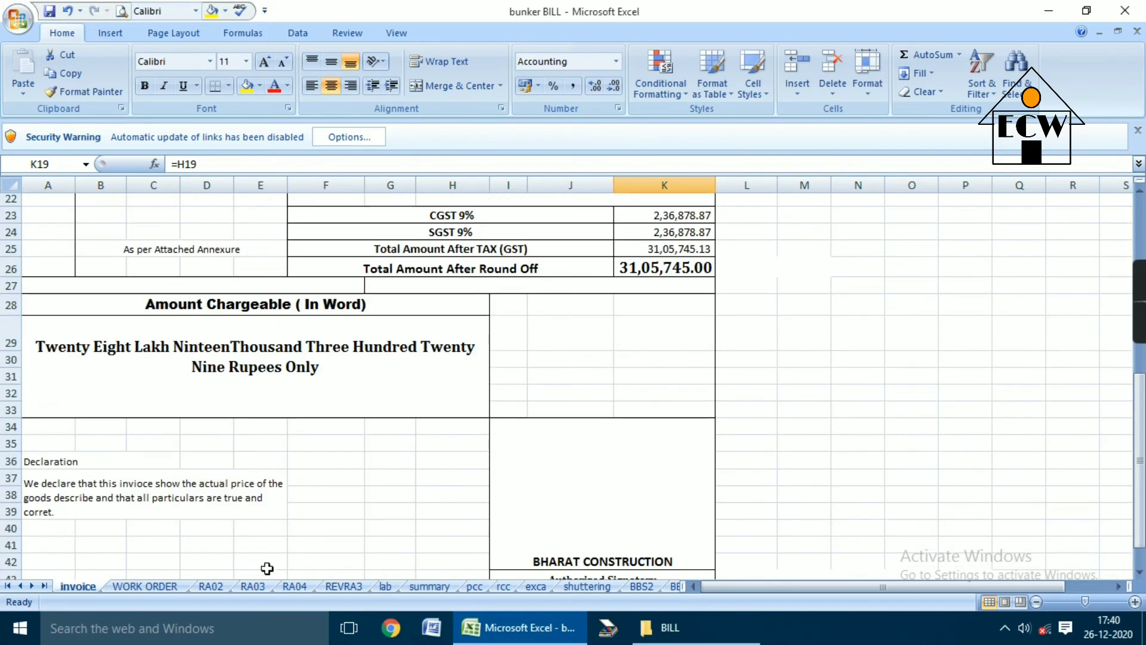
# Go through the WORK ORDER, rcc and shuttering sheets, ending on the BBS2 sheet.
pyautogui.click(144, 586)
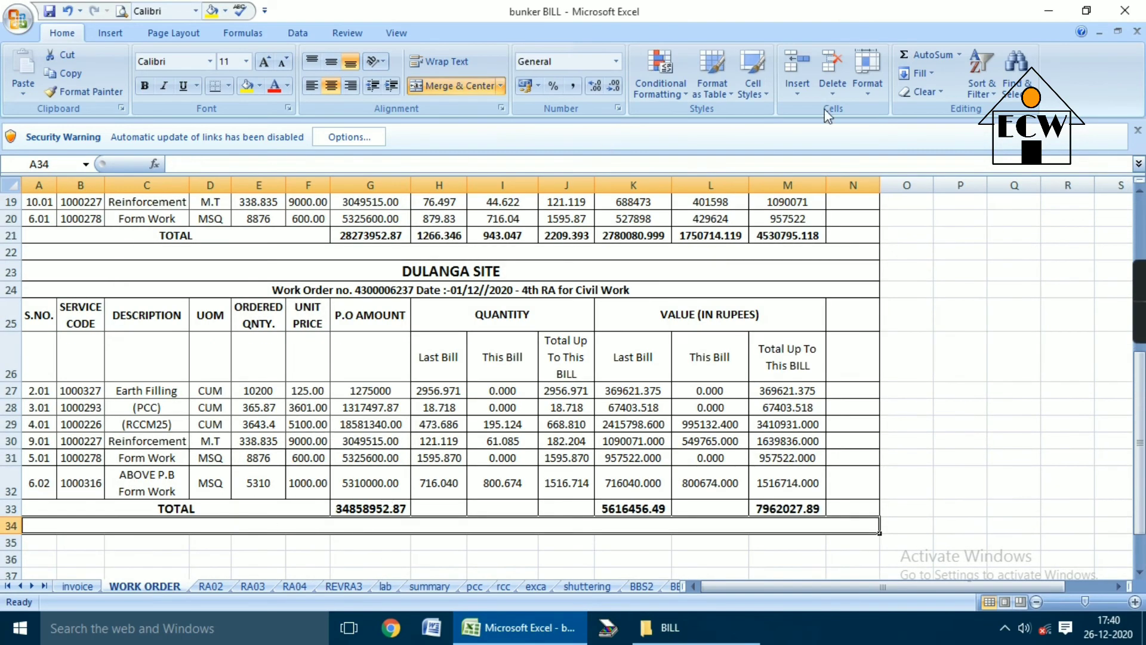
pyautogui.click(504, 586)
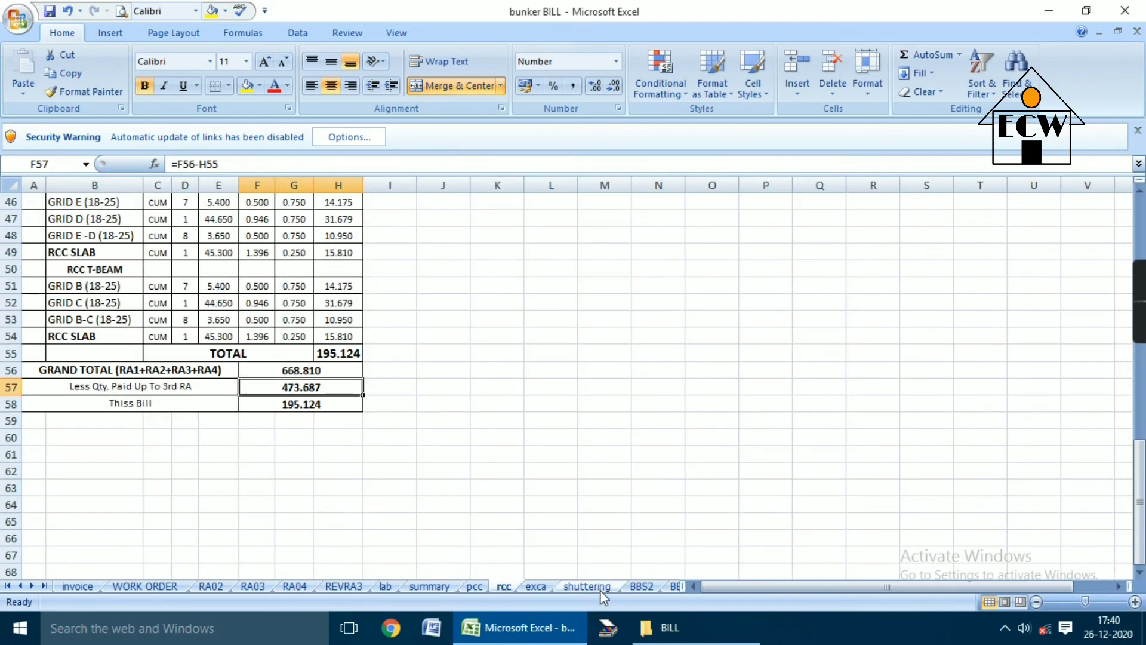
pyautogui.click(603, 587)
pyautogui.click(644, 585)
# Review the column bar, lapping bar and stirrup entries of the bar bending schedule on BBS2.
pyautogui.scroll(-10, 529, 472)
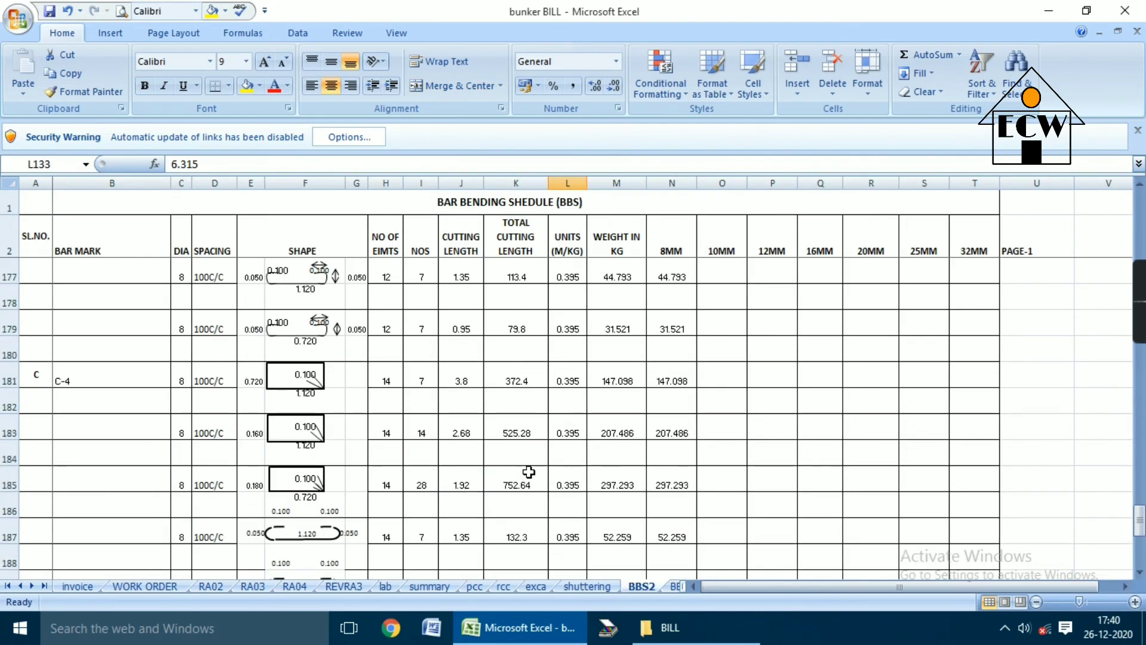
pyautogui.scroll(3, 529, 472)
pyautogui.scroll(-3, 528, 472)
pyautogui.scroll(5, 525, 470)
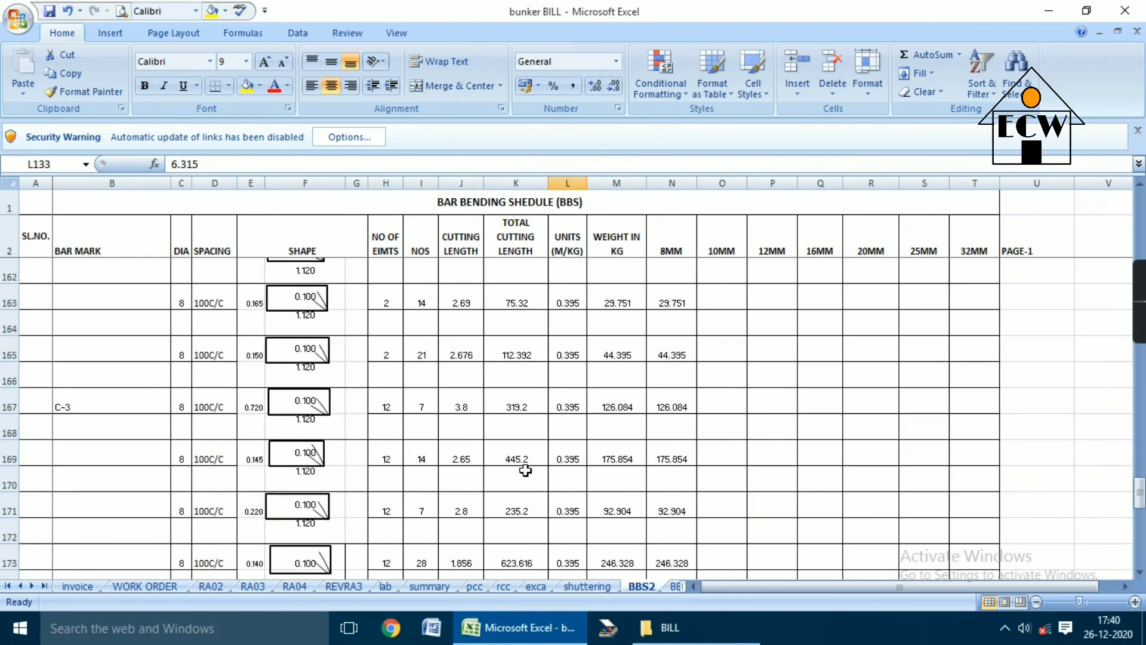
pyautogui.scroll(10, 525, 470)
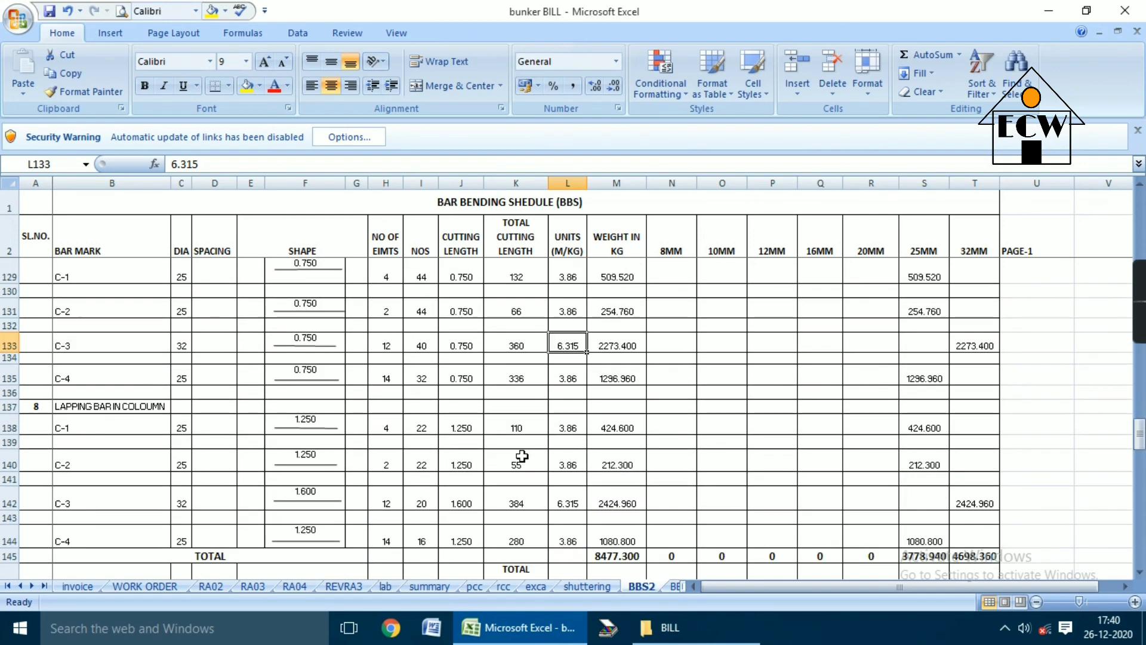
pyautogui.scroll(1, 522, 456)
# Review the plinth beam schedule on BBS3, the TOTAL STEEL table on BBS4 and the bar entries on Sheet1.
pyautogui.click(644, 586)
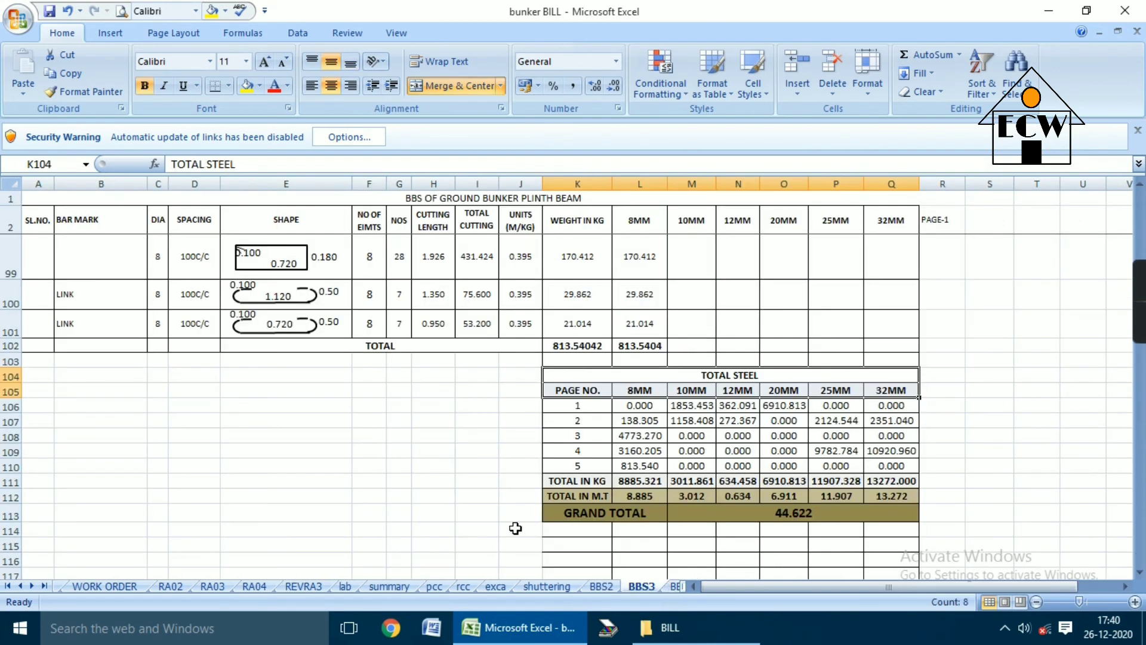
pyautogui.scroll(14, 619, 456)
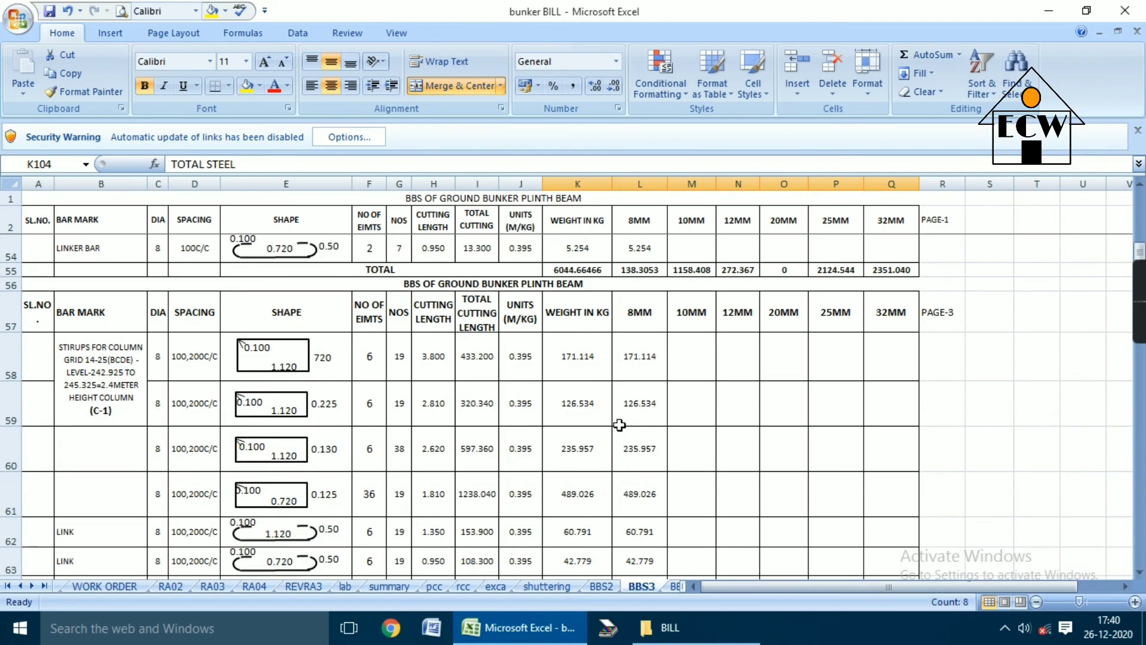
pyautogui.click(673, 586)
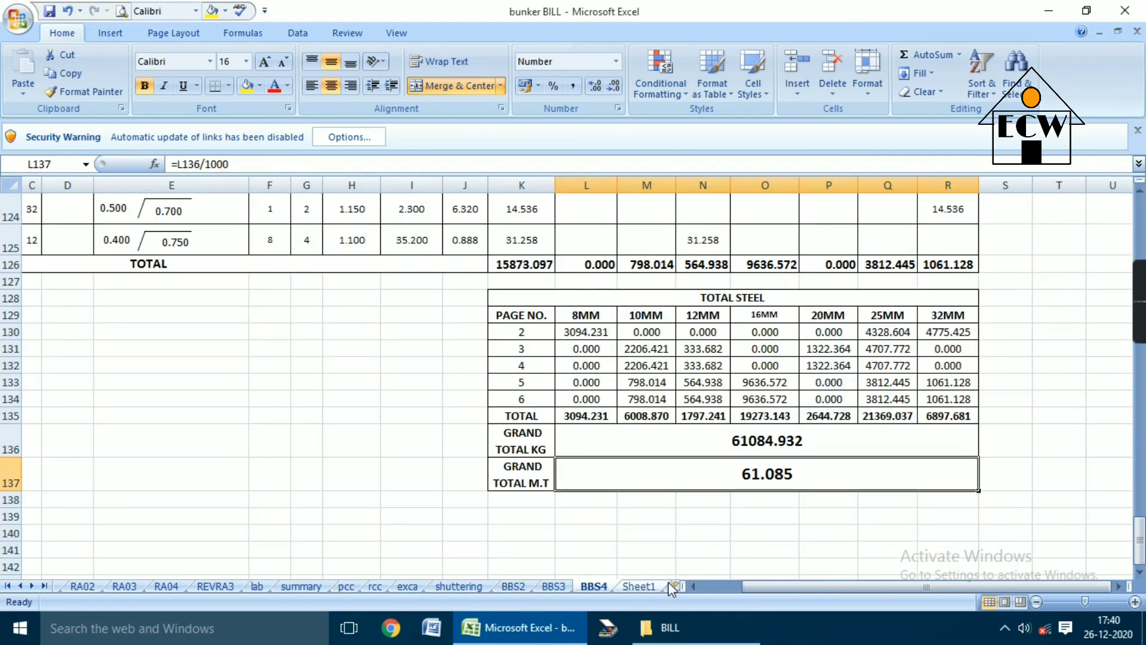
pyautogui.click(634, 586)
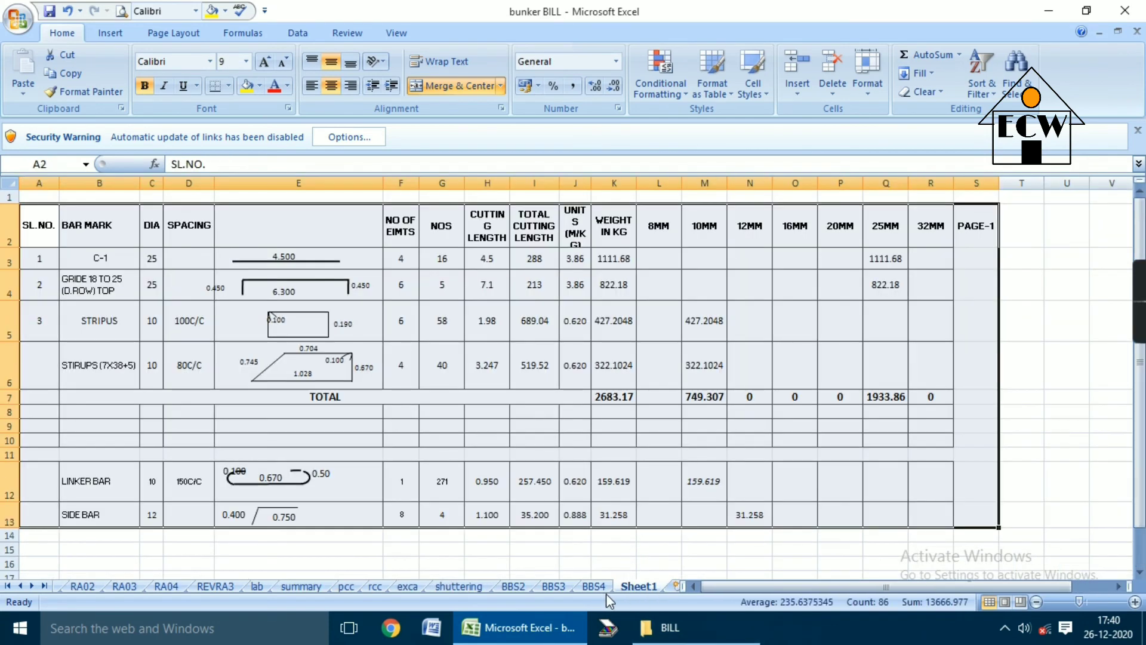
# Return through BBS4 and BBS3 to BBS2 and review its bar bending schedule up to the first grid entries.
pyautogui.click(600, 588)
pyautogui.click(554, 588)
pyautogui.click(517, 588)
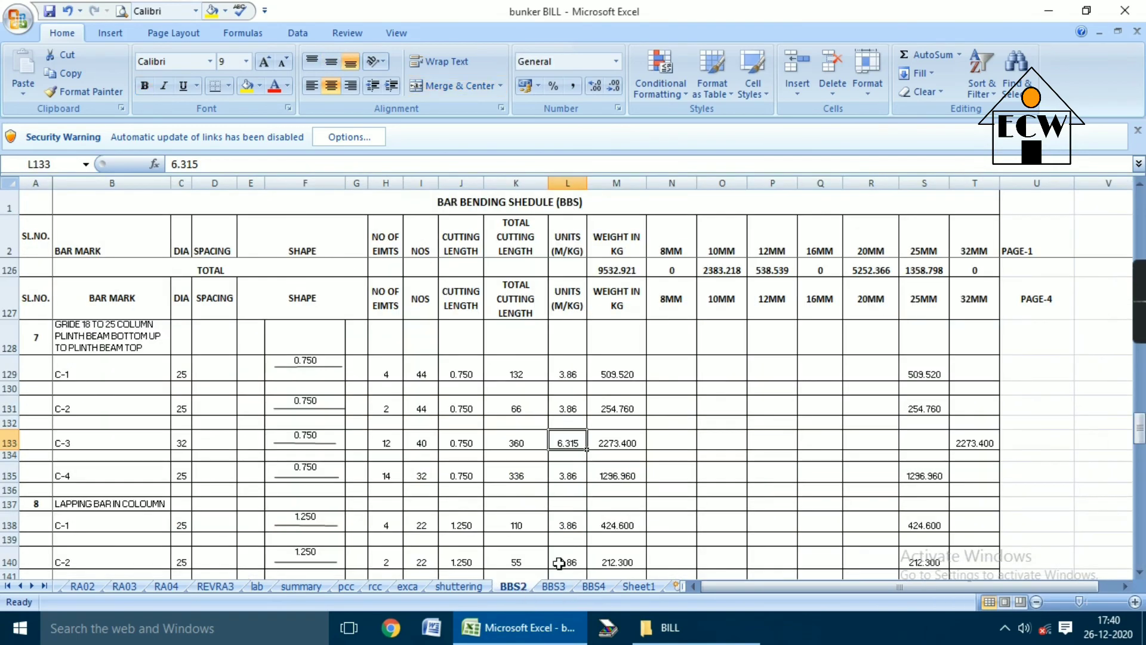
pyautogui.scroll(20, 461, 333)
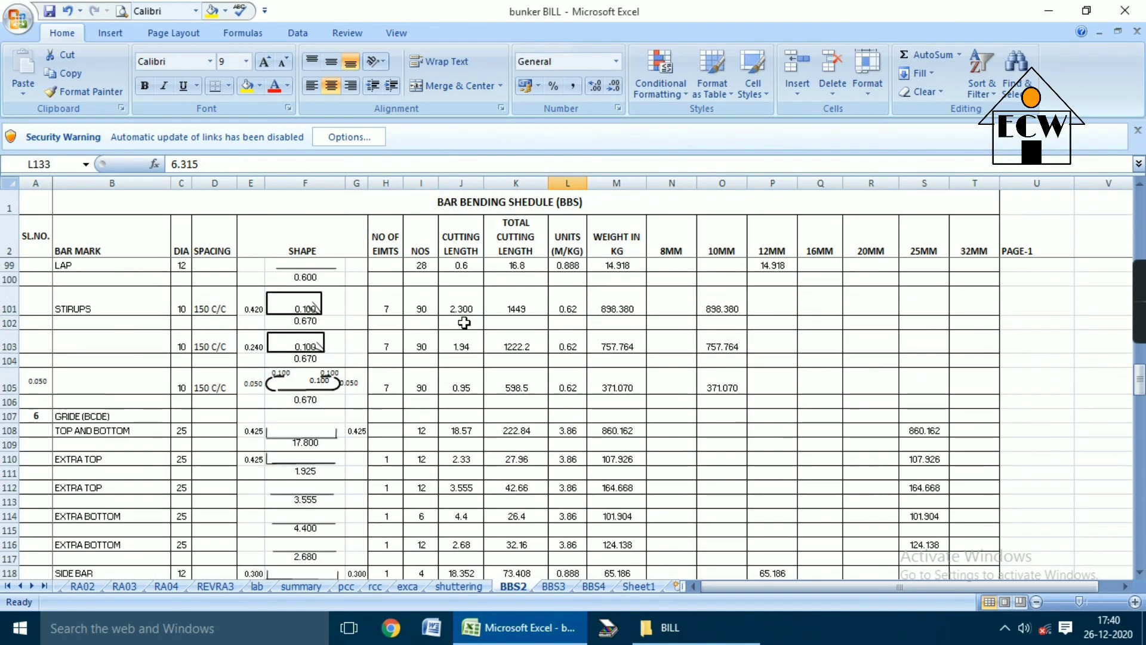
pyautogui.scroll(15, 488, 303)
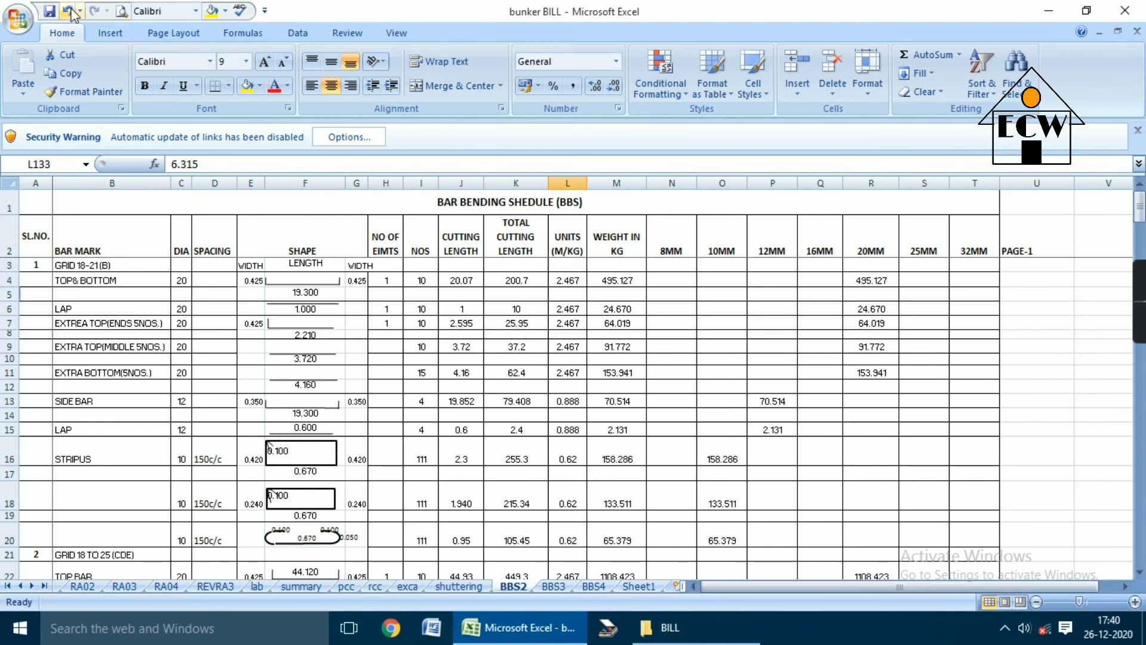
# Close the bunker BILL workbook and save its changes.
pyautogui.click(1124, 10)
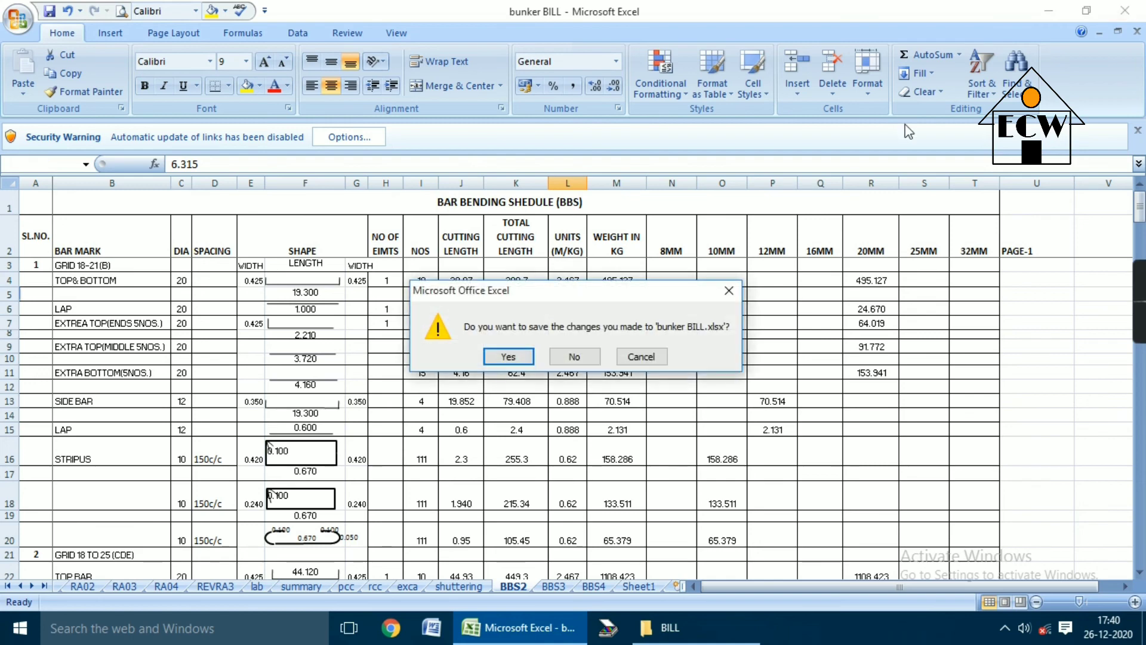
pyautogui.click(505, 356)
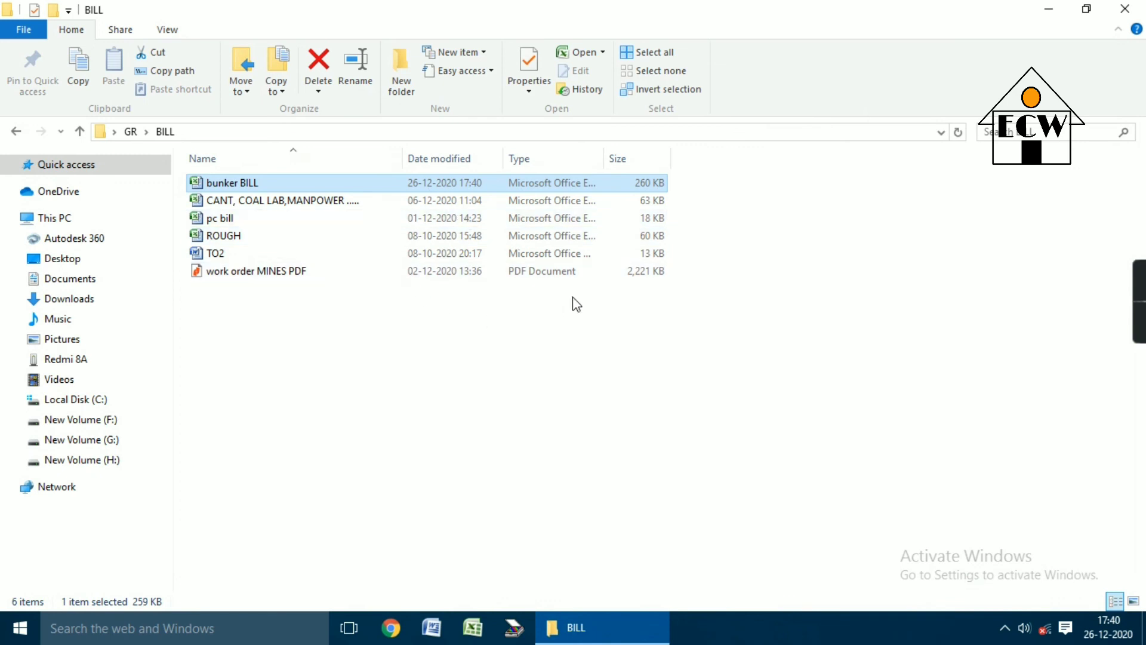
# Open work order MINES PDF from the BILL folder in Nitro Pro and review the service order through its Terms and Conditions.
pyautogui.click(313, 274)
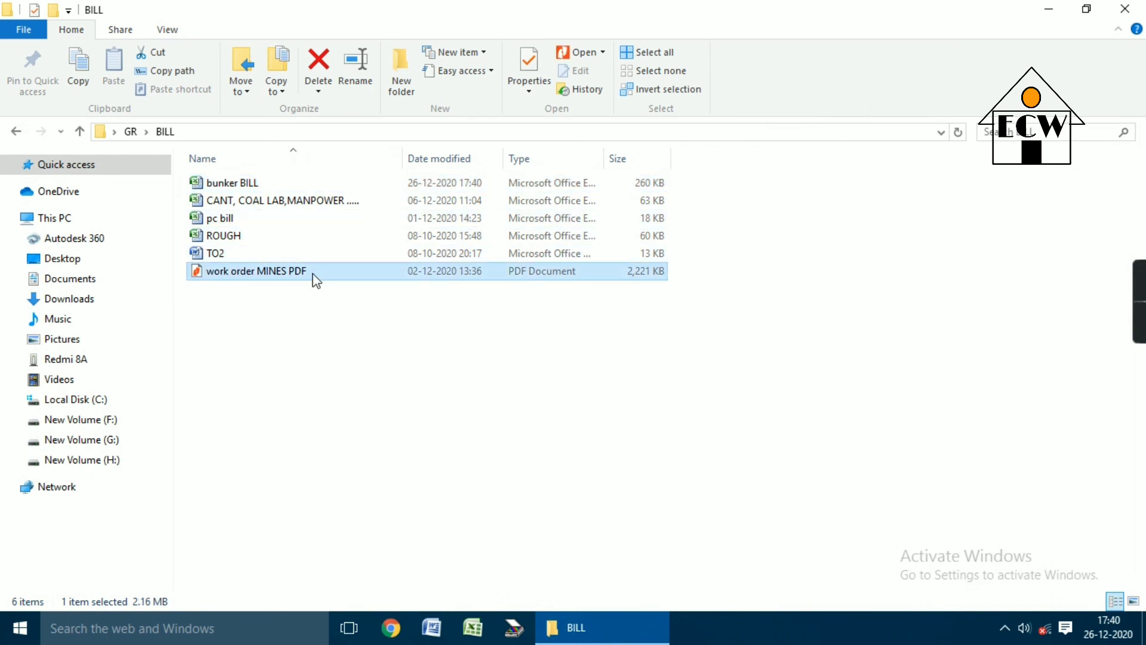
pyautogui.doubleClick(333, 274)
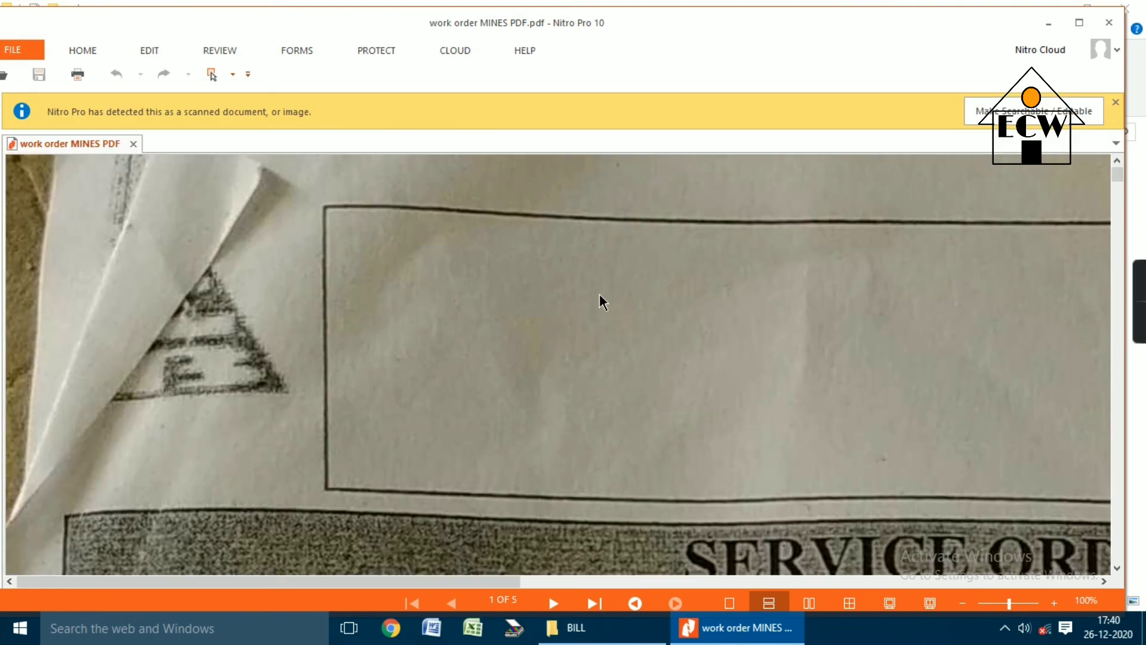
pyautogui.scroll(-5, 603, 301)
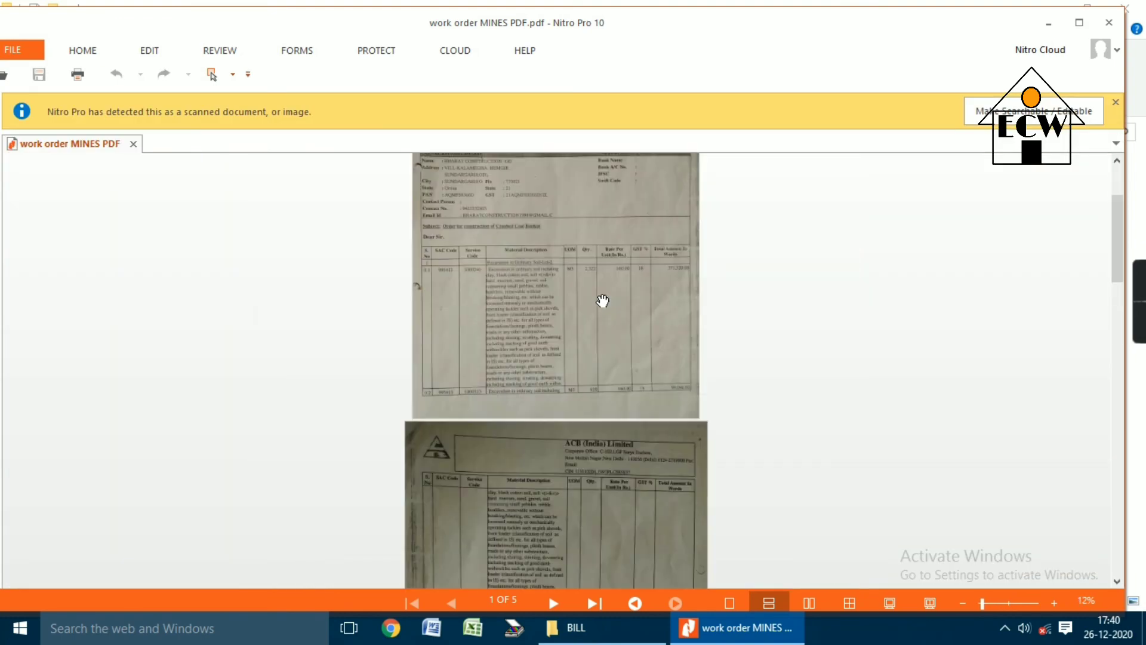
pyautogui.scroll(3, 602, 302)
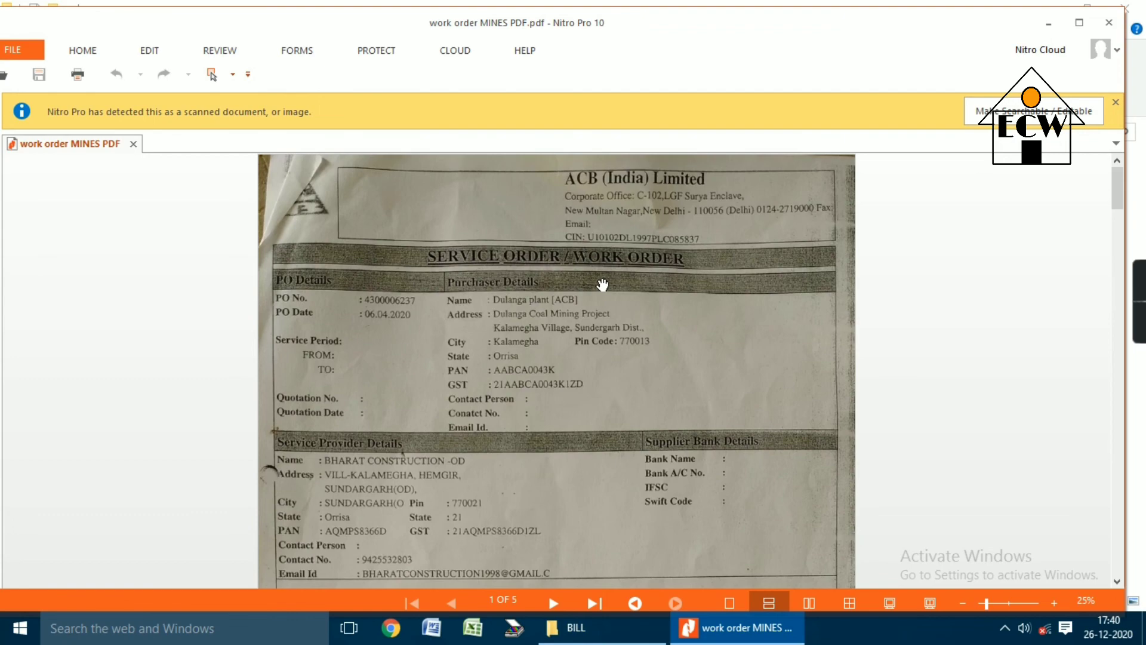
pyautogui.scroll(-15, 583, 258)
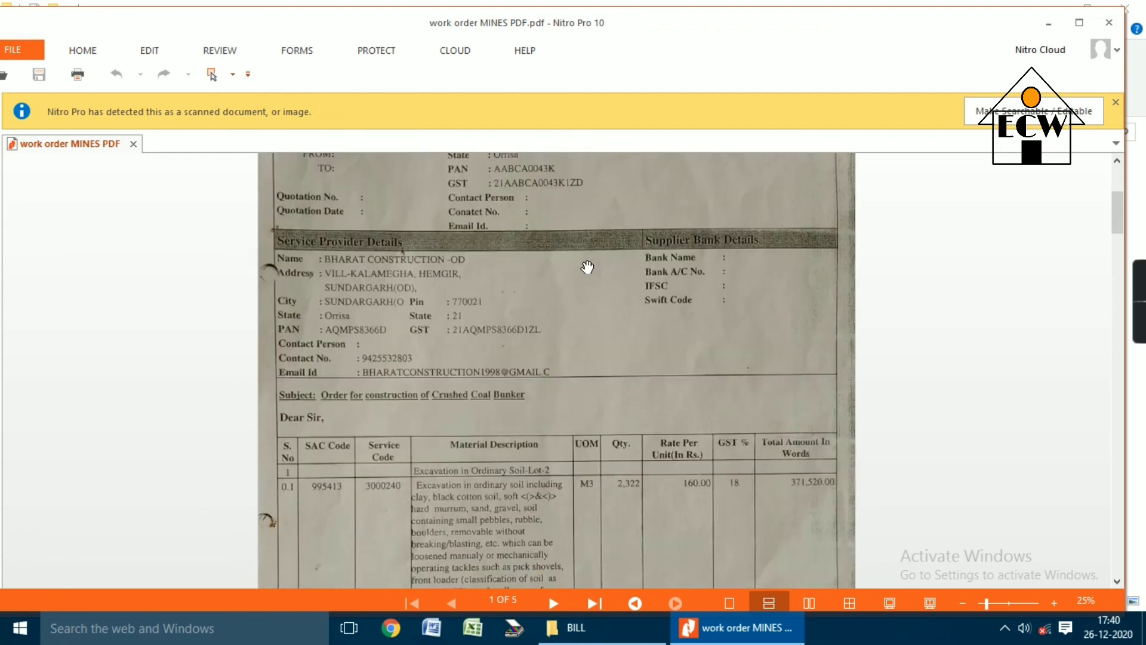
pyautogui.scroll(-20, 588, 272)
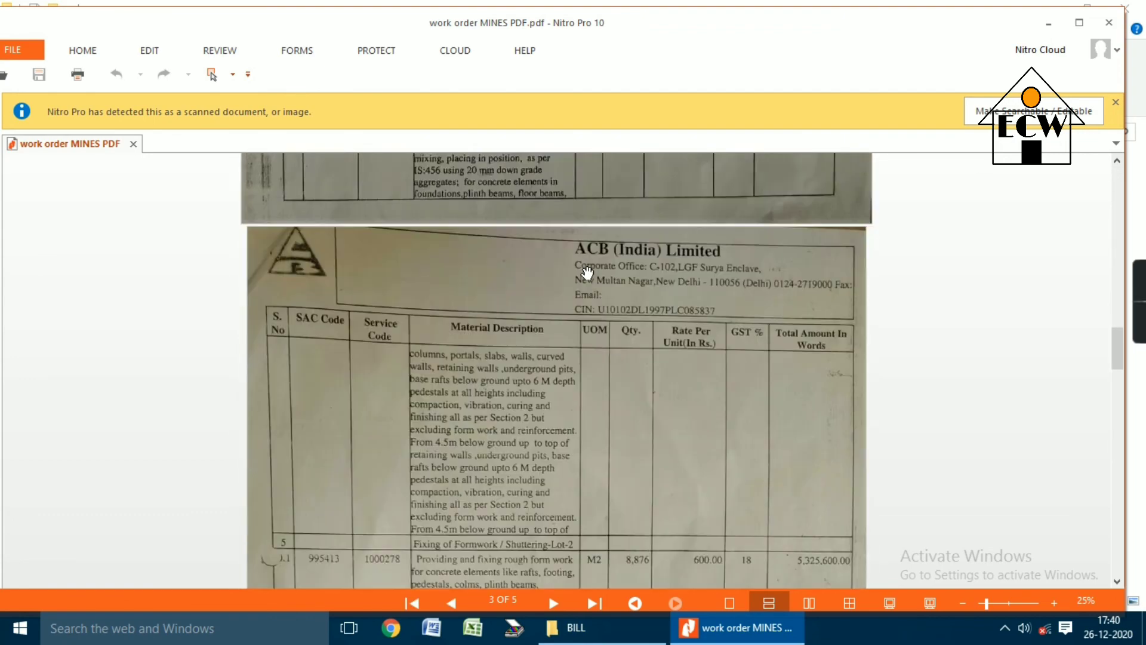
pyautogui.scroll(-12, 582, 297)
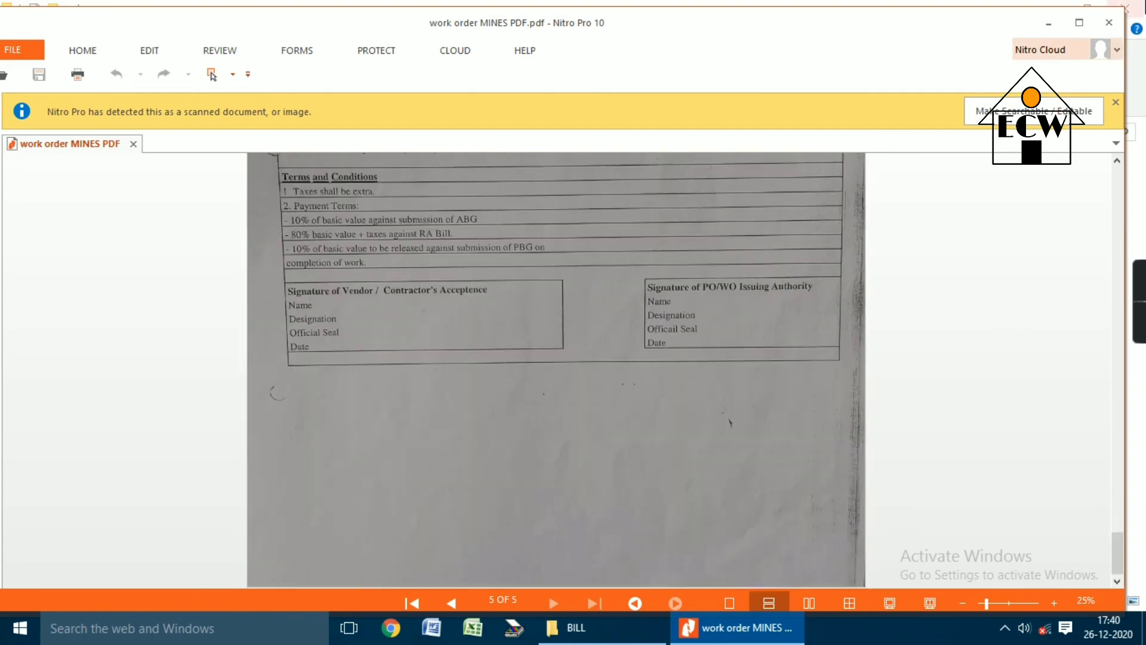
# Close the work order PDF, the BILL folder window and the Update Progress pop-up.
pyautogui.click(1116, 23)
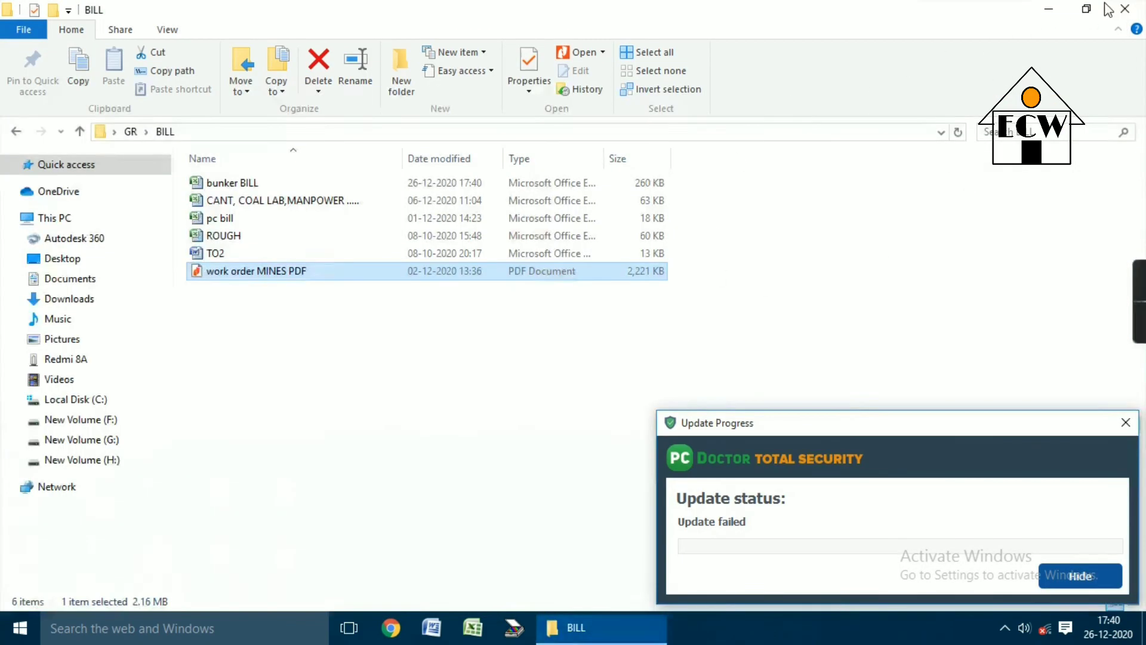
pyautogui.click(1138, 6)
pyautogui.click(1123, 421)
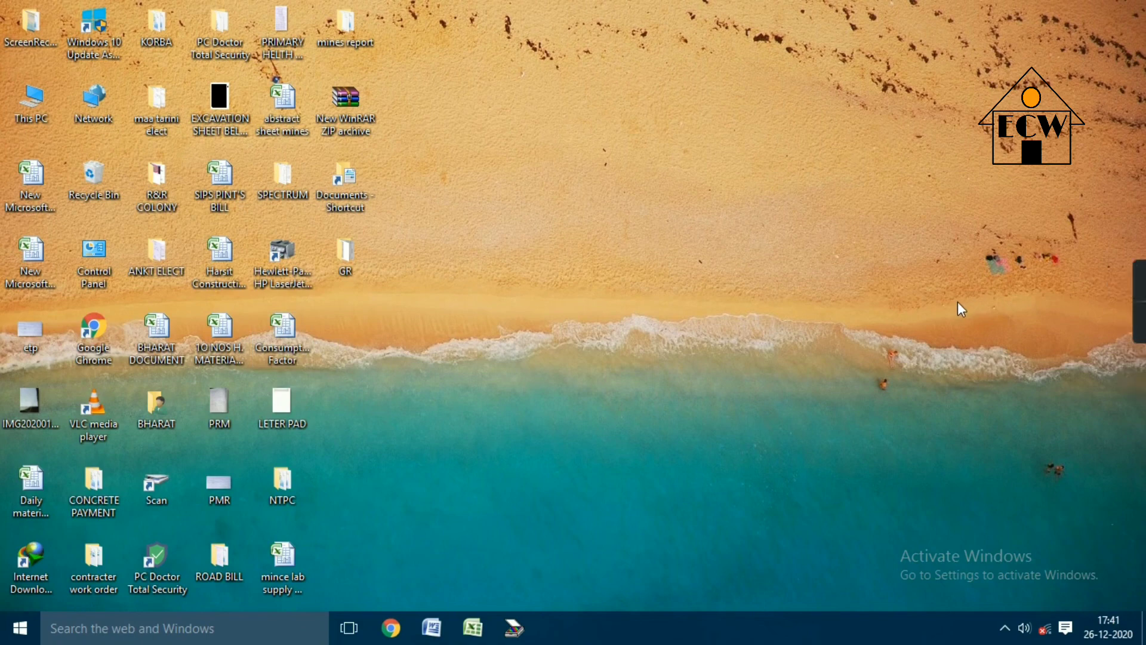
pyautogui.moveTo(1132, 289)
pyautogui.click(1132, 315)
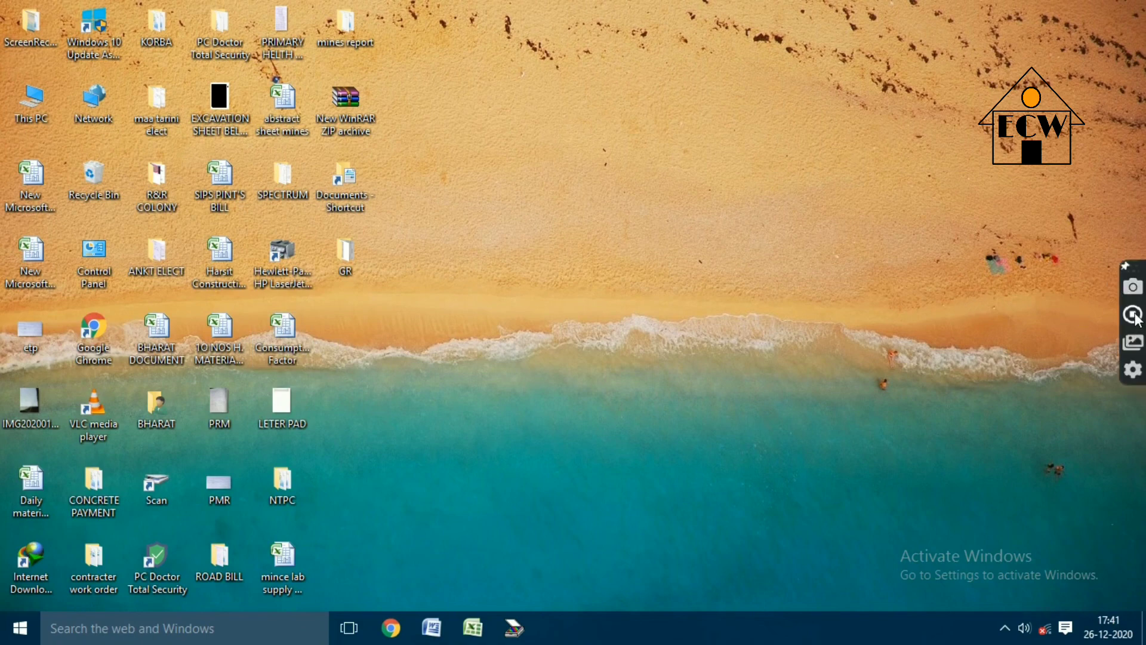